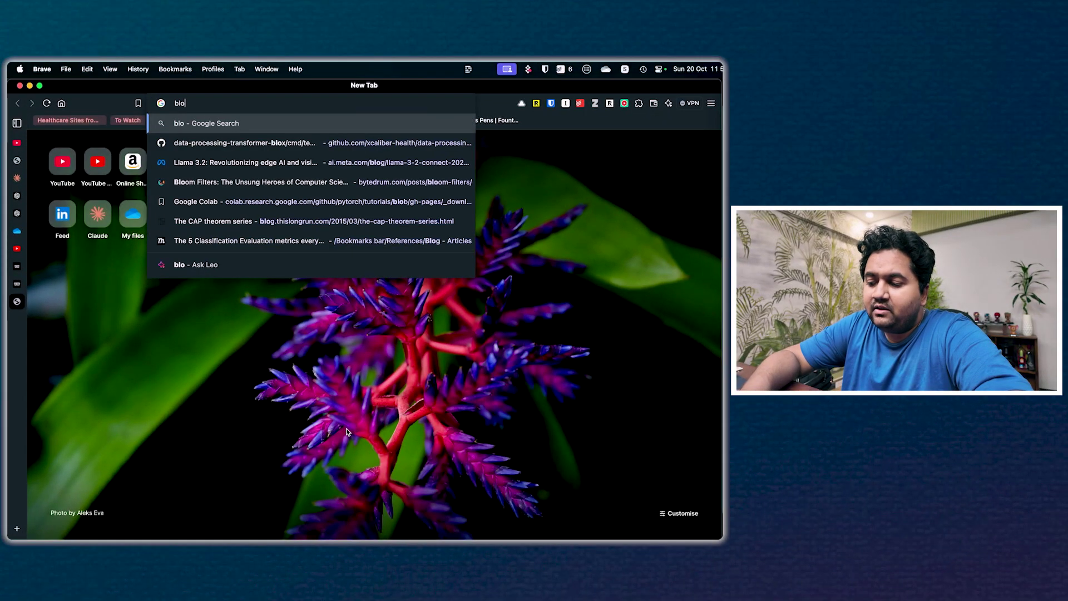
# Search Google for 'blommberg', then refine the query to the 'bloomberg terminal' suggestion
pyautogui.write('mmberg')
pyautogui.press('Return')
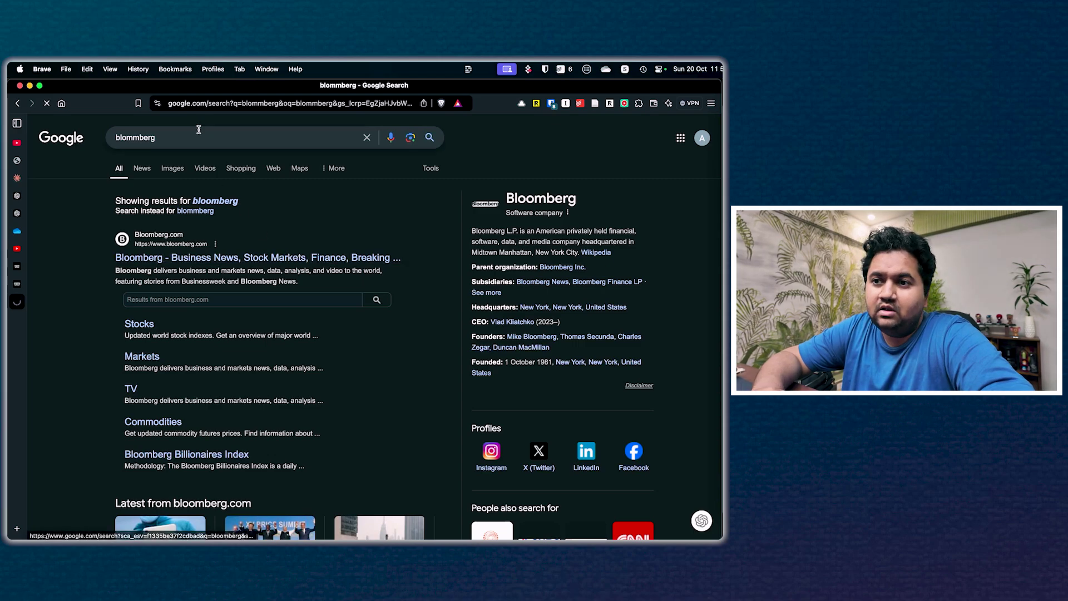
pyautogui.click(183, 136)
pyautogui.write('te')
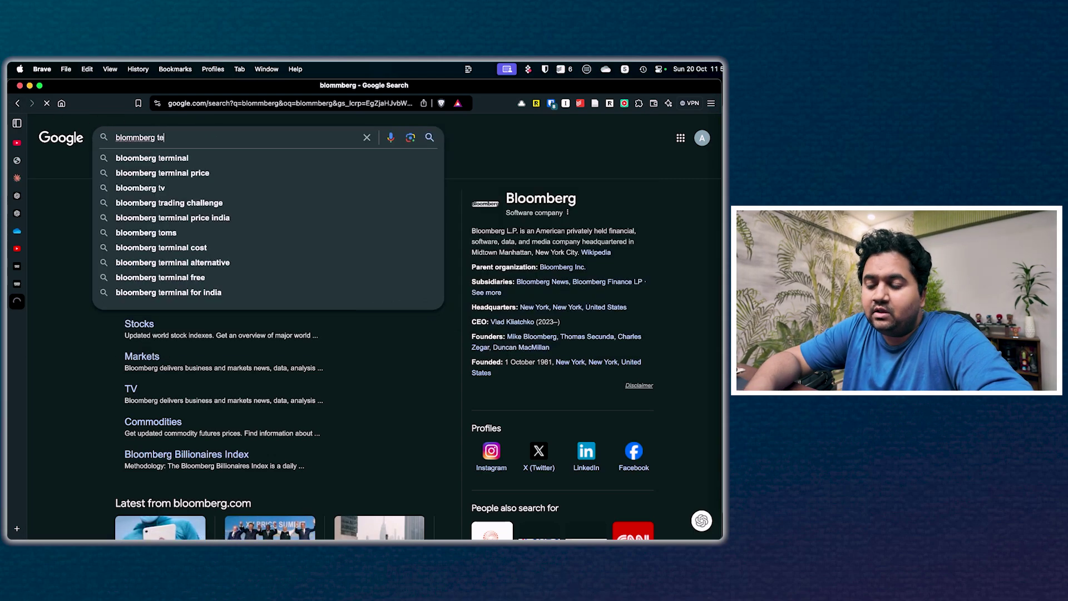
pyautogui.write('rminal')
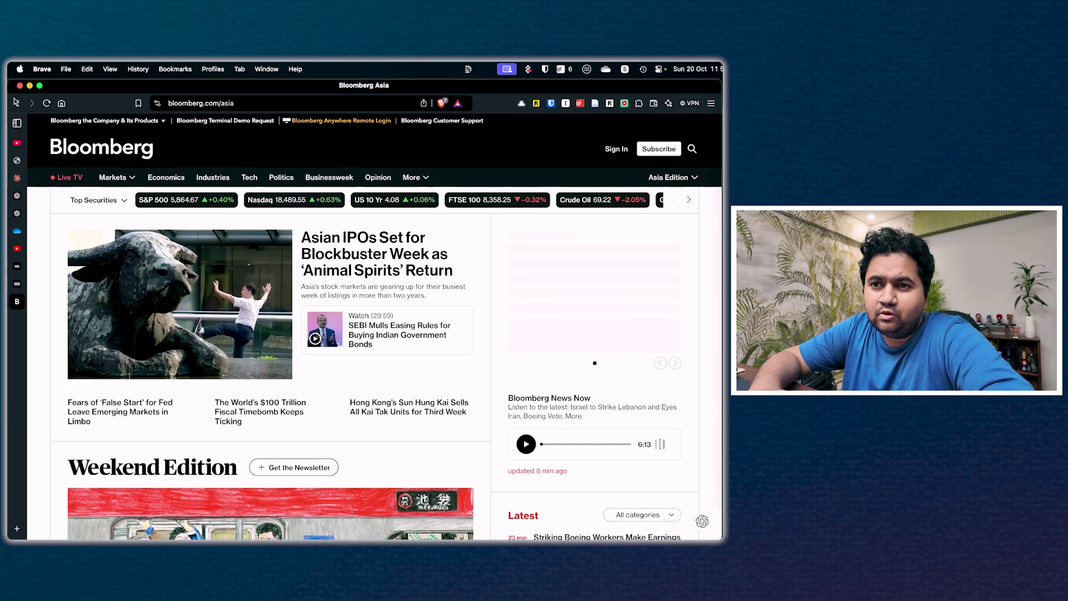
pyautogui.click(17, 103)
pyautogui.click(183, 137)
pyautogui.write('termi')
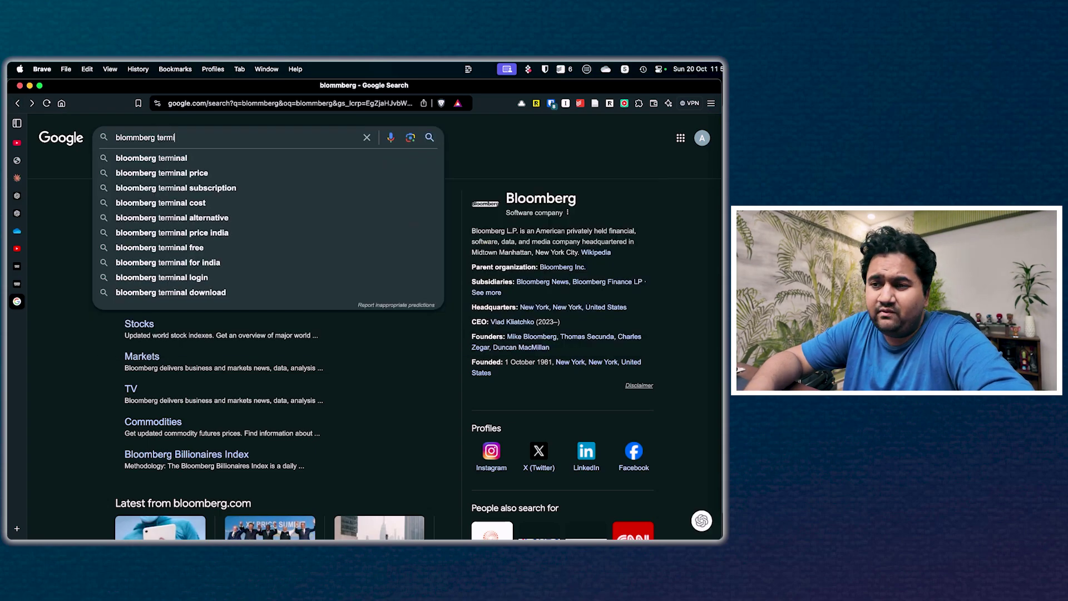
pyautogui.click(187, 157)
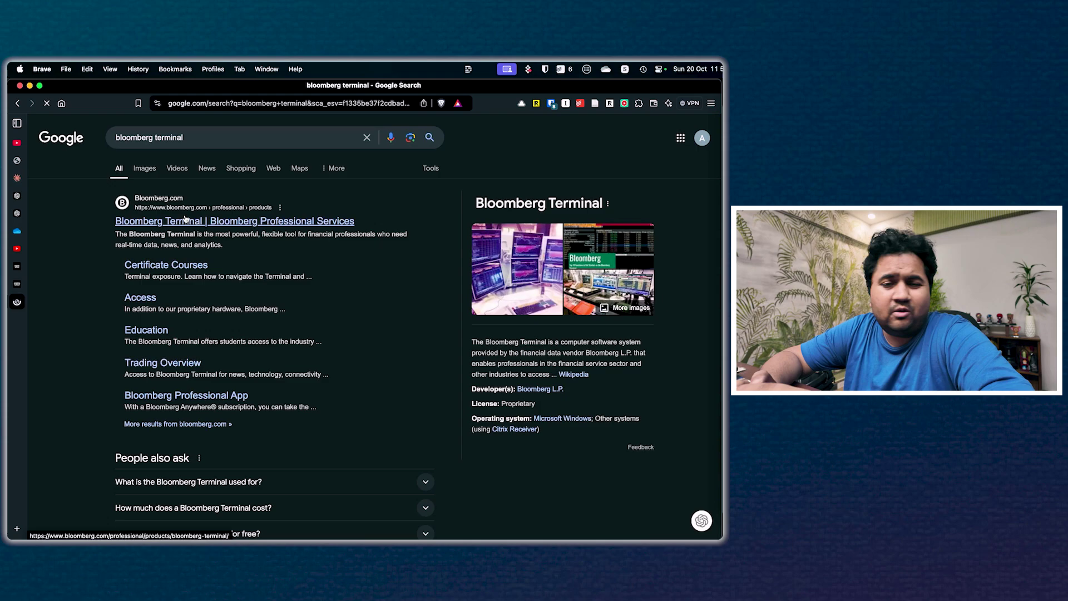
# Open Bloomberg's Terminal product page and scroll through its Overview, Products and Terminal in Action sections
pyautogui.click(185, 219)
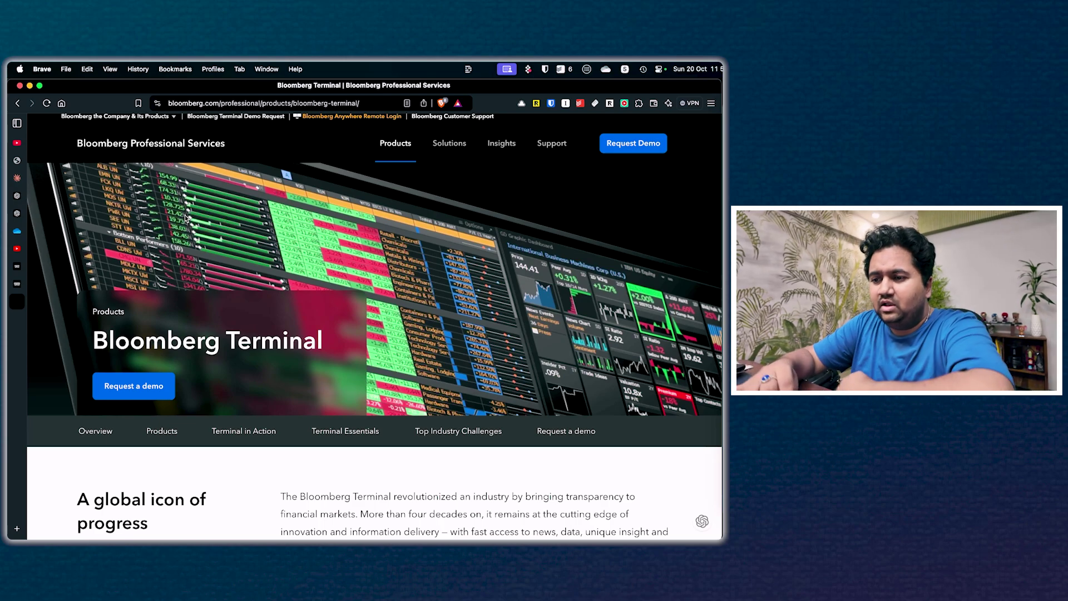
pyautogui.scroll(-1, 185, 217)
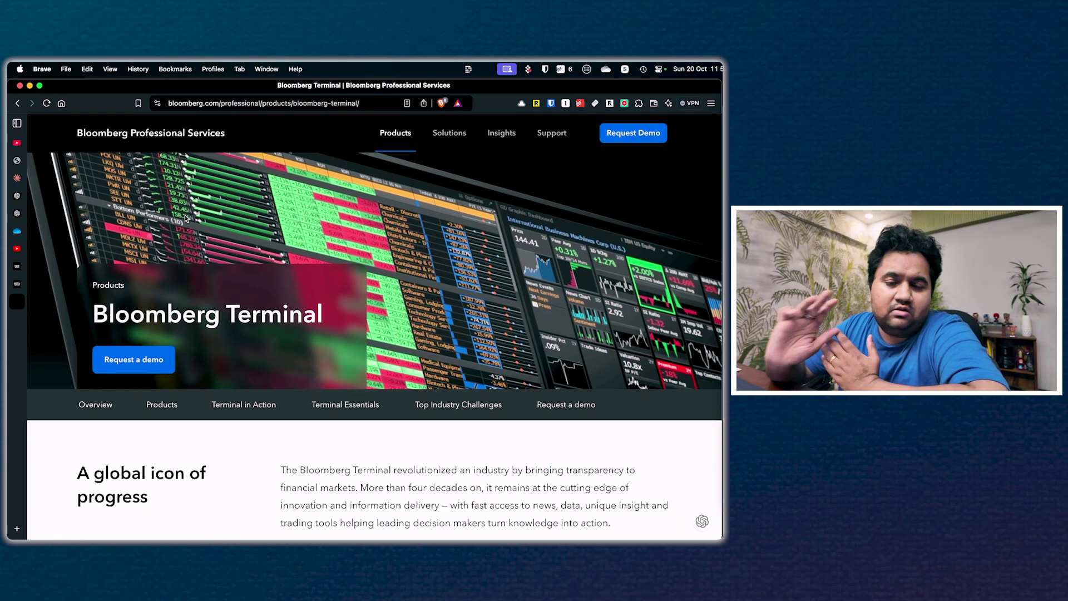
pyautogui.scroll(-5, 185, 217)
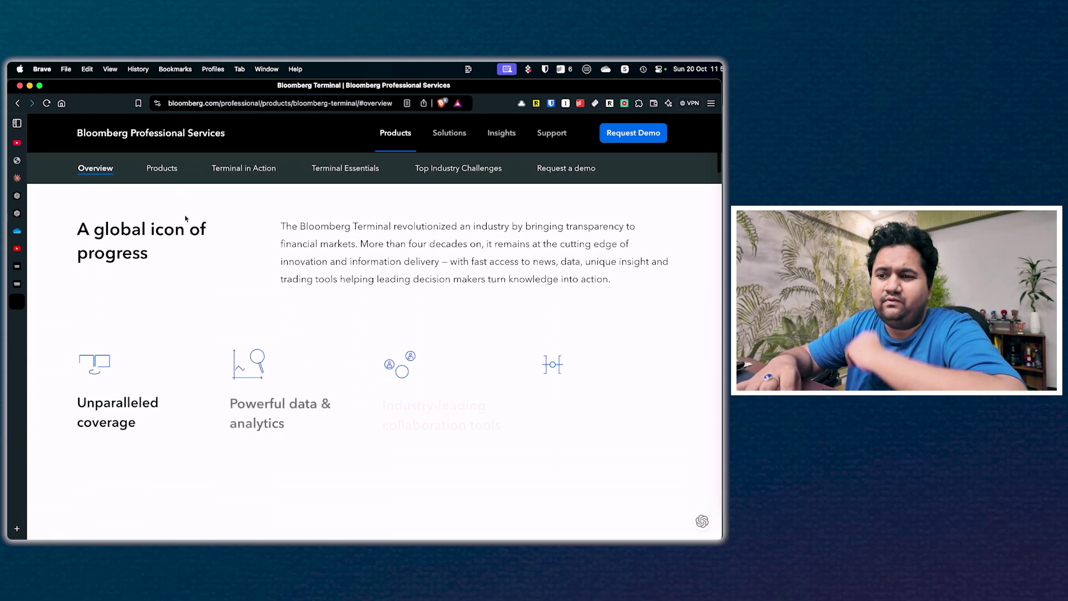
pyautogui.scroll(-2, 185, 215)
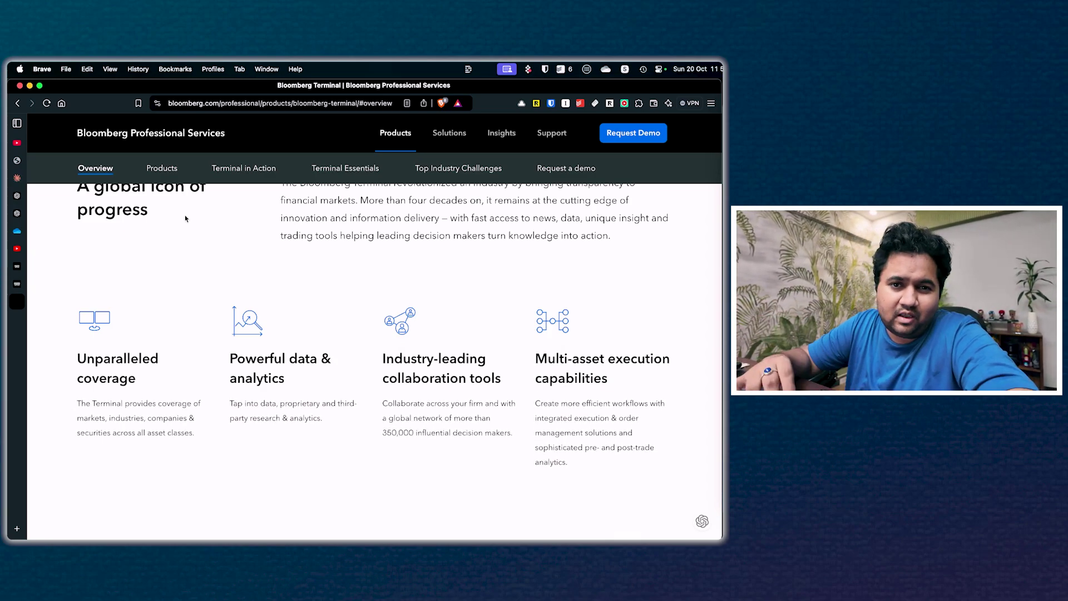
pyautogui.scroll(-10, 185, 218)
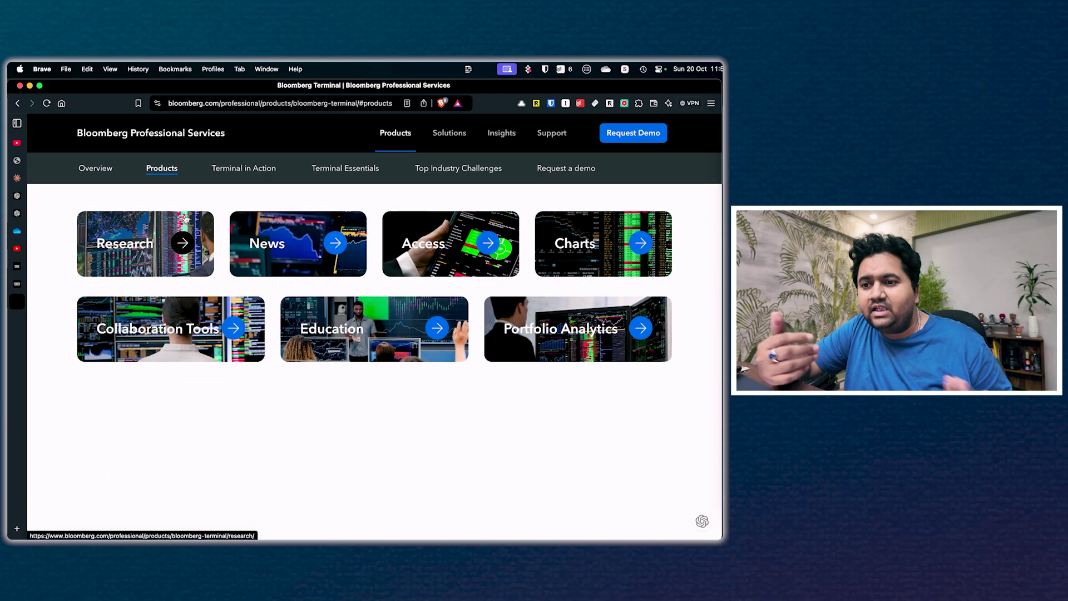
pyautogui.scroll(-10, 185, 218)
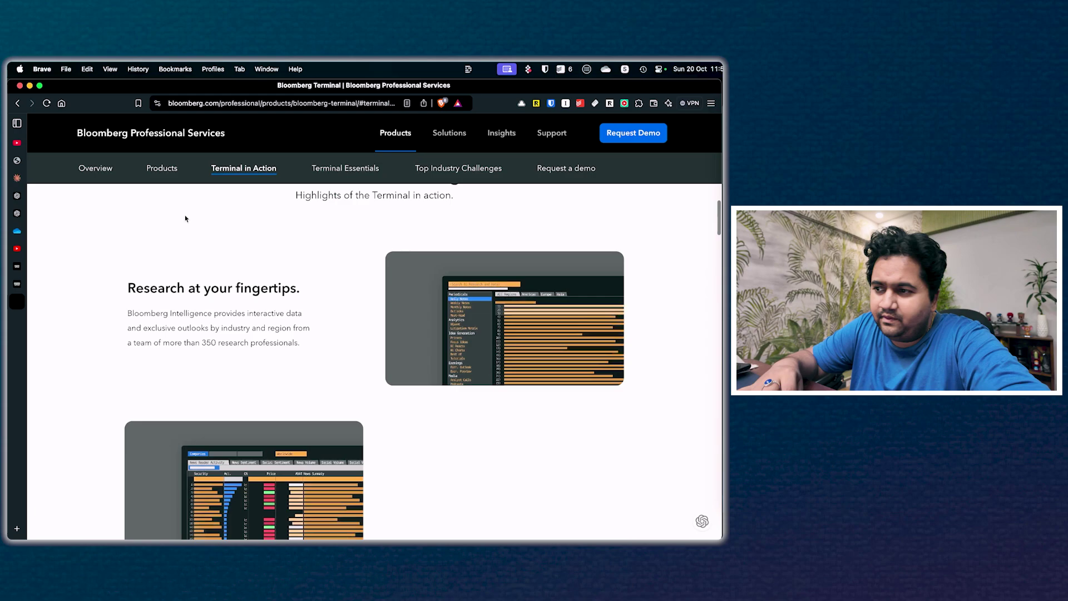
pyautogui.scroll(15, 185, 218)
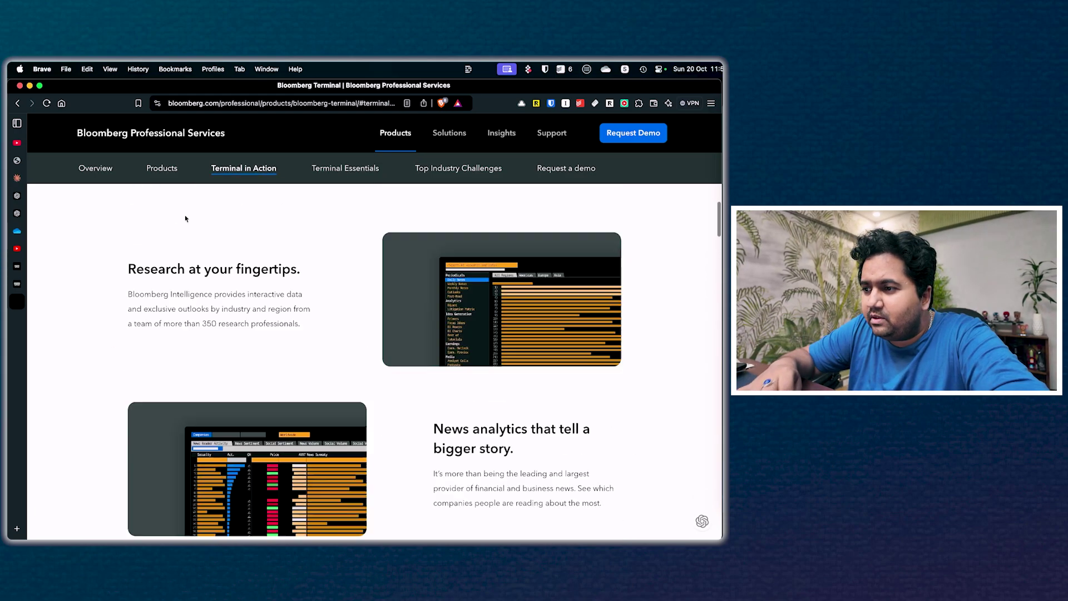
pyautogui.scroll(1, 185, 218)
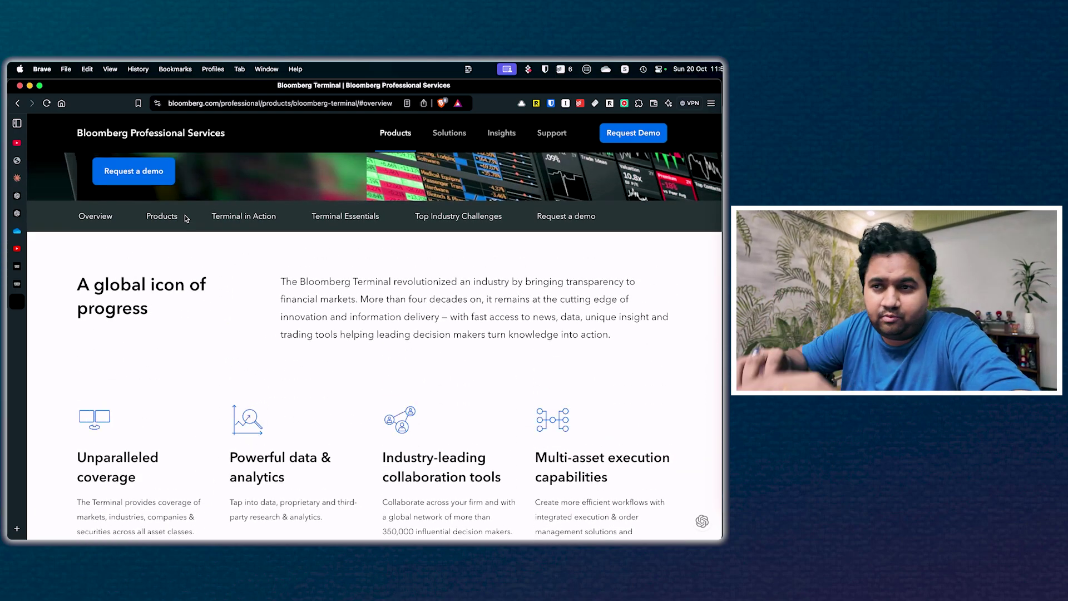
pyautogui.press('super+w')
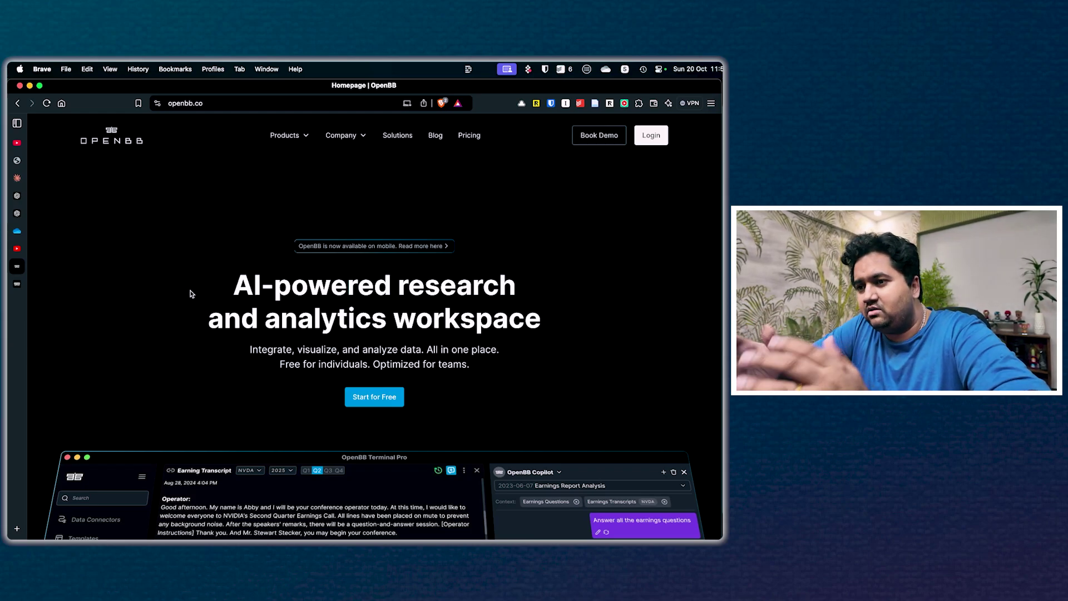
pyautogui.scroll(-1, 210, 303)
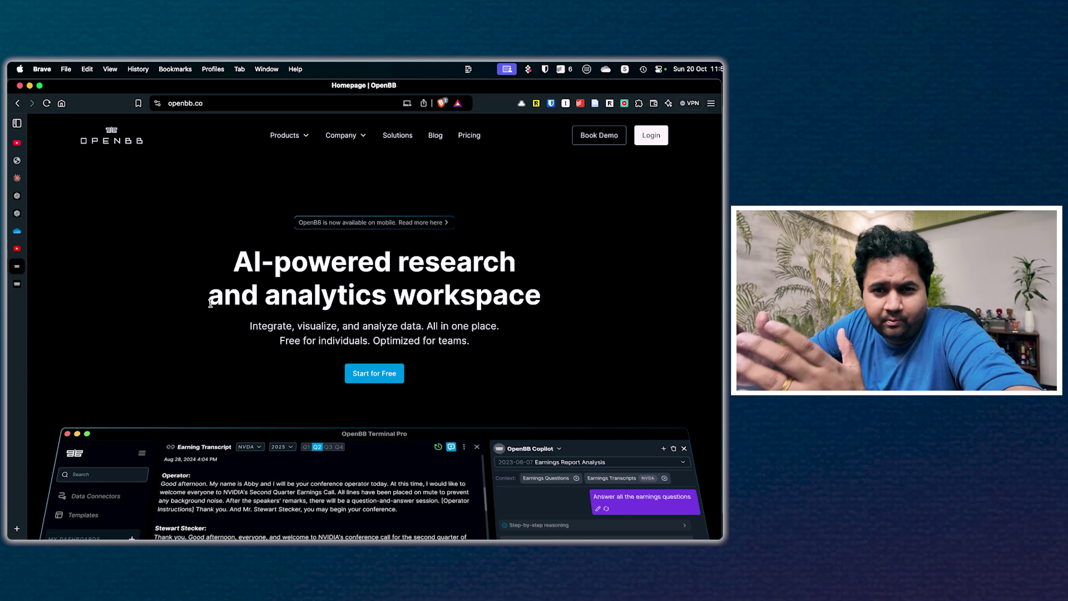
pyautogui.scroll(-5, 337, 350)
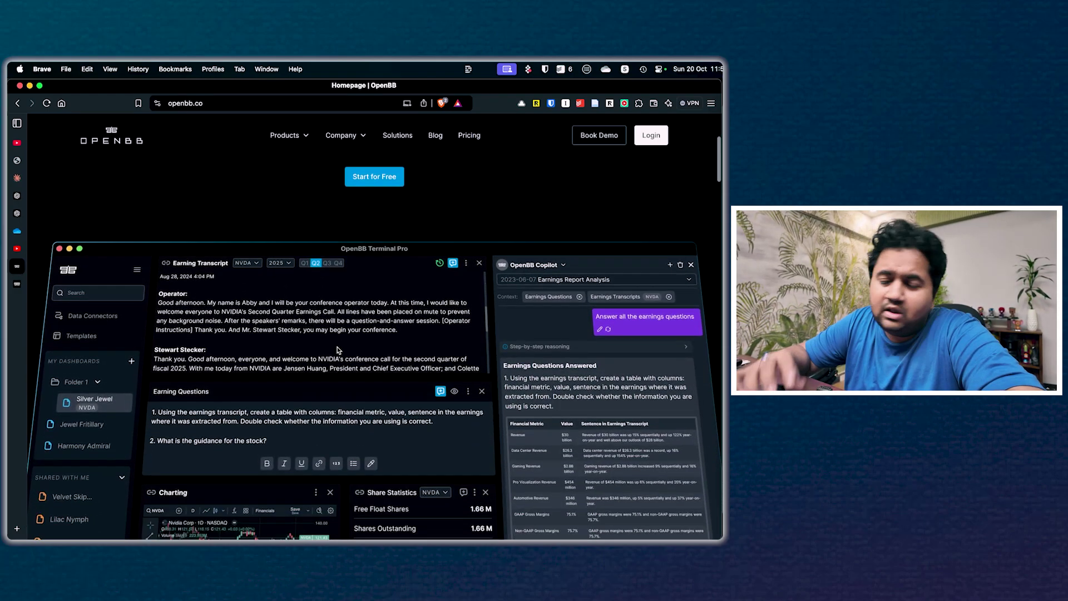
pyautogui.scroll(-1, 338, 350)
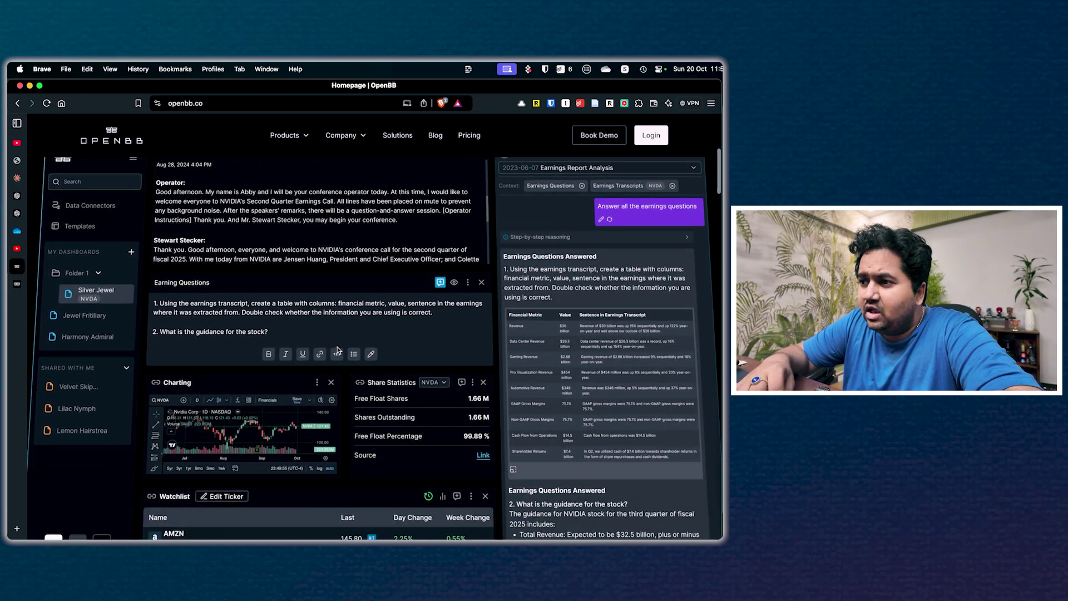
pyautogui.scroll(-2, 337, 349)
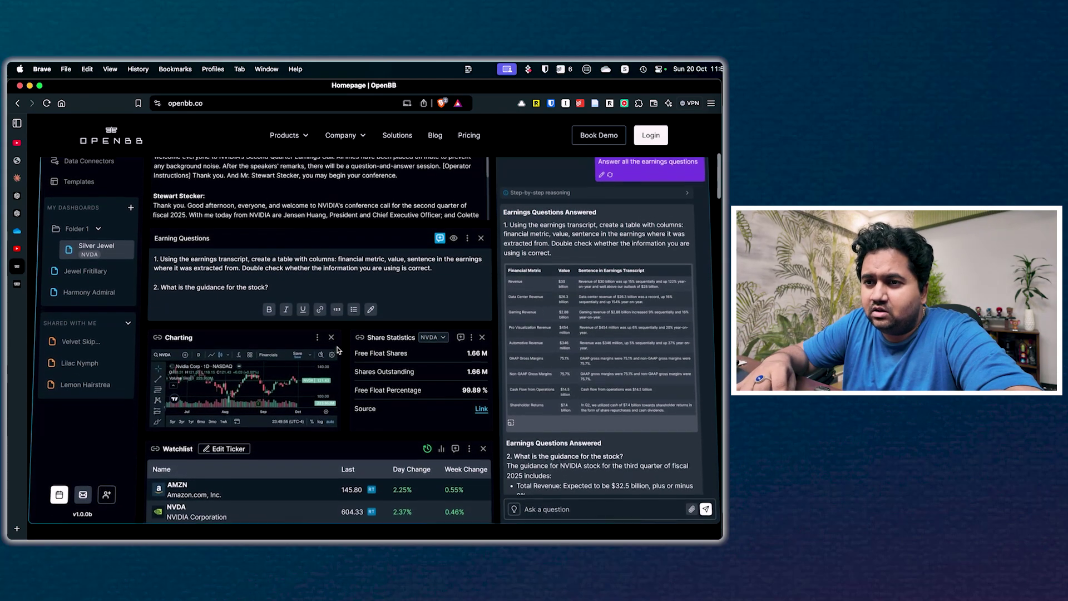
pyautogui.scroll(3, 338, 350)
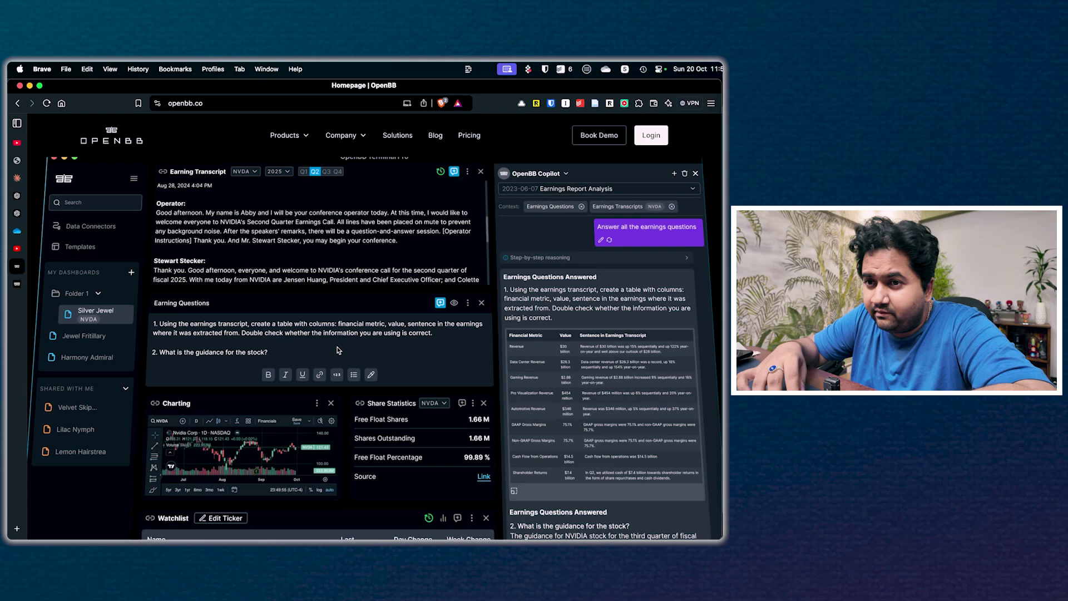
pyautogui.scroll(2, 337, 350)
pyautogui.scroll(-10, 337, 350)
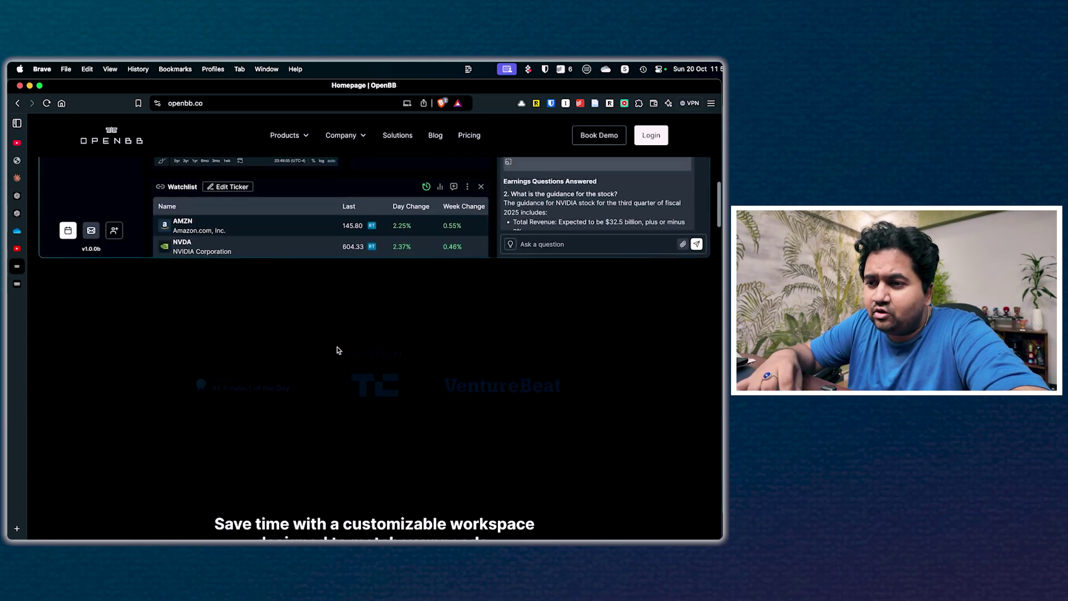
pyautogui.scroll(-3, 337, 350)
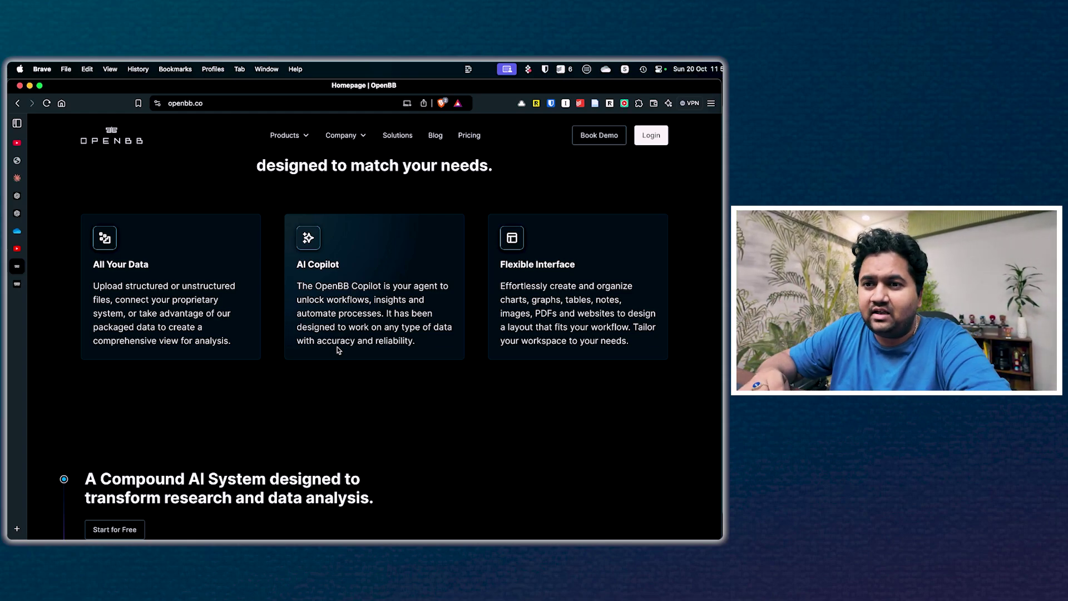
# Move the OpenBB homepage into its own window and maximize it
pyautogui.click(19, 284)
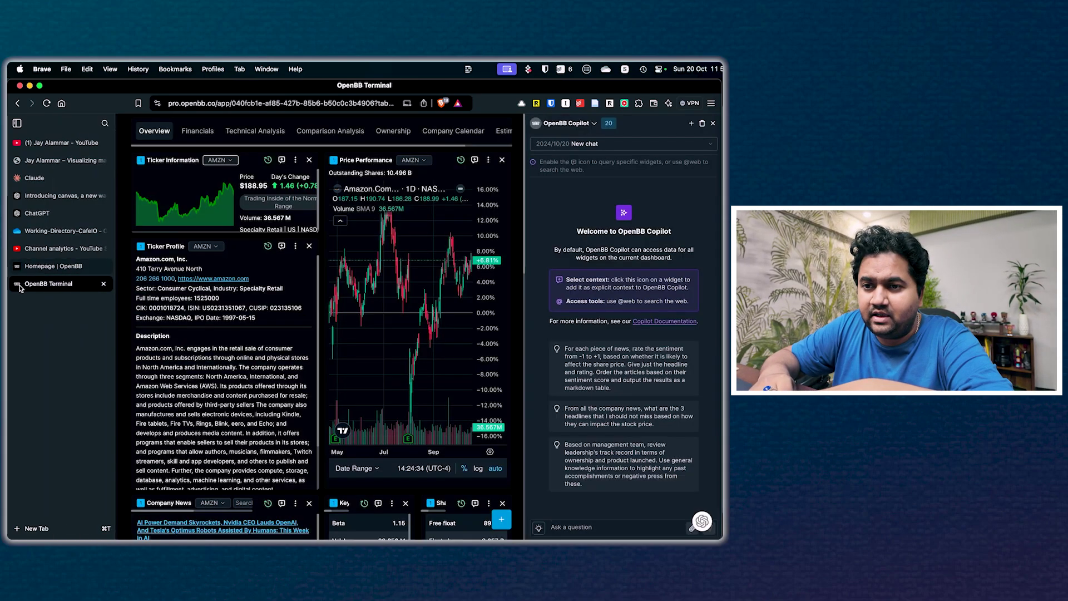
pyautogui.moveTo(91, 265); pyautogui.dragTo(226, 267)
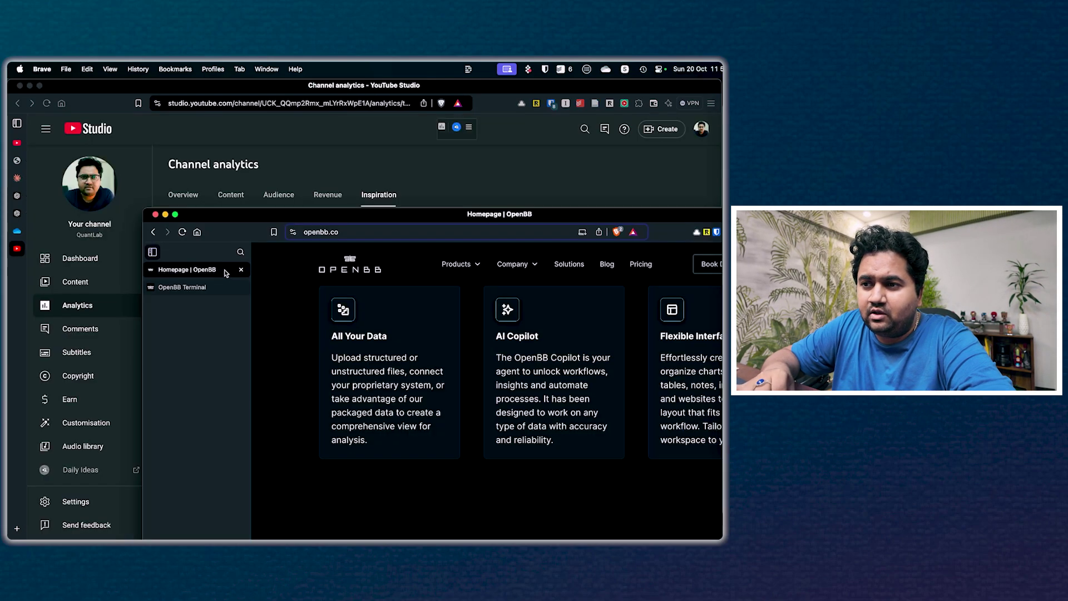
pyautogui.doubleClick(236, 219)
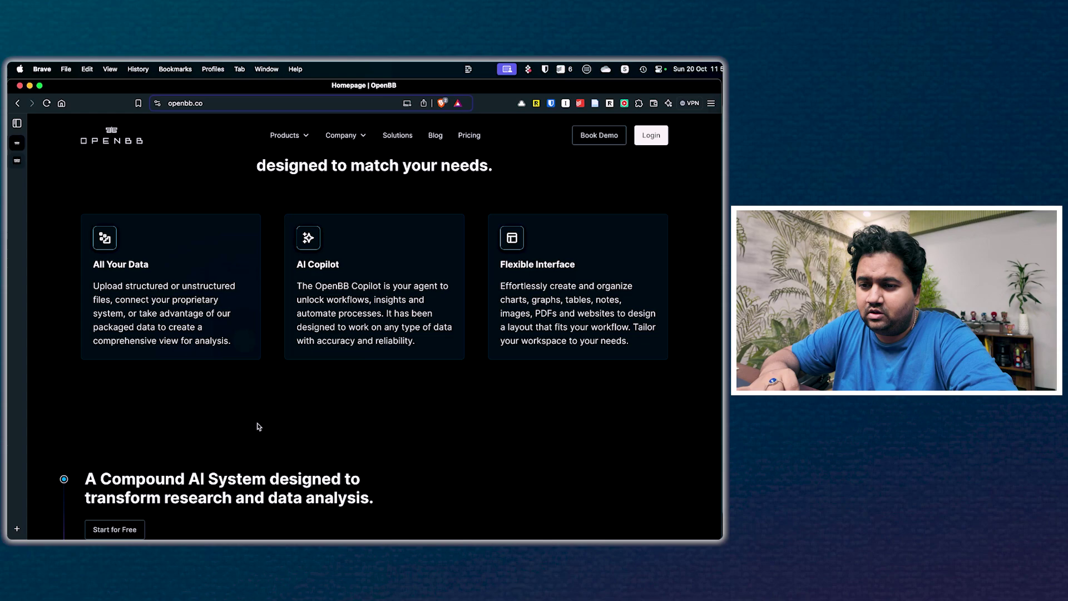
# Scroll down to the homepage's closing 'Save time' section and bring up the Products menu
pyautogui.scroll(-5, 258, 427)
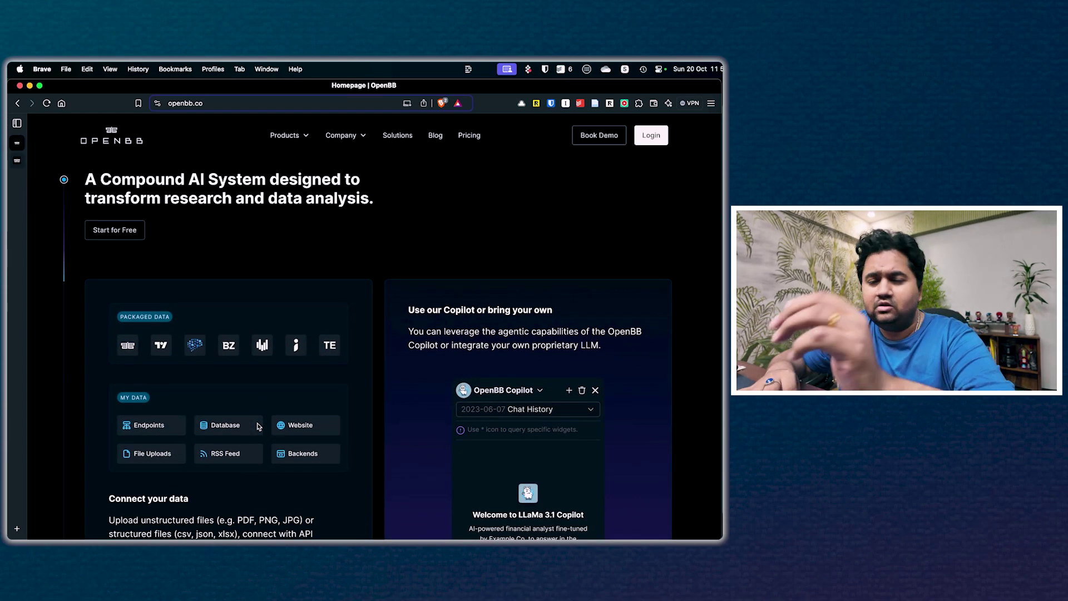
pyautogui.scroll(-2, 253, 278)
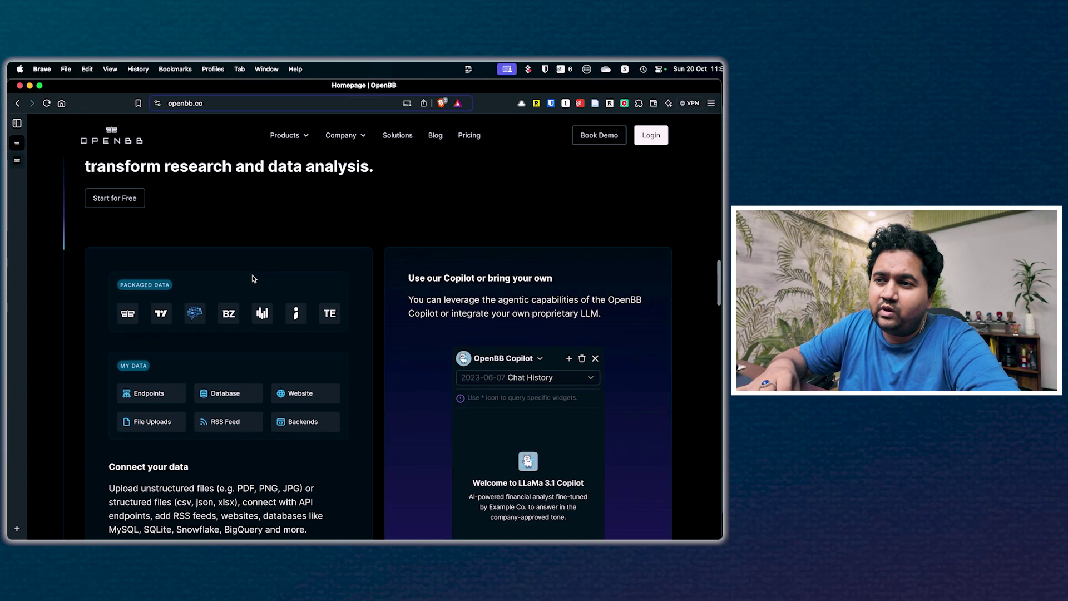
pyautogui.scroll(-1, 253, 278)
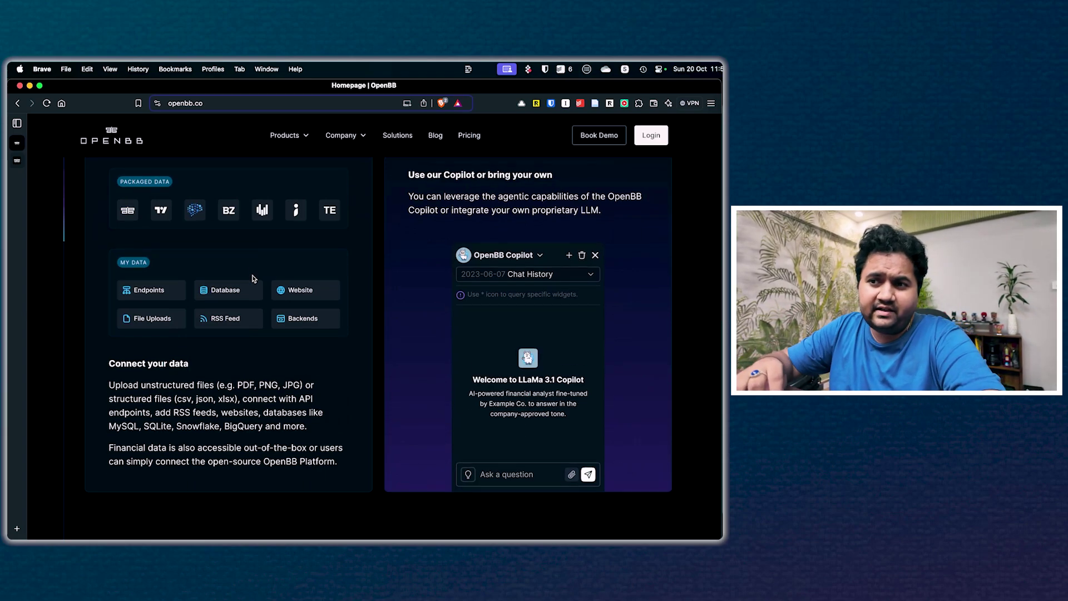
pyautogui.scroll(-1, 253, 278)
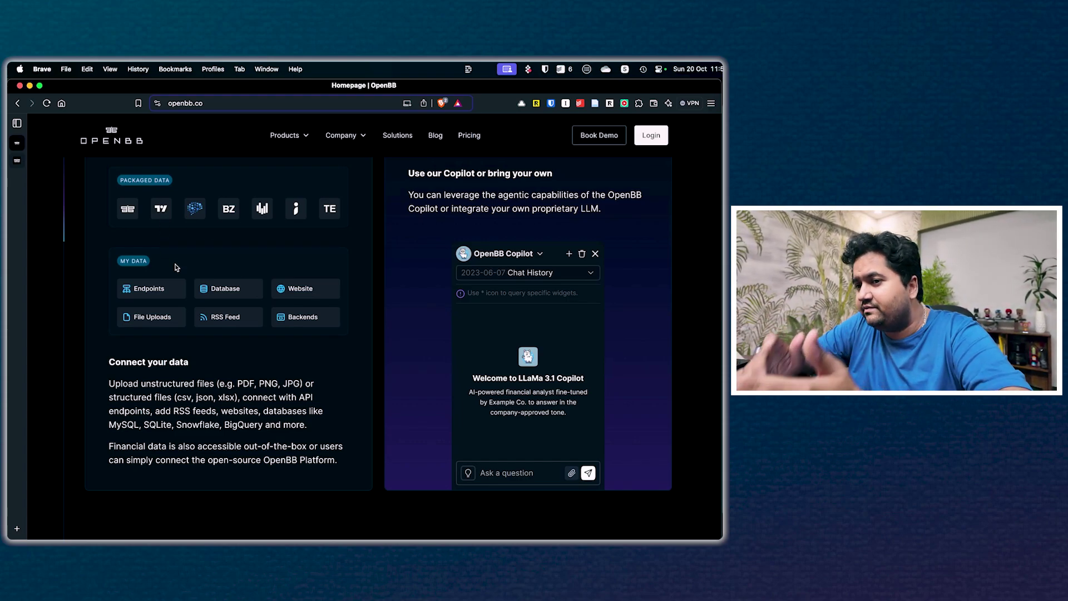
pyautogui.scroll(-10, 176, 267)
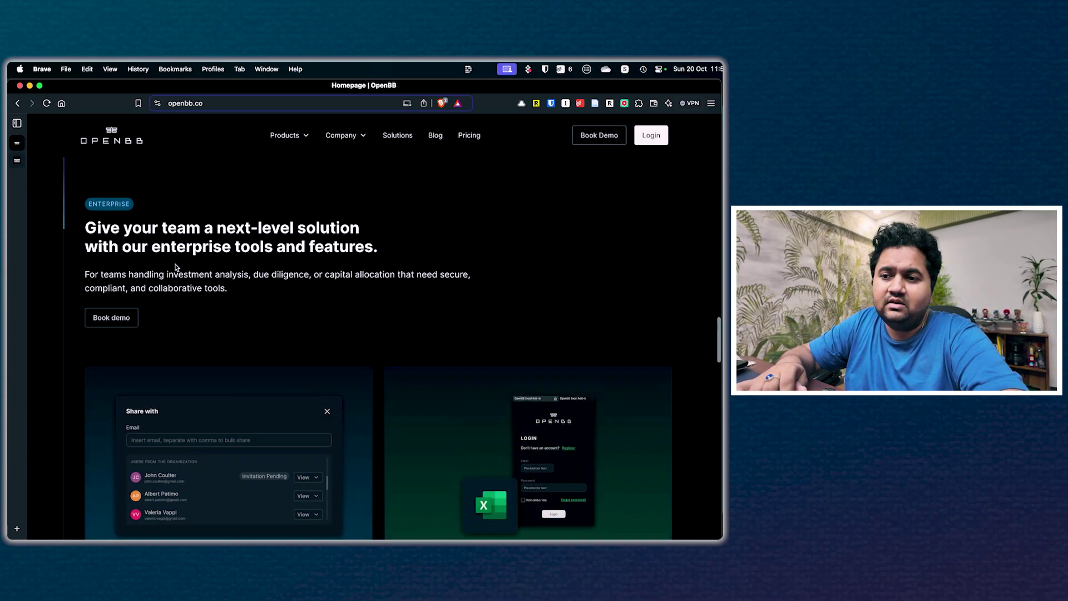
pyautogui.scroll(-2, 177, 267)
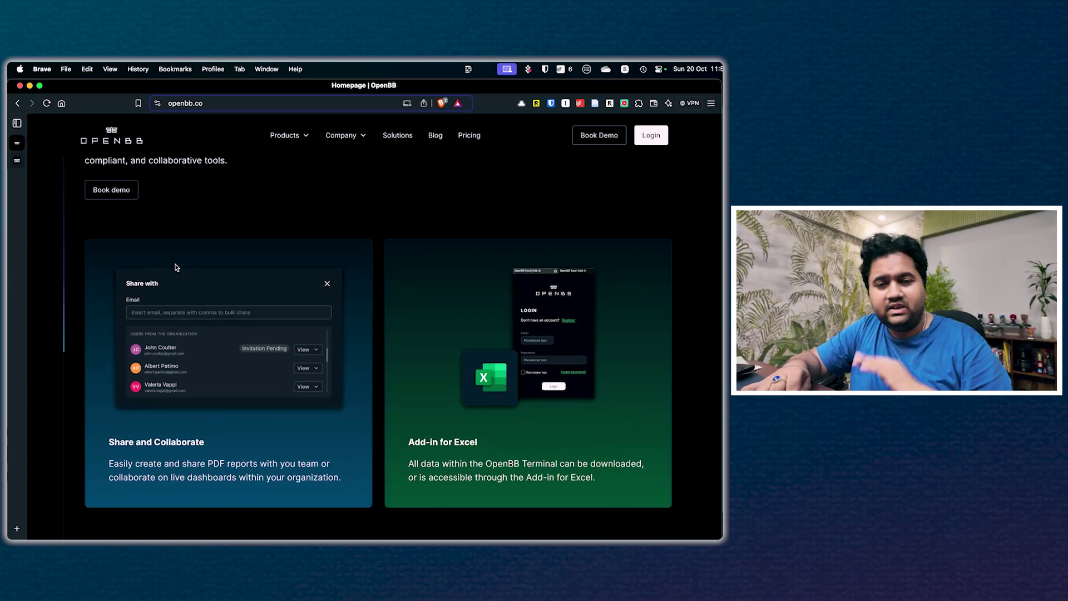
pyautogui.scroll(-12, 176, 267)
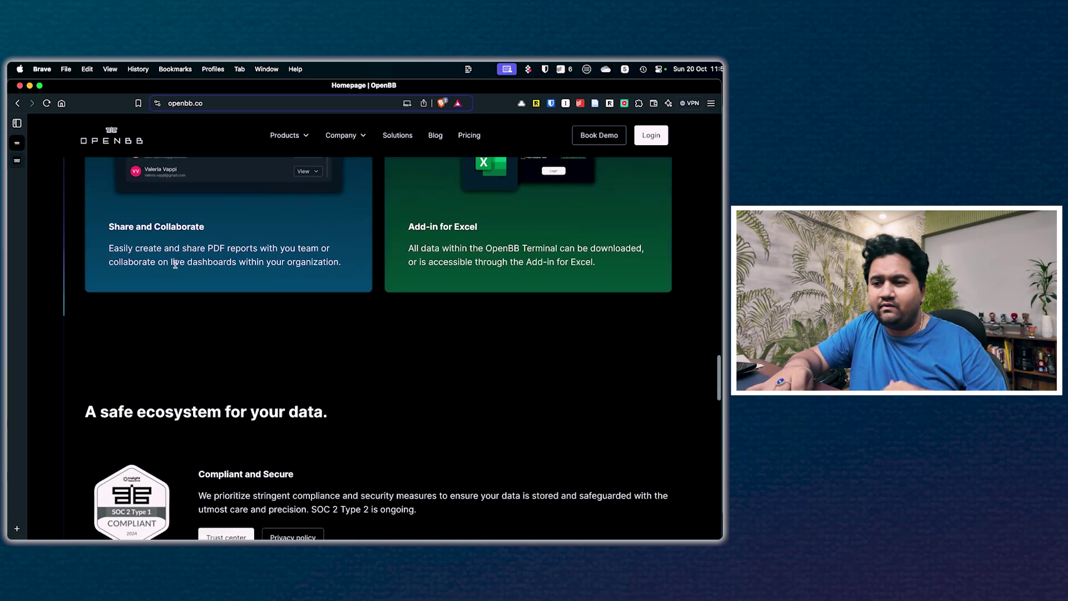
pyautogui.scroll(-8, 176, 267)
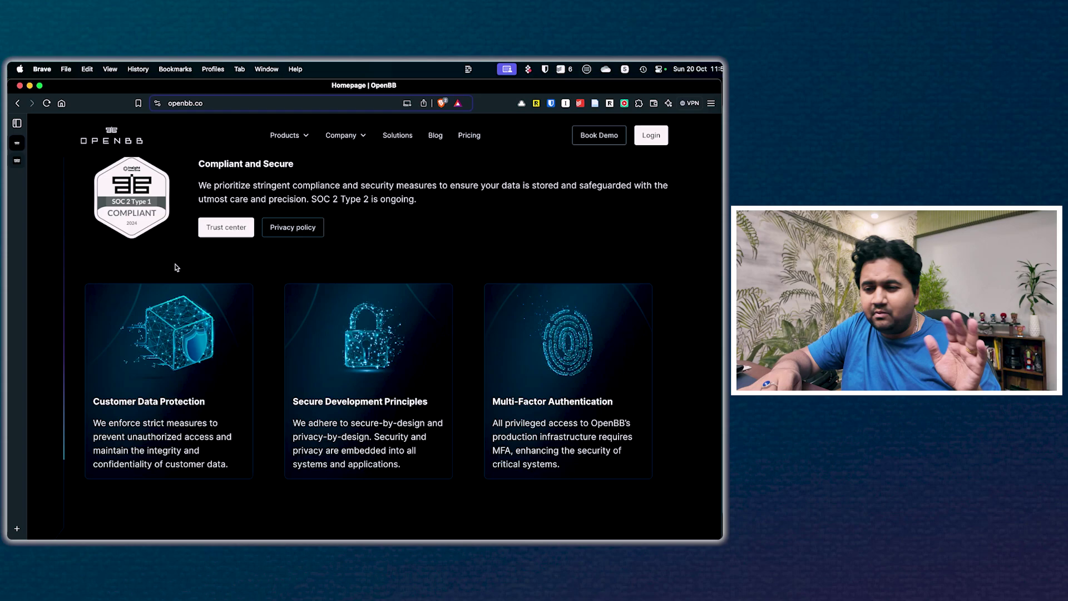
pyautogui.scroll(-3, 177, 268)
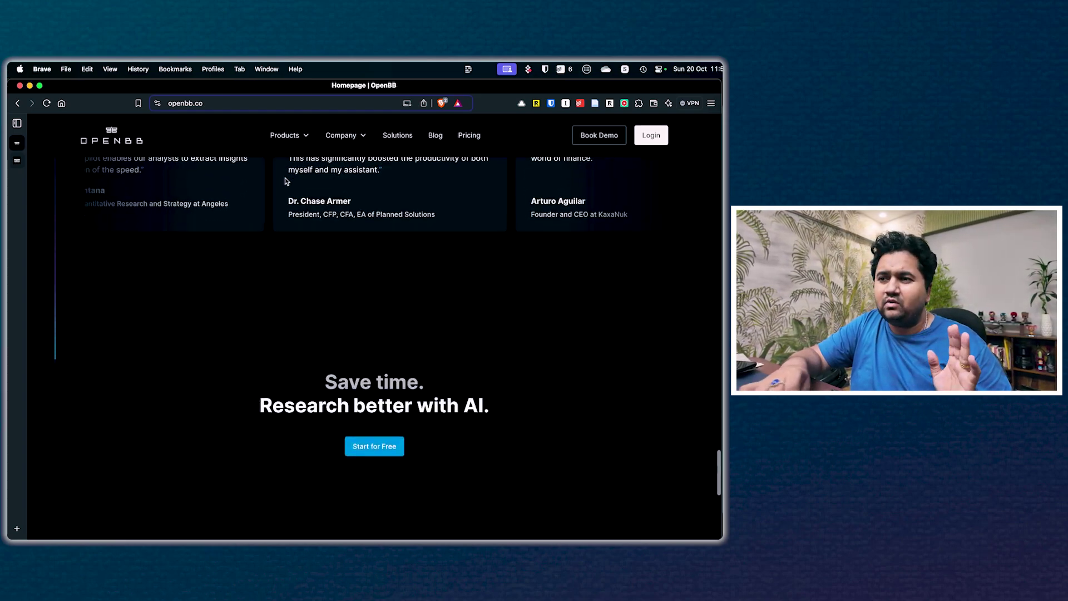
pyautogui.moveTo(300, 135)
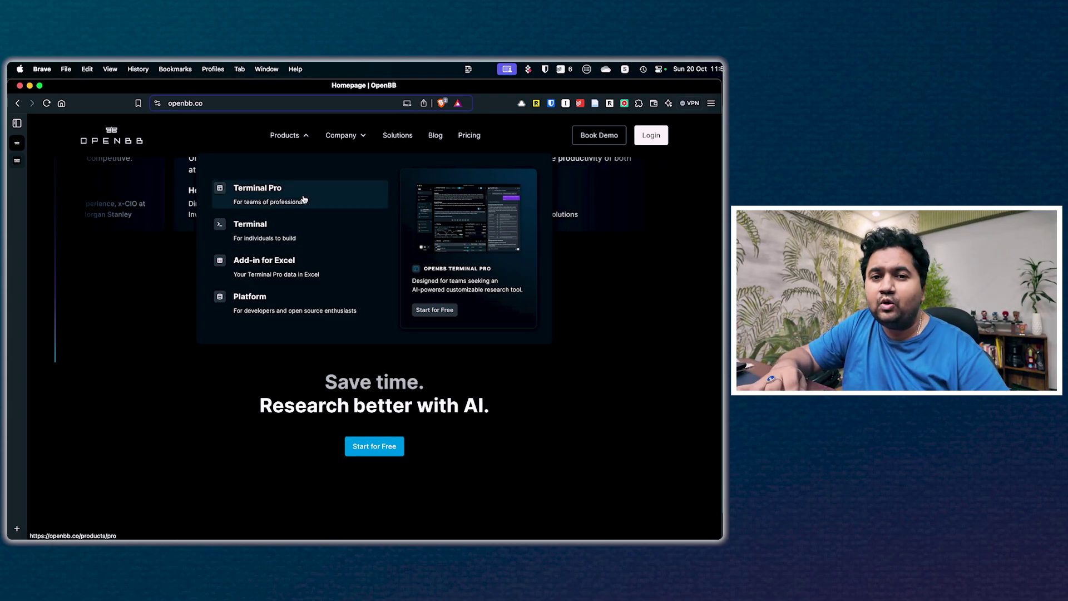
# Go to the Platform product page and open the OpenBB GitHub repository via 'Star our GitHub'
pyautogui.click(298, 301)
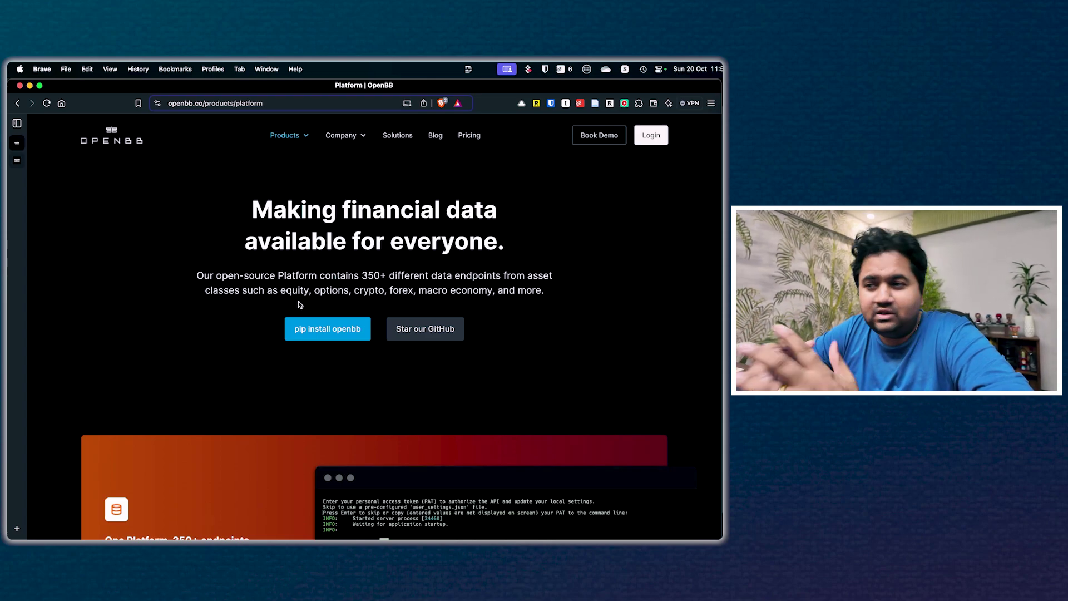
pyautogui.scroll(-1, 298, 302)
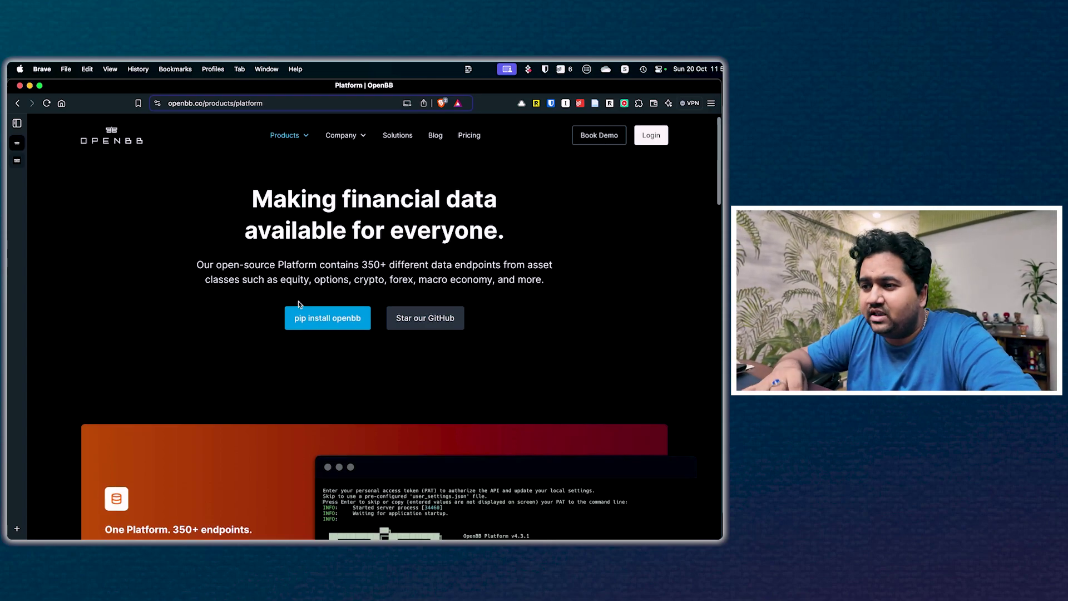
pyautogui.click(424, 325)
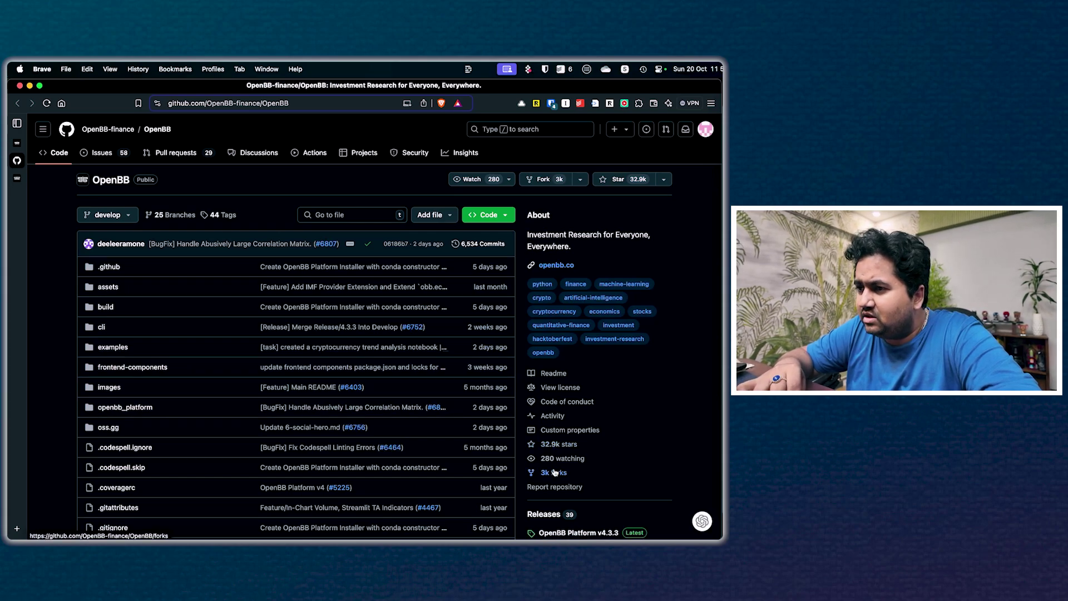
pyautogui.click(555, 388)
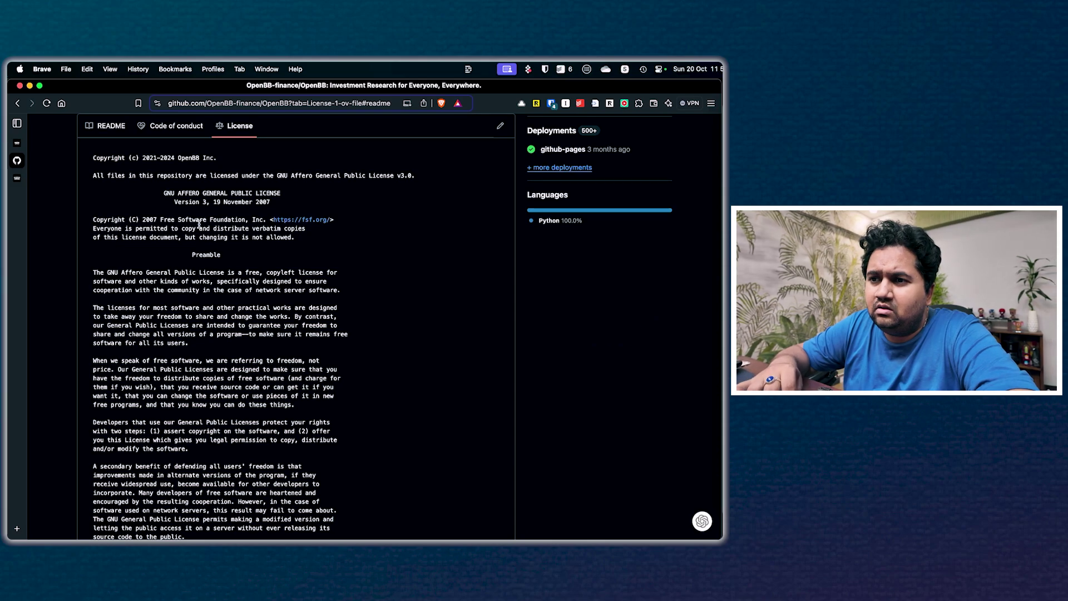
pyautogui.tripleClick(194, 194)
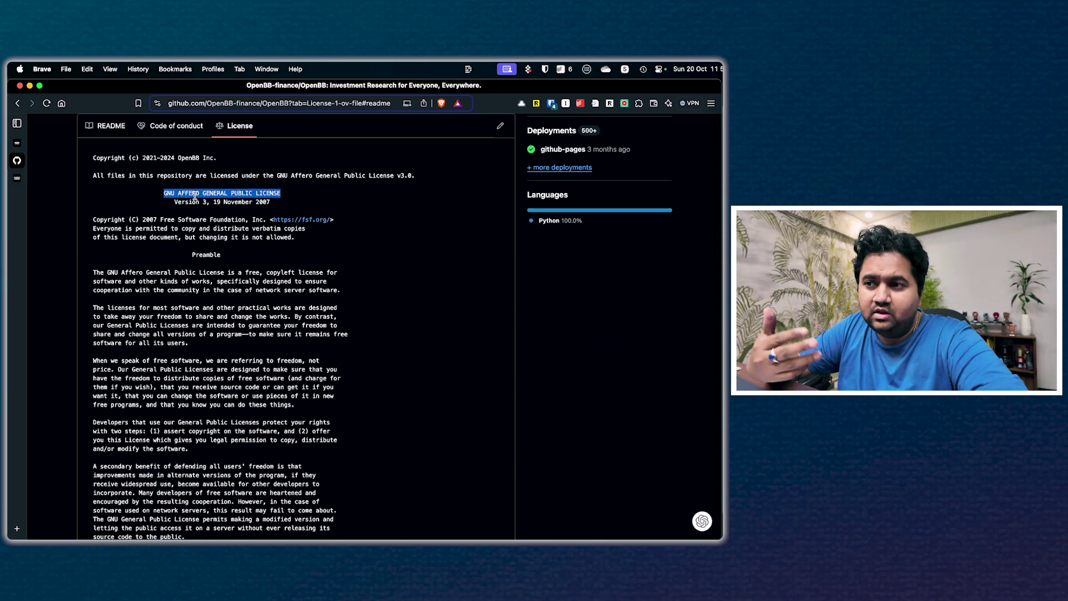
pyautogui.click(18, 103)
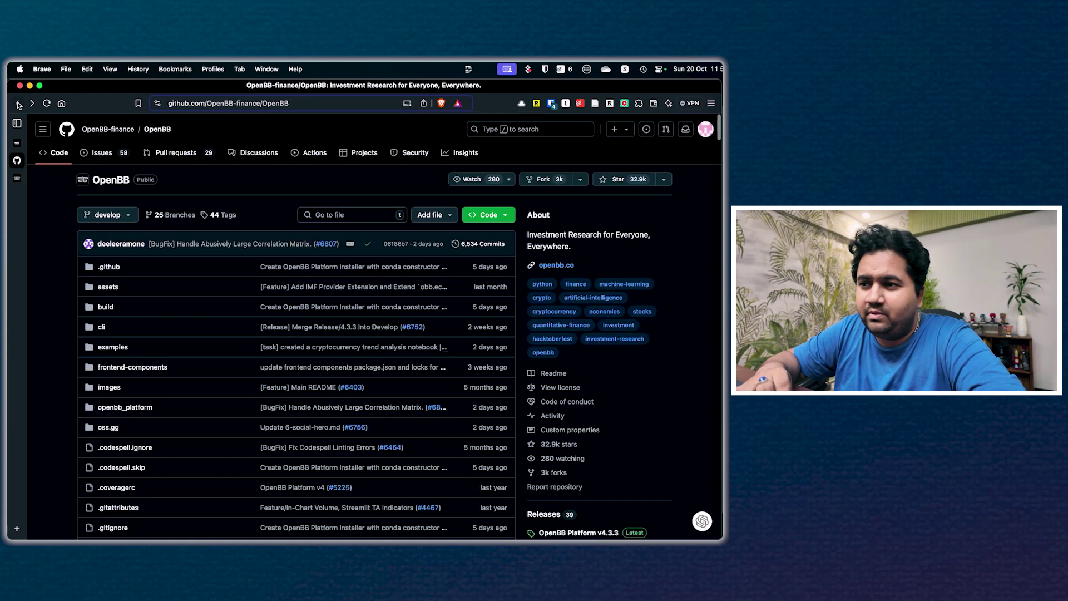
pyautogui.scroll(-10, 336, 318)
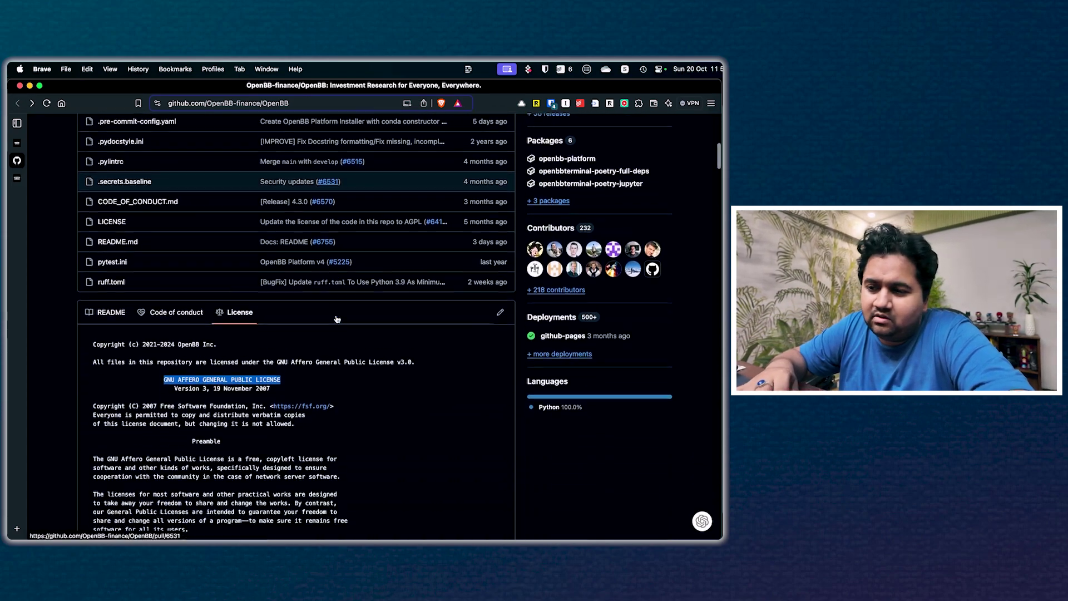
pyautogui.scroll(10, 336, 318)
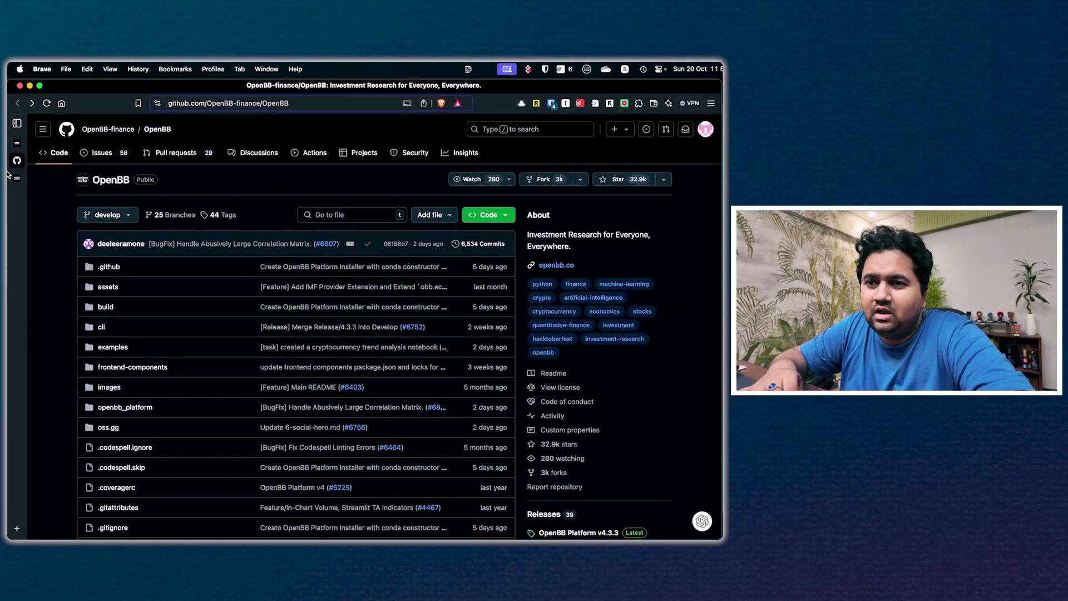
# Return to the Platform page, scroll through its sections, and reopen the Products menu
pyautogui.moveTo(31, 128)
pyautogui.hotkey('ctrl', 'shift', 'Tab')
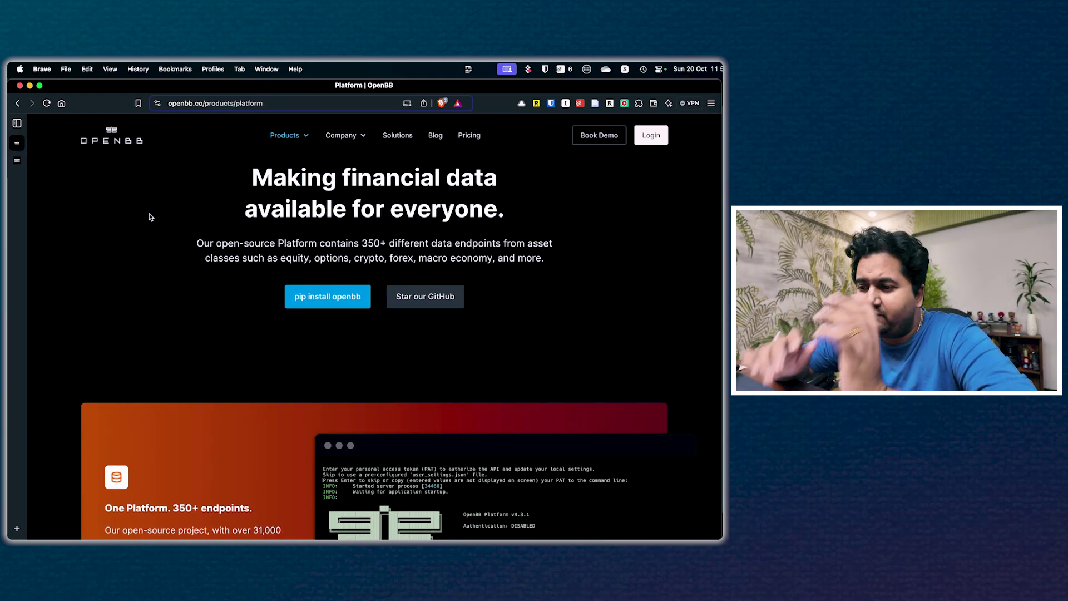
pyautogui.scroll(-5, 149, 217)
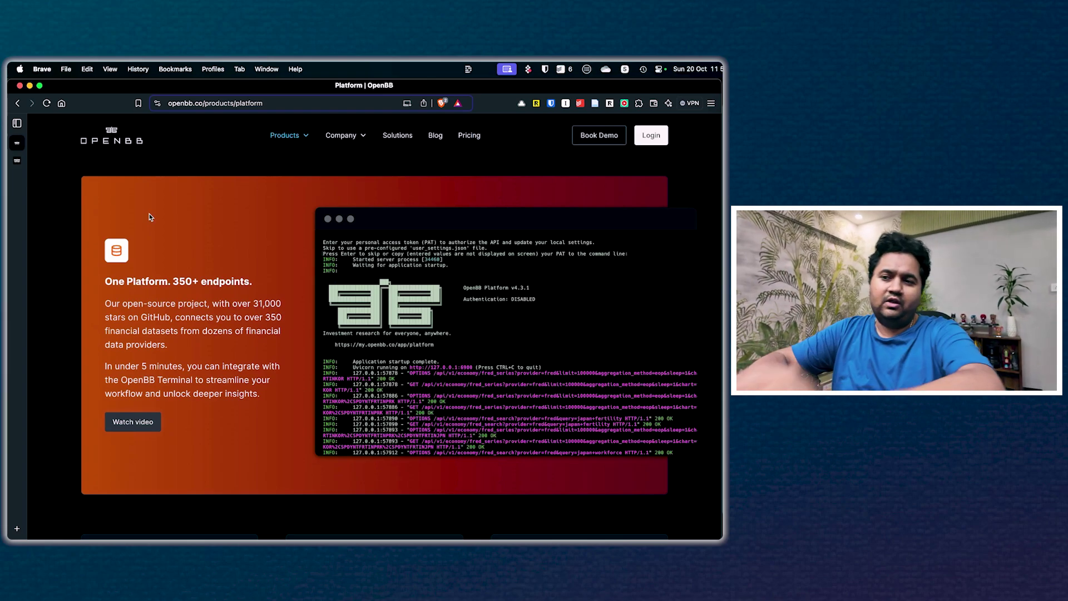
pyautogui.scroll(-7, 149, 217)
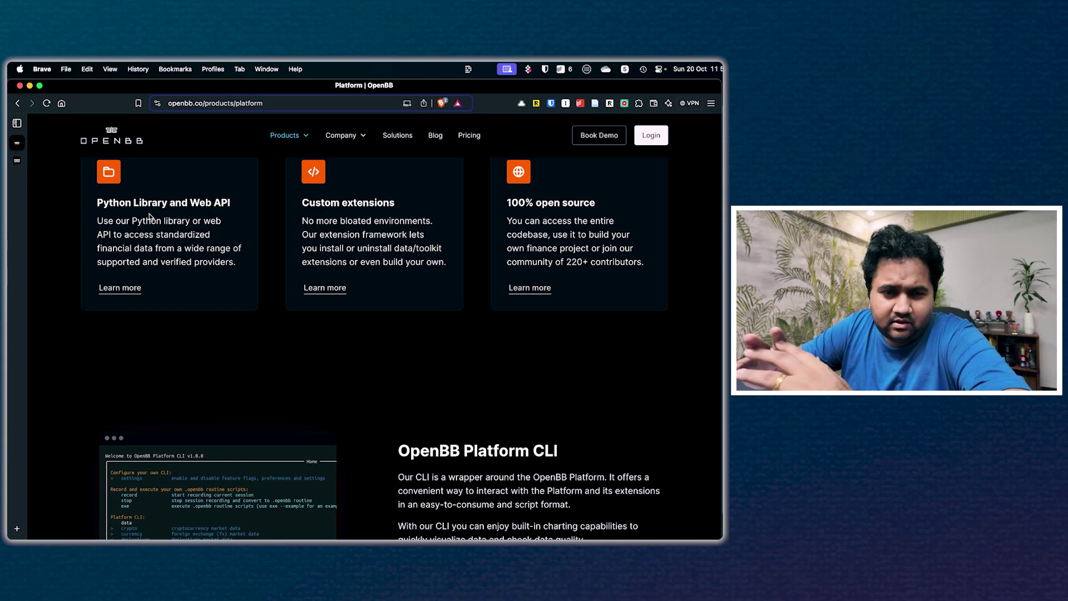
pyautogui.scroll(-3, 149, 217)
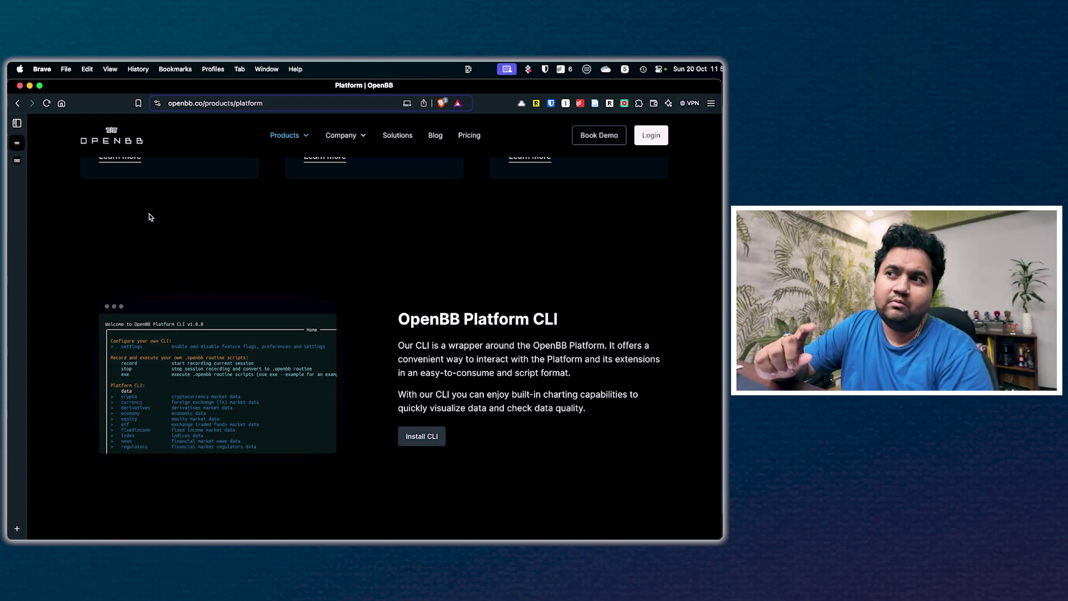
pyautogui.scroll(-5, 149, 217)
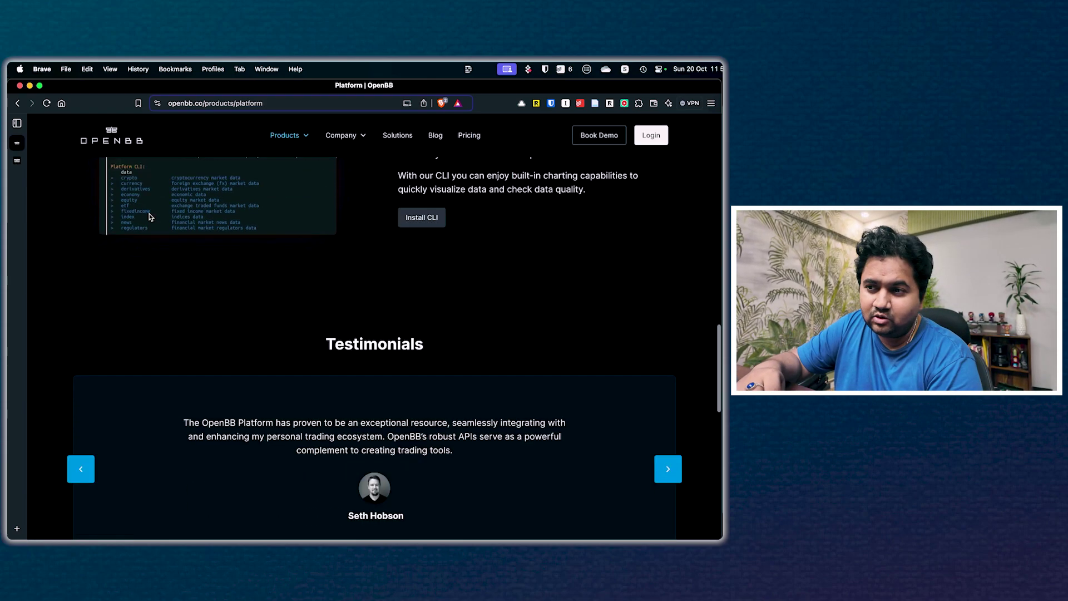
pyautogui.scroll(-4, 149, 217)
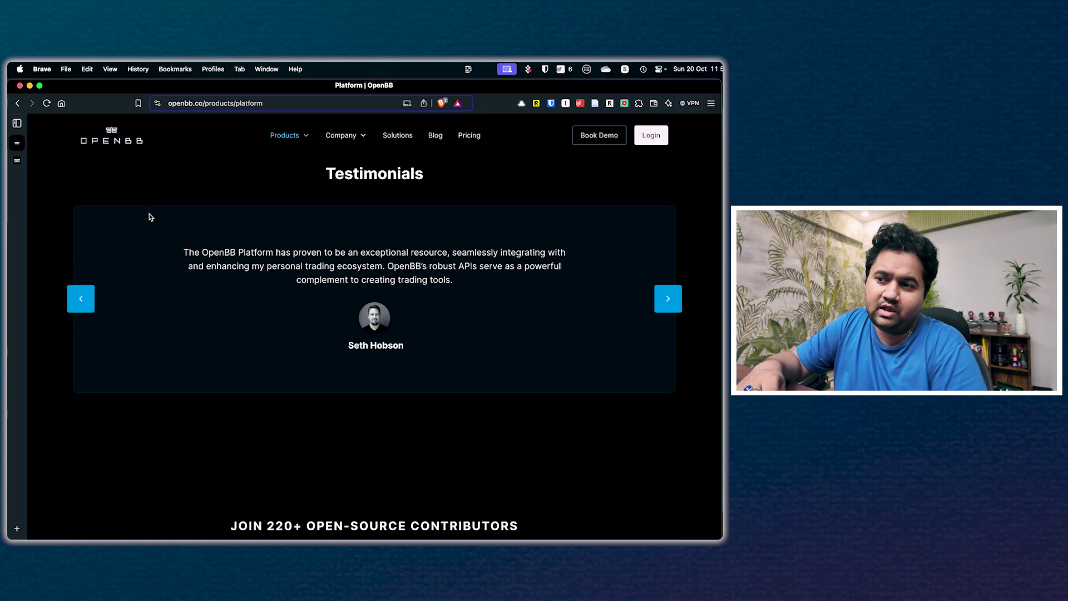
pyautogui.scroll(-5, 149, 217)
pyautogui.scroll(15, 149, 217)
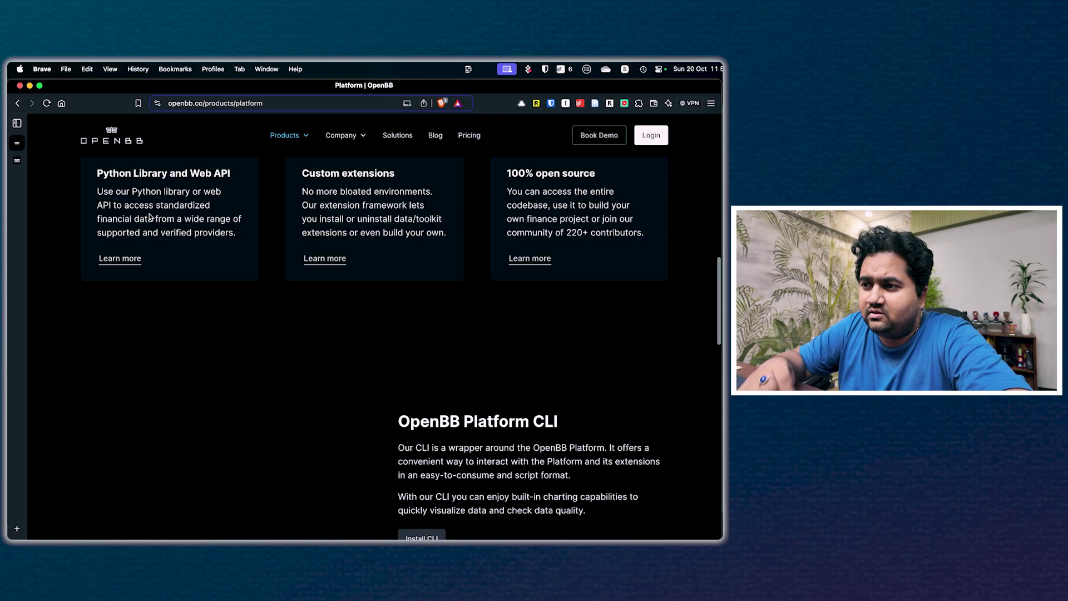
pyautogui.scroll(8, 149, 217)
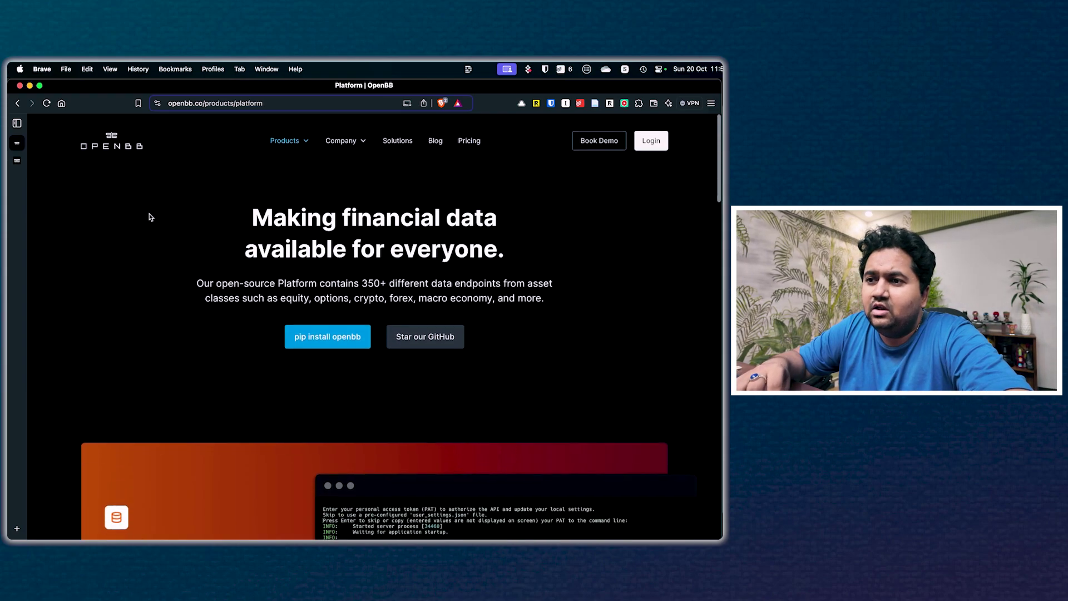
pyautogui.click(285, 135)
pyautogui.click(286, 139)
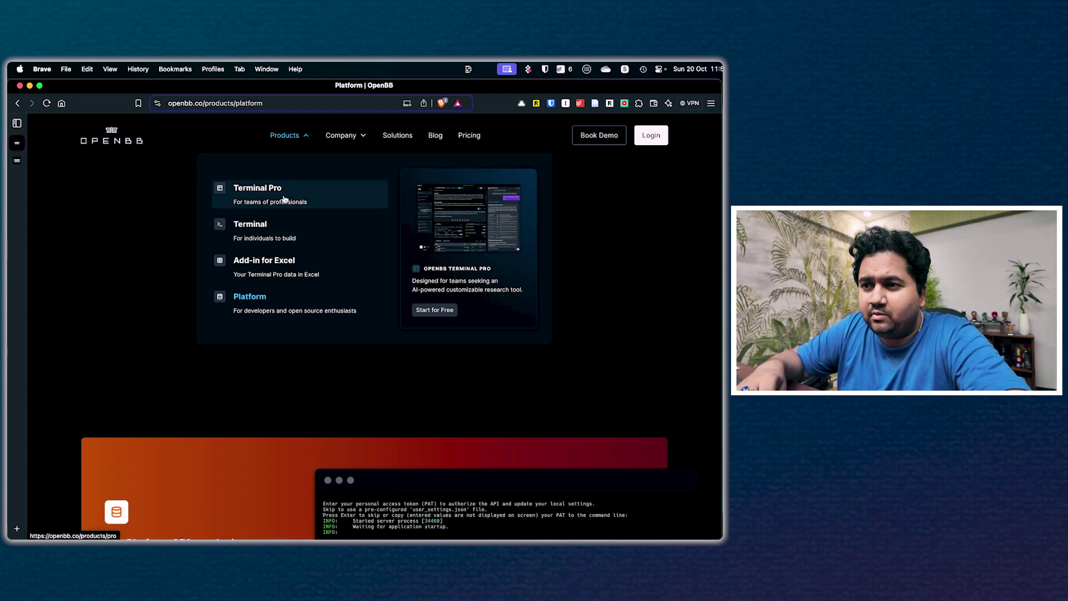
pyautogui.click(470, 135)
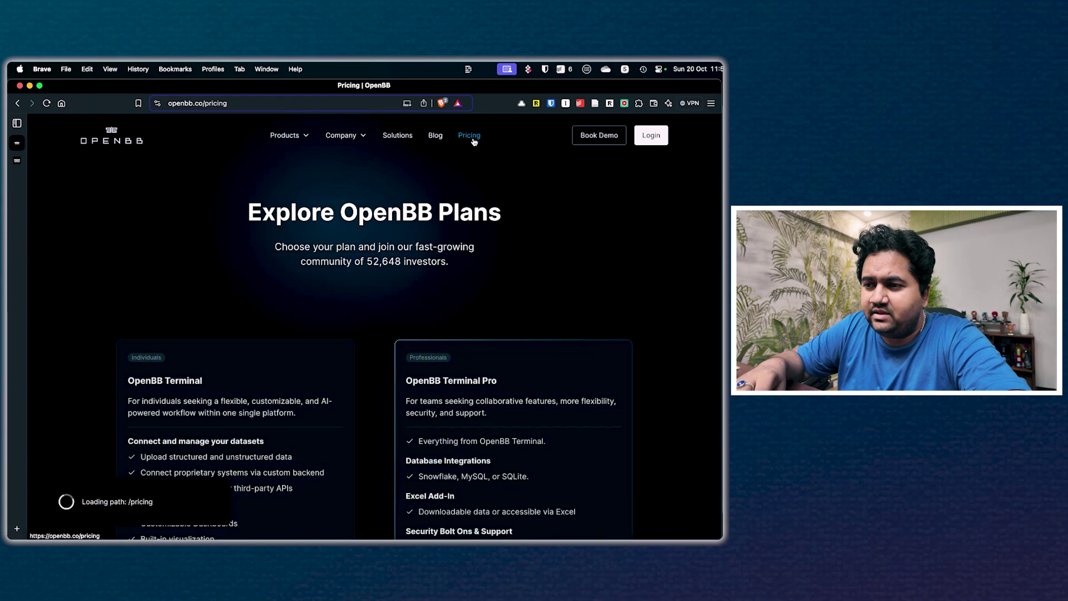
pyautogui.scroll(-5, 392, 271)
pyautogui.scroll(2, 391, 272)
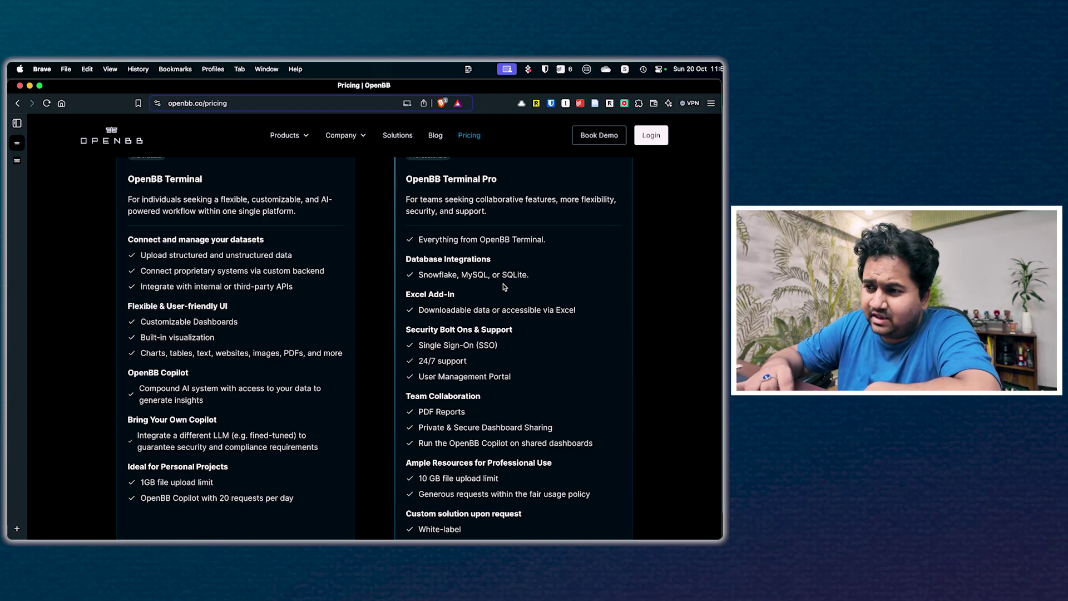
pyautogui.scroll(-5, 504, 286)
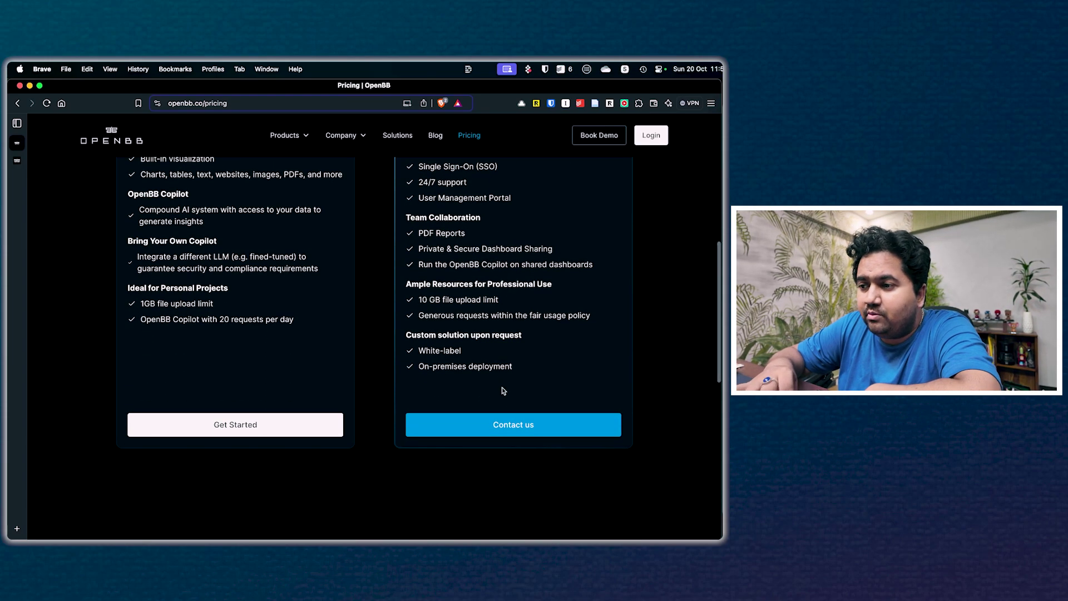
pyautogui.click(501, 426)
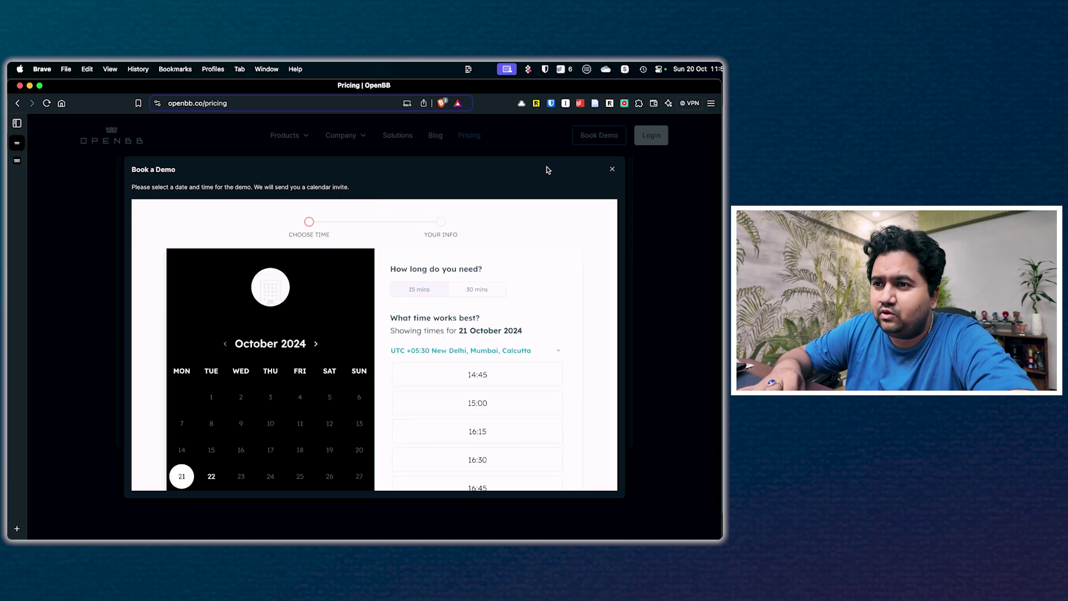
pyautogui.scroll(-3, 541, 267)
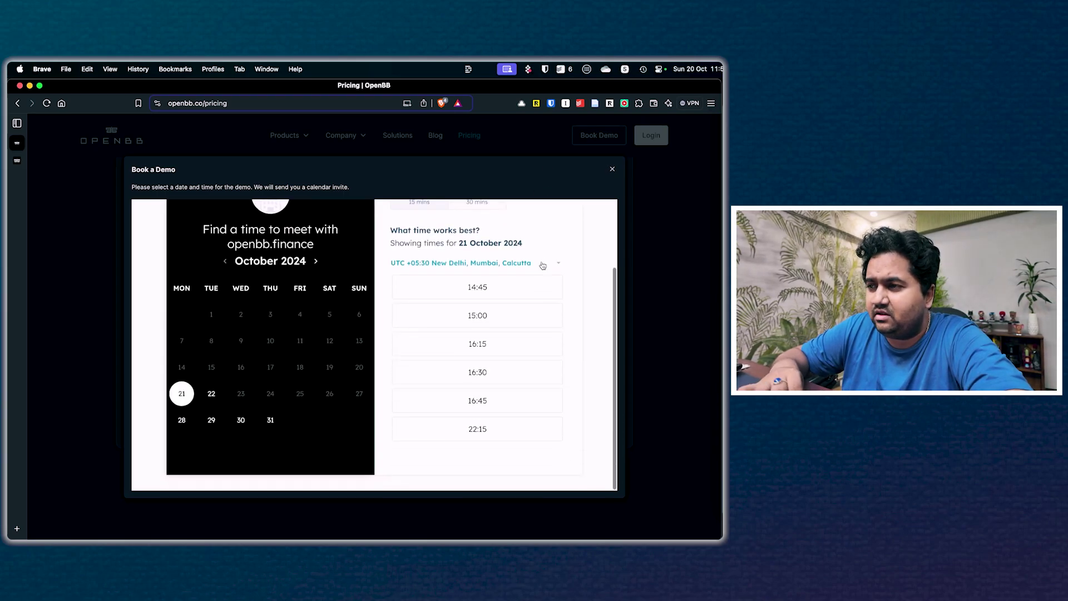
pyautogui.click(612, 169)
pyautogui.scroll(-10, 455, 342)
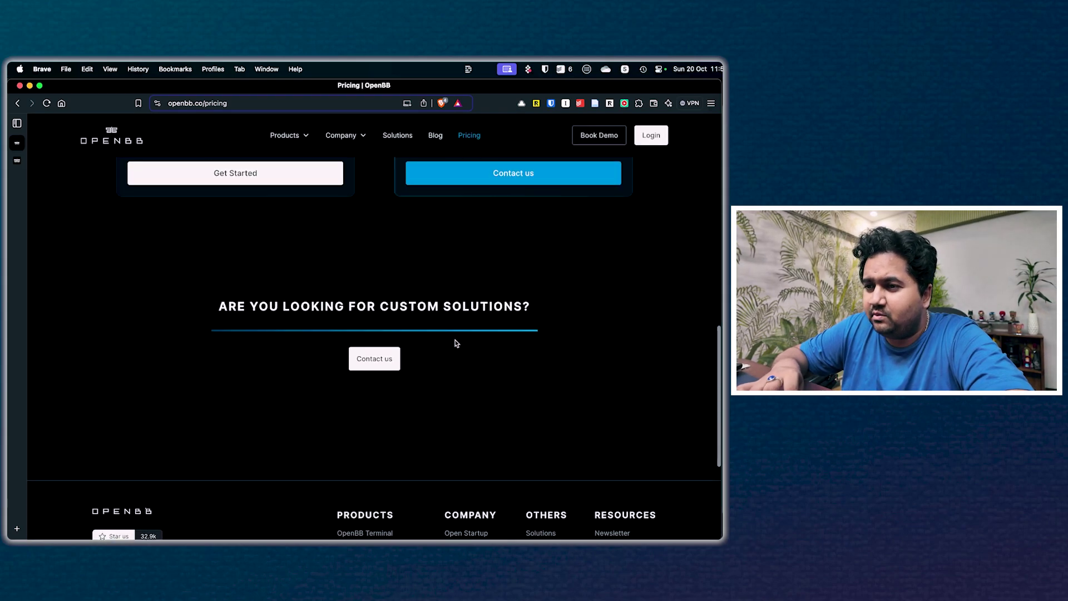
pyautogui.scroll(10, 455, 342)
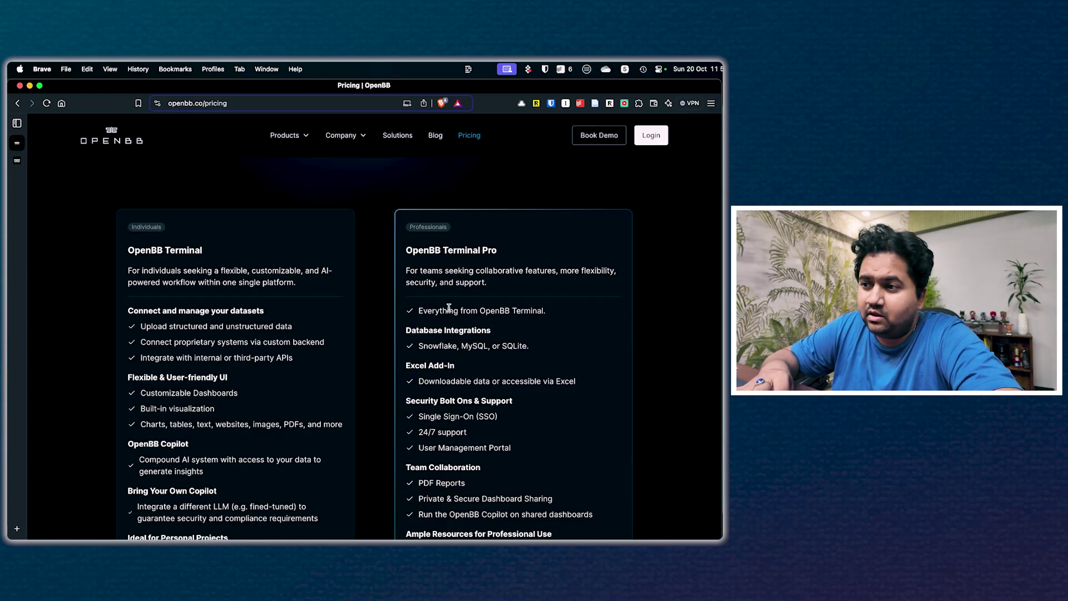
pyautogui.scroll(-1, 449, 308)
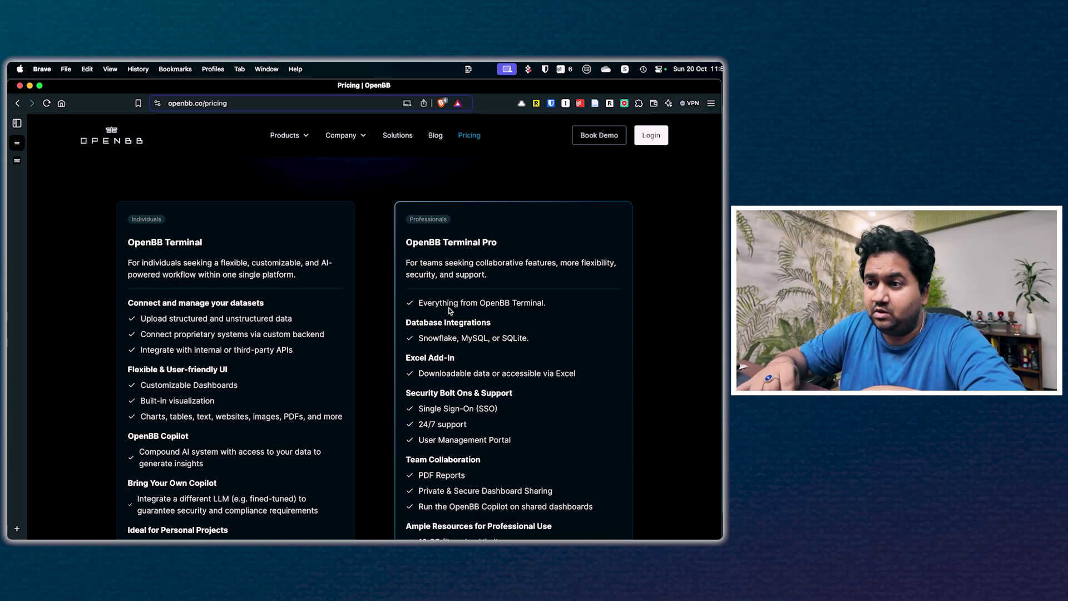
pyautogui.scroll(-5, 451, 311)
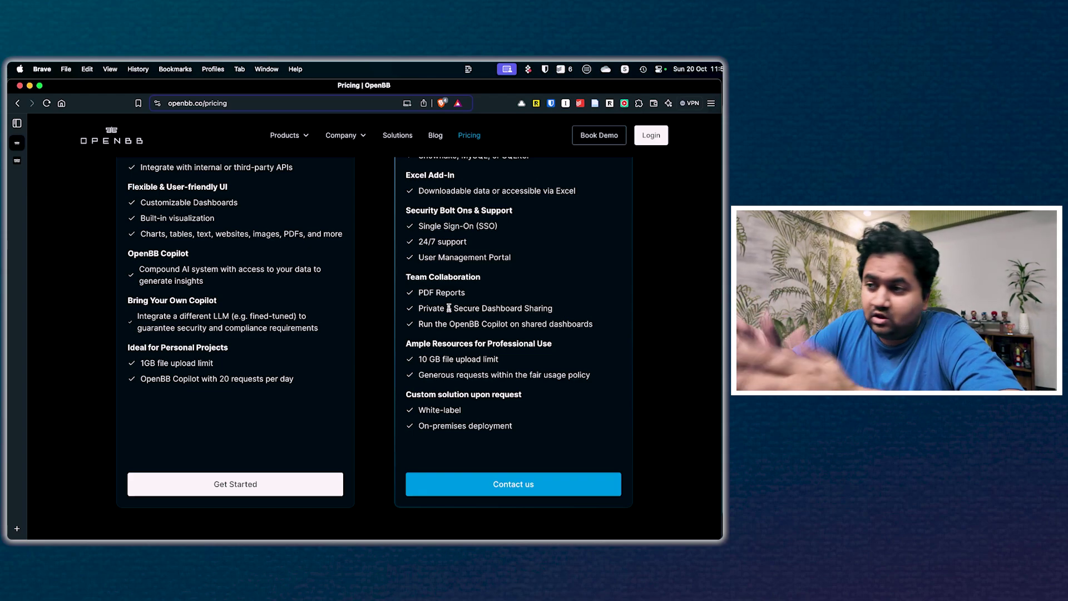
pyautogui.scroll(3, 448, 308)
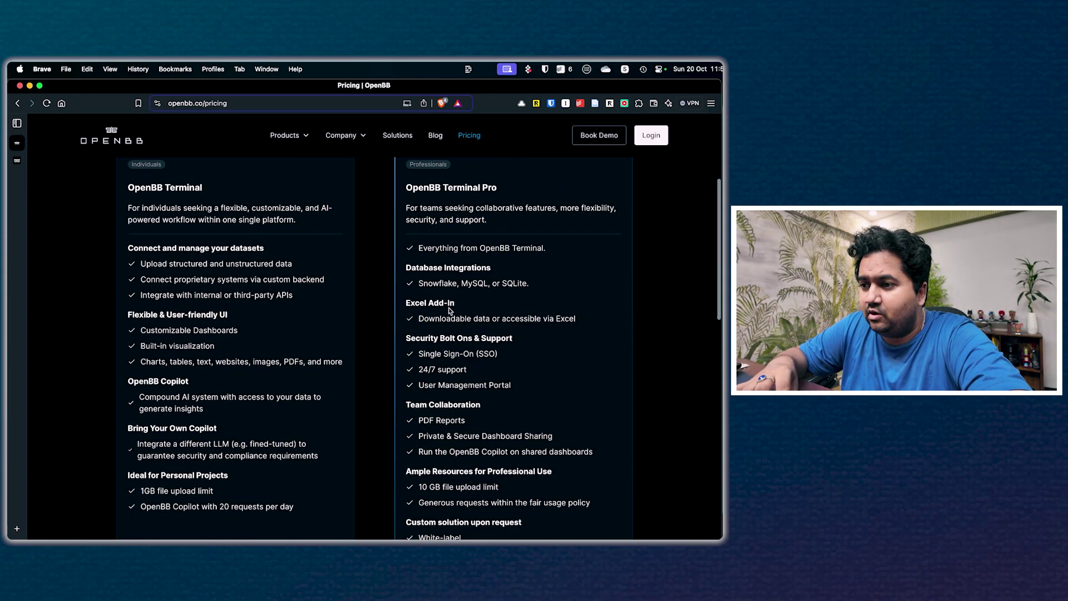
pyautogui.scroll(-4, 312, 324)
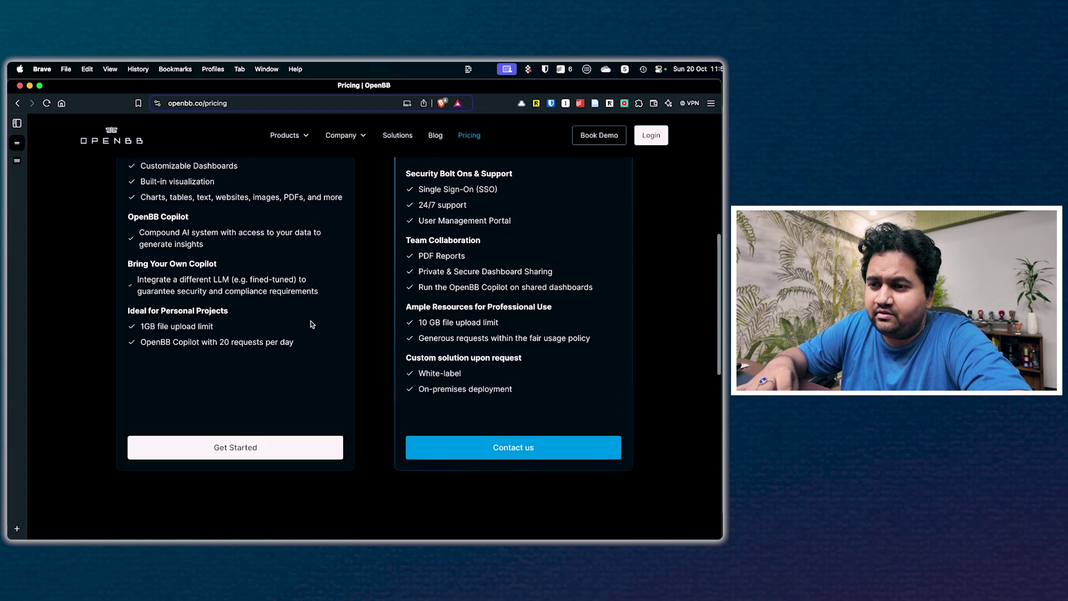
pyautogui.scroll(3, 312, 324)
pyautogui.scroll(-2, 312, 324)
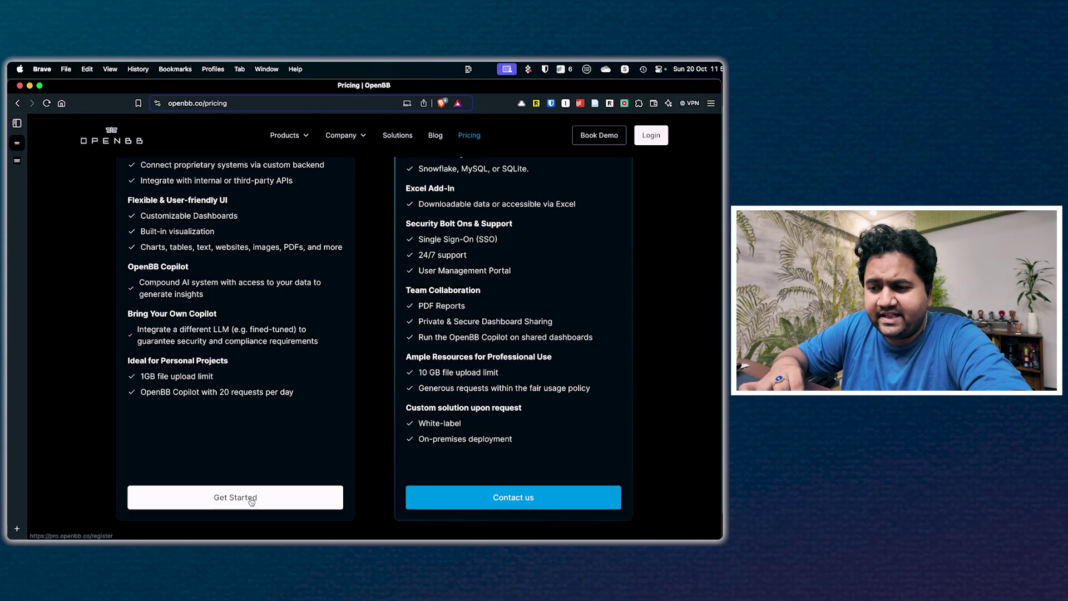
# Register for the Terminal plan by signing in with a Google account, then open a new tab
pyautogui.click(252, 501)
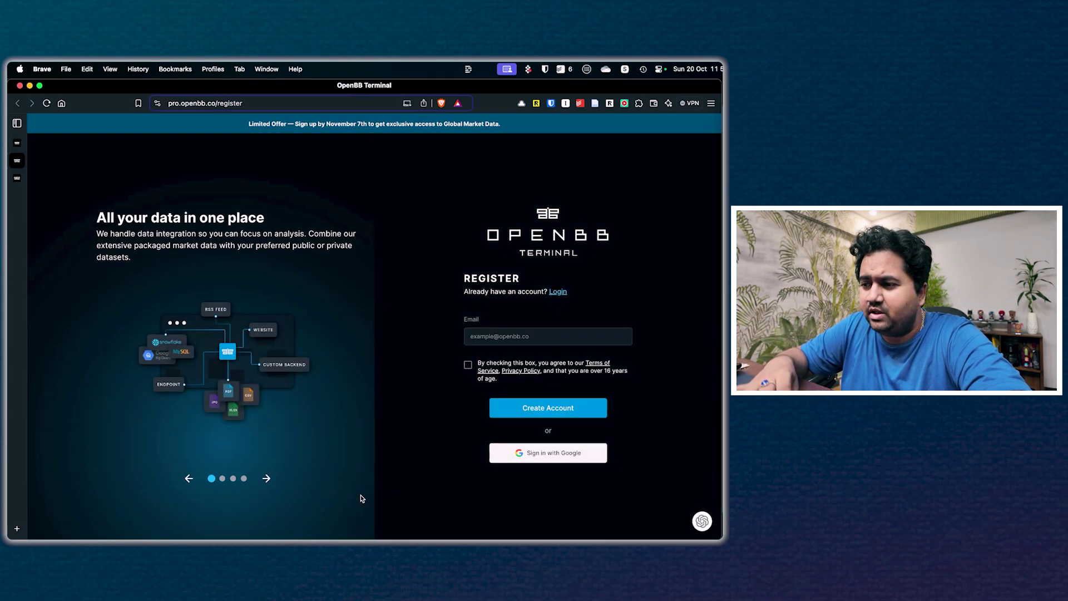
pyautogui.click(572, 453)
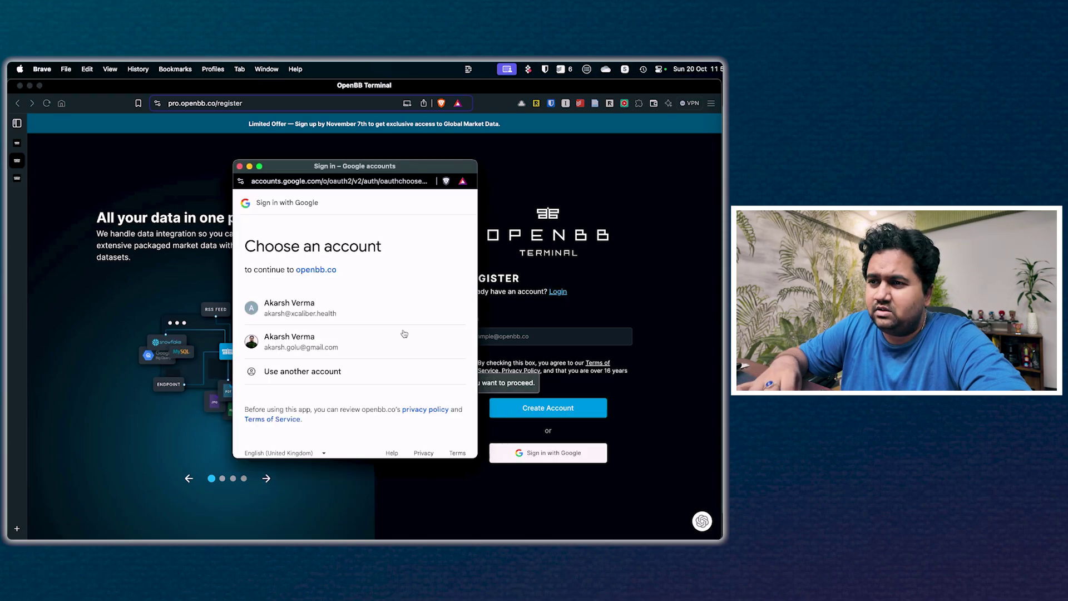
pyautogui.click(351, 342)
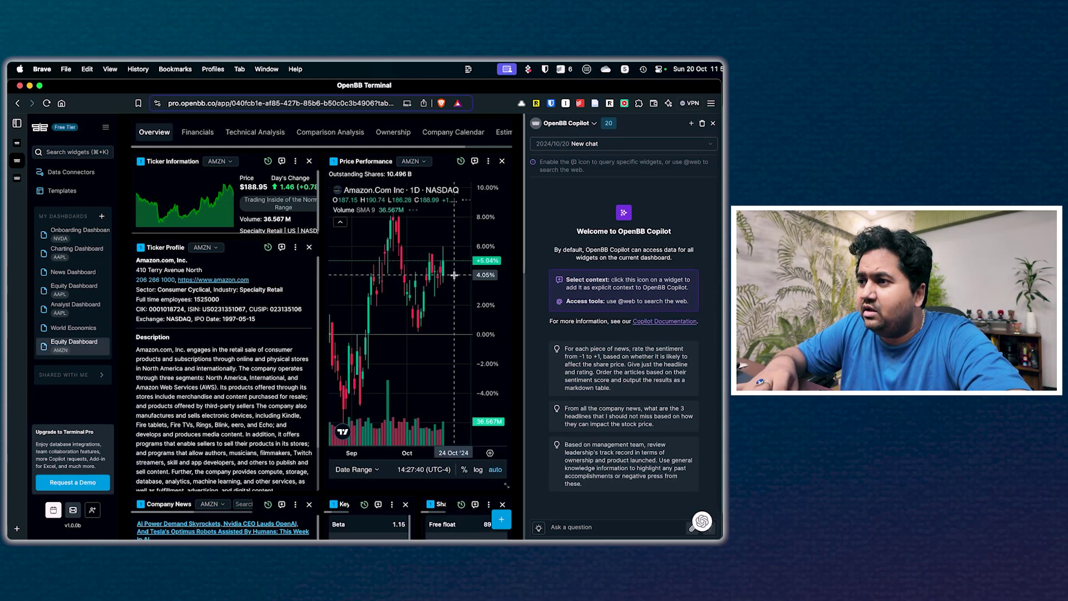
pyautogui.scroll(-2, 455, 278)
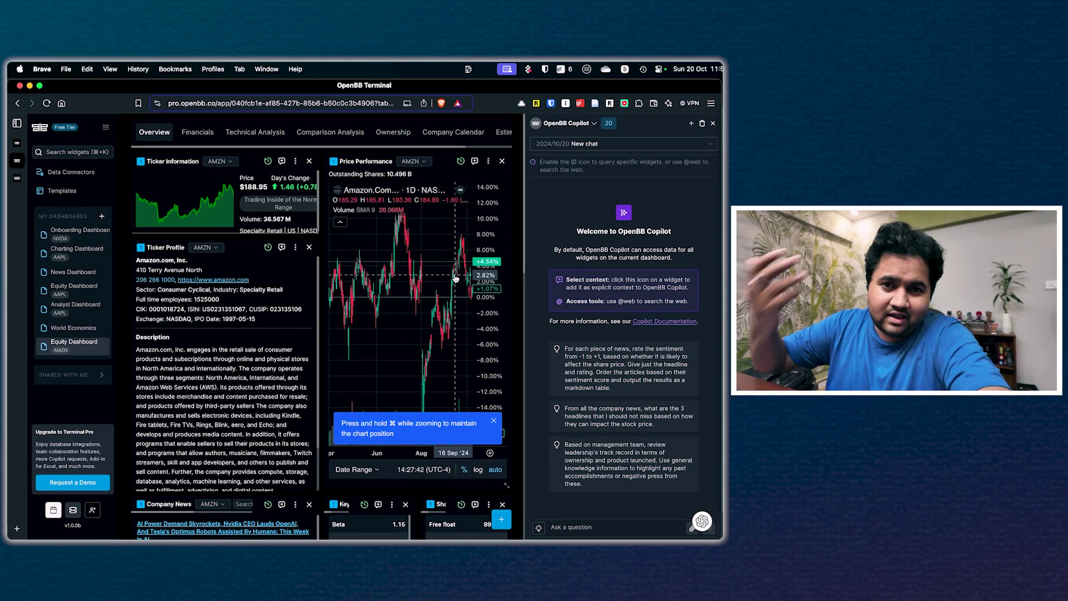
pyautogui.press('super+t')
# Search 'openbb terminal download mac', browse OpenBB's Terminal page, and log back into the Terminal
pyautogui.write('openbb')
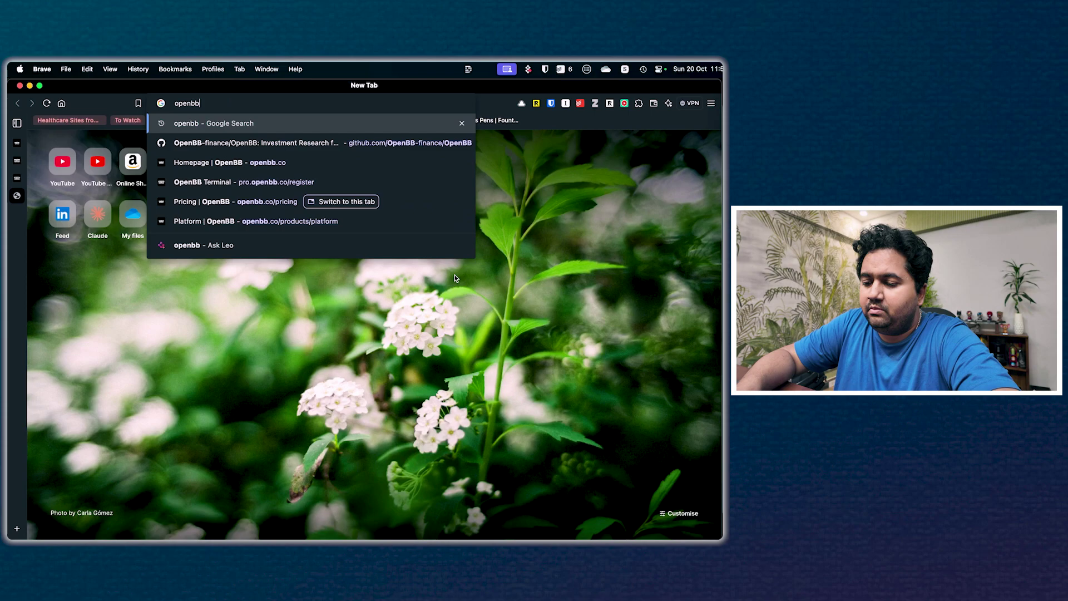
pyautogui.write(' terminal download mac')
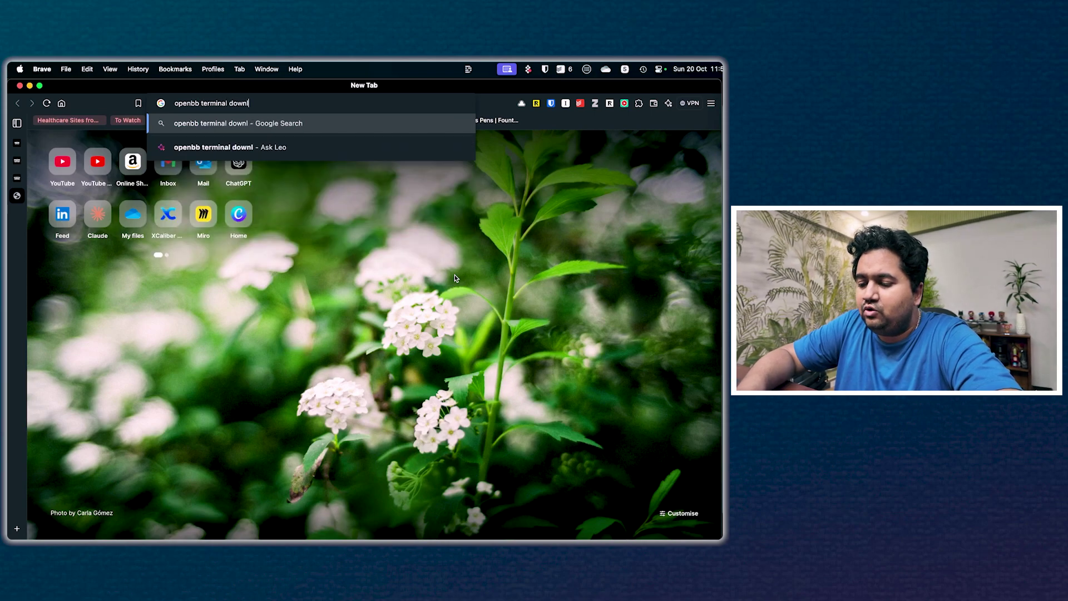
pyautogui.press('Return')
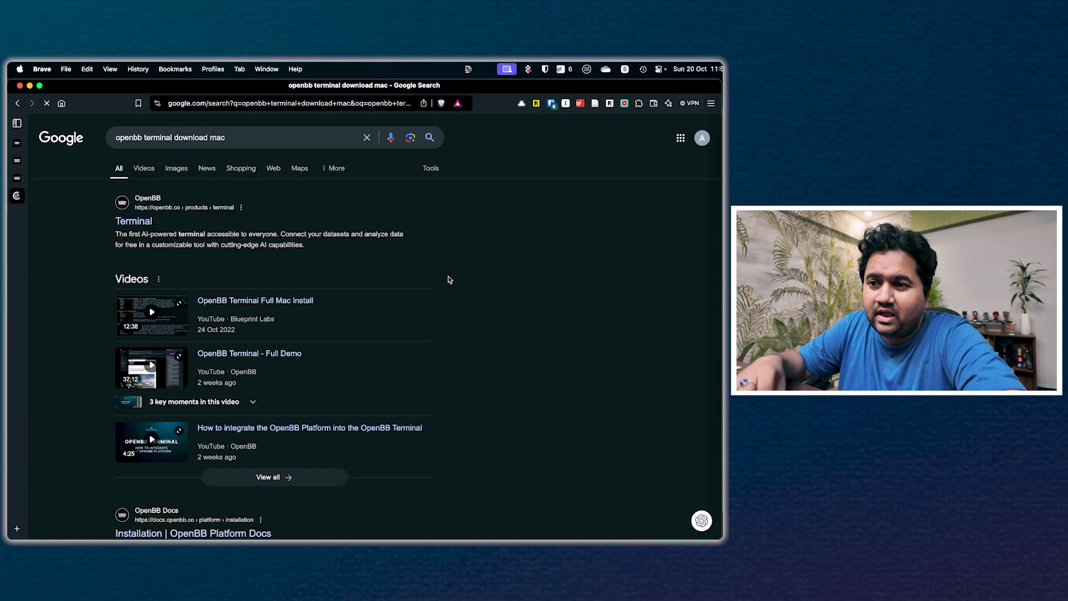
pyautogui.click(141, 224)
pyautogui.scroll(-10, 348, 369)
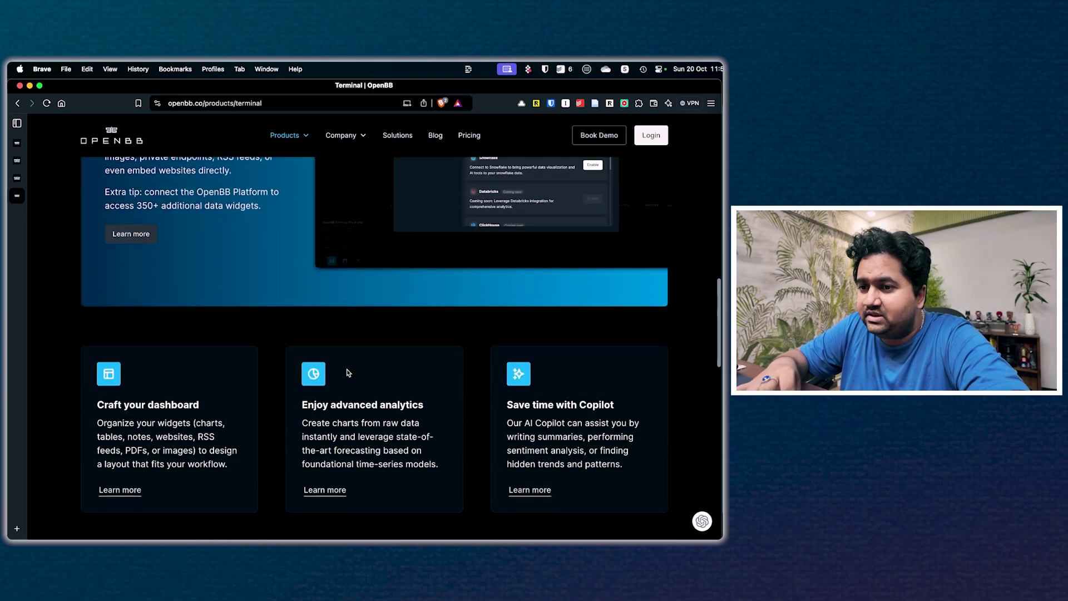
pyautogui.scroll(-9, 347, 372)
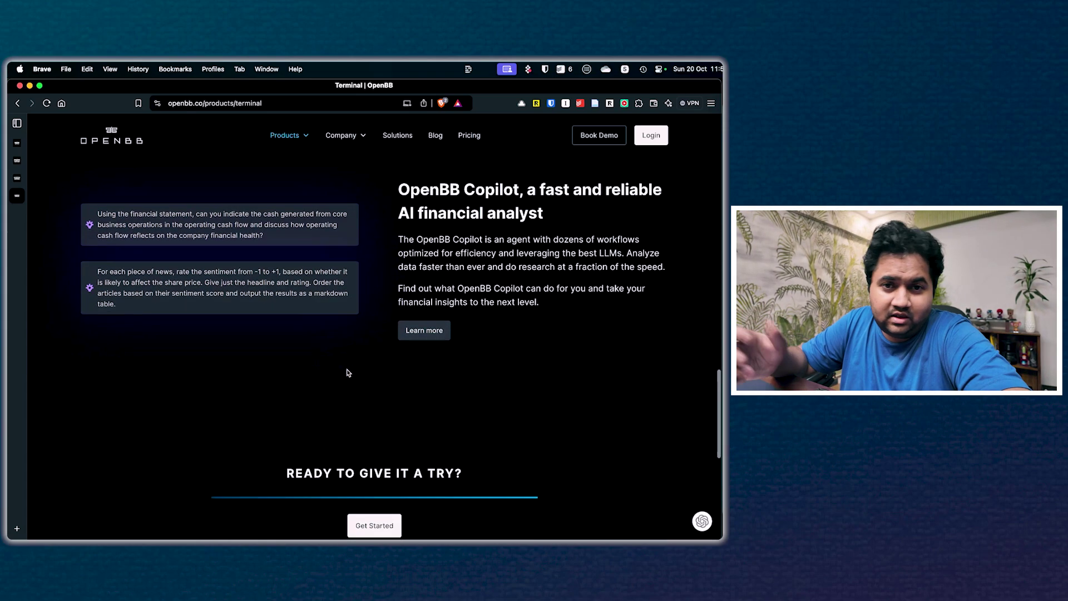
pyautogui.scroll(-5, 347, 375)
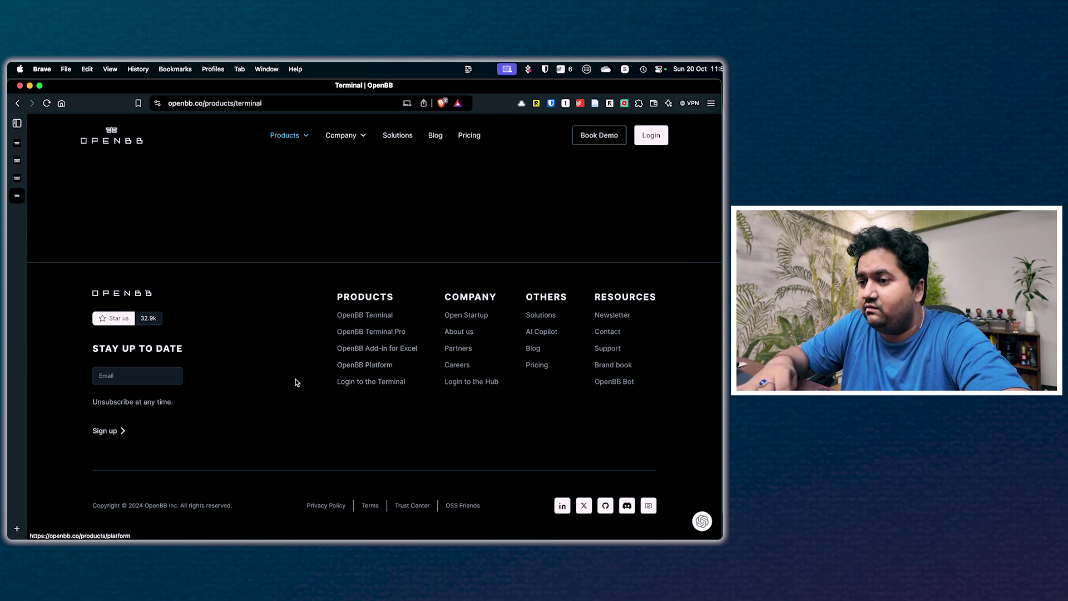
pyautogui.click(357, 382)
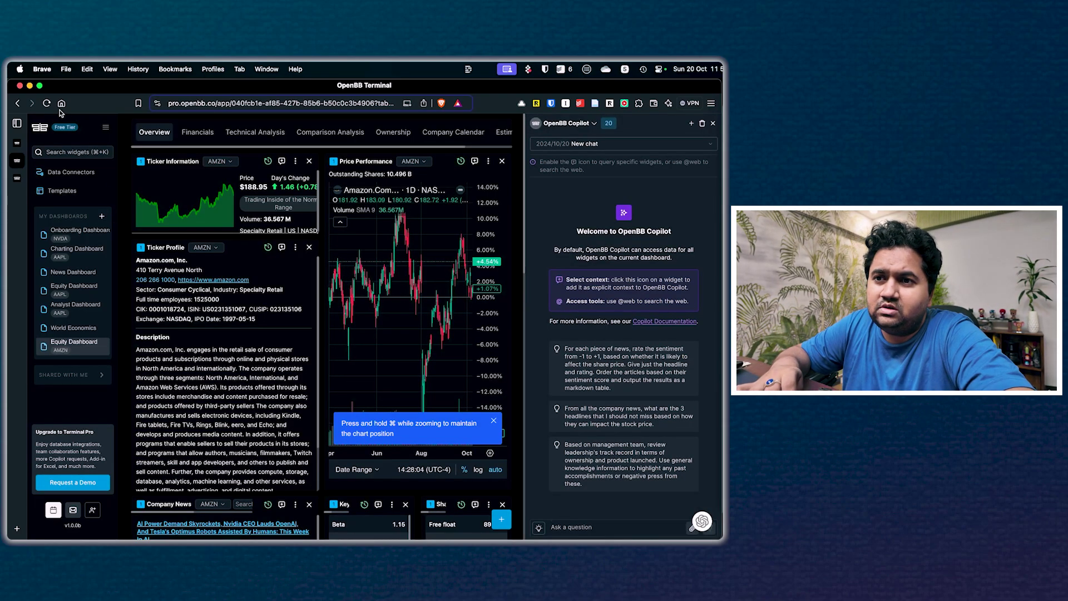
# Go full screen, ask Copilot 'tell me about amazon', and review its reply
pyautogui.click(39, 85)
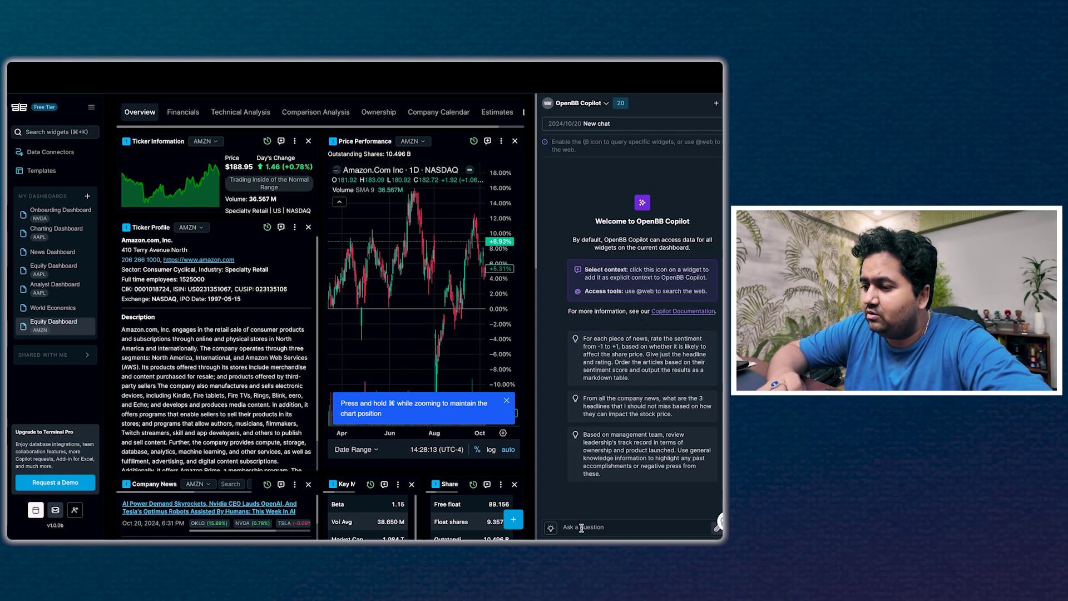
pyautogui.press('Return')
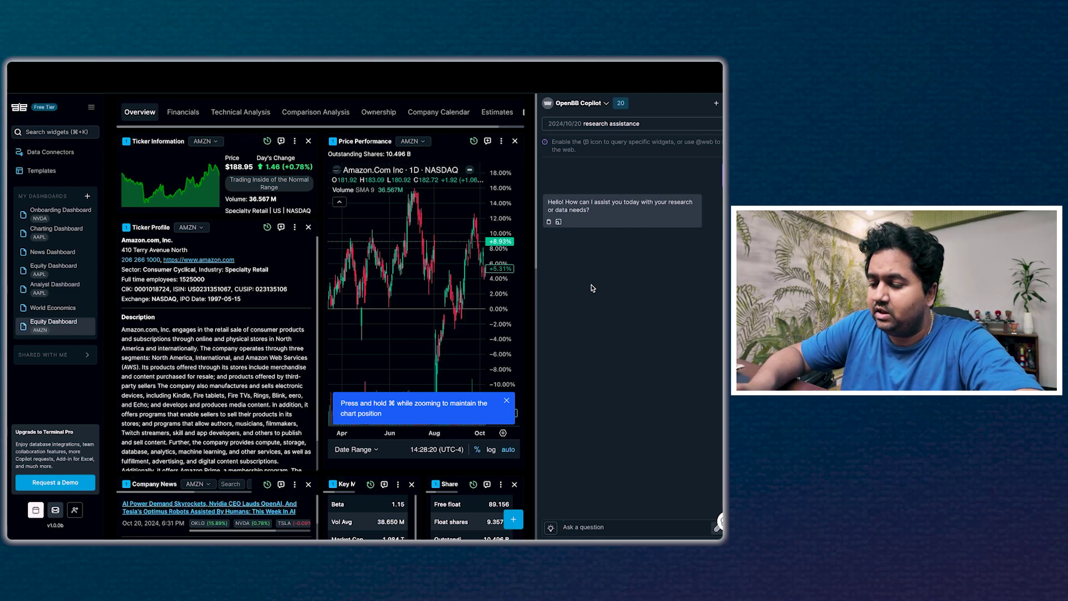
pyautogui.write('tell me')
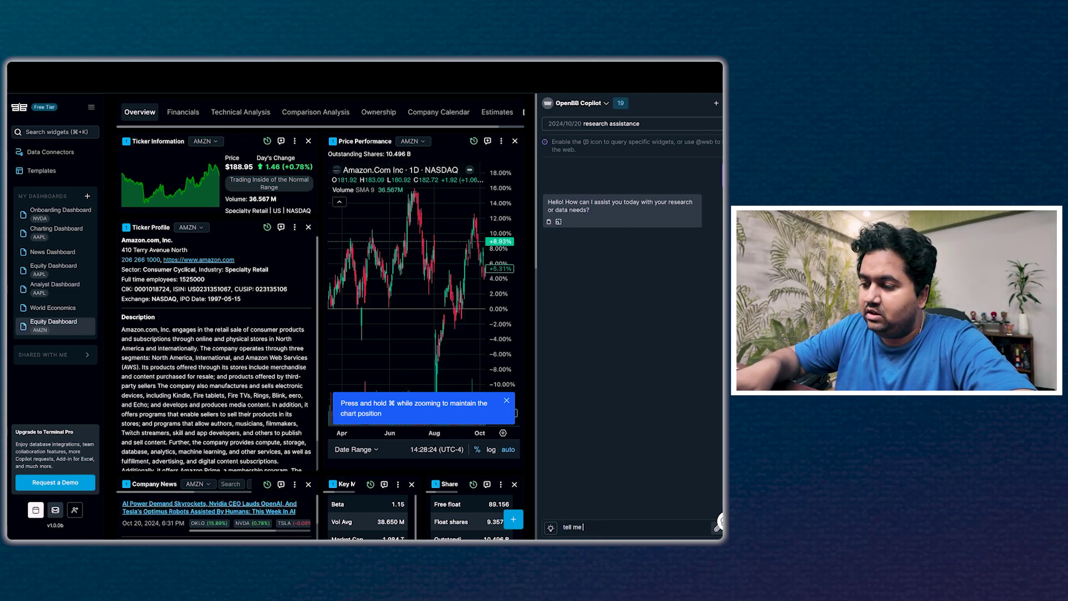
pyautogui.write(' about amazo')
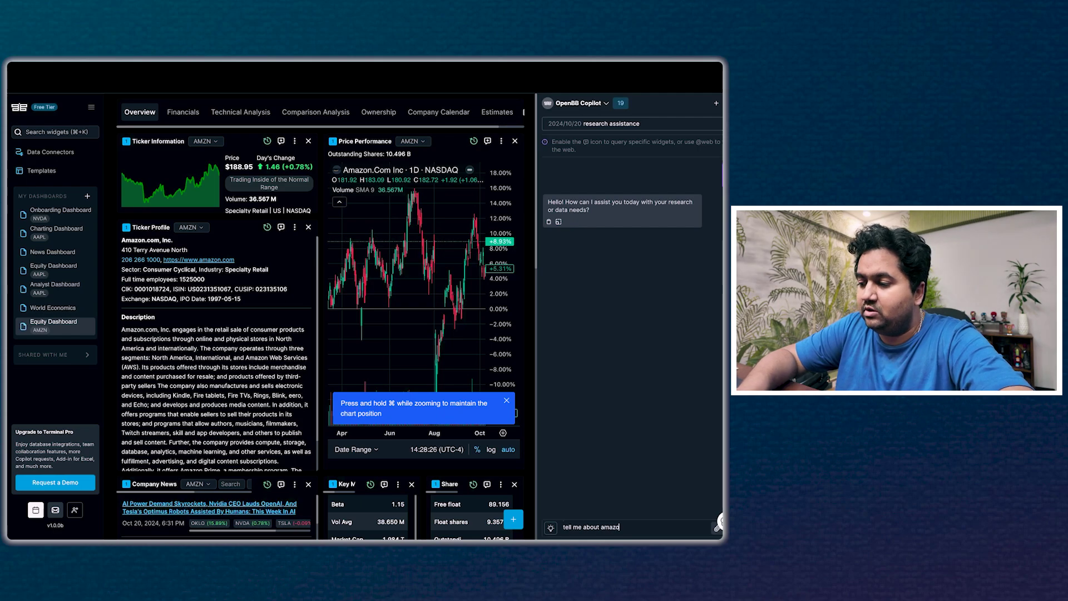
pyautogui.write('n')
pyautogui.press('Return')
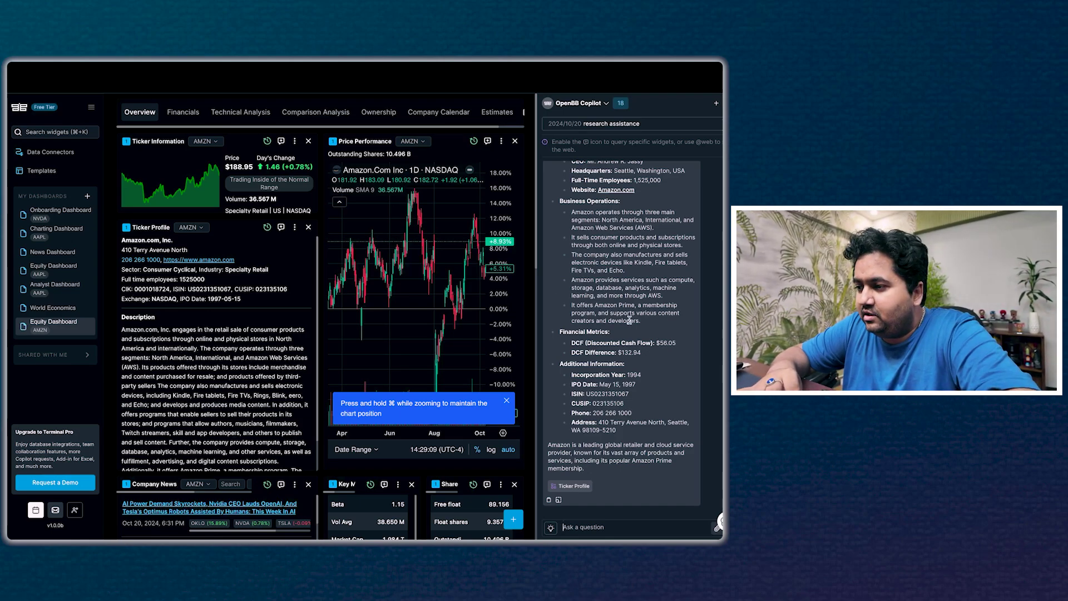
pyautogui.scroll(5, 629, 320)
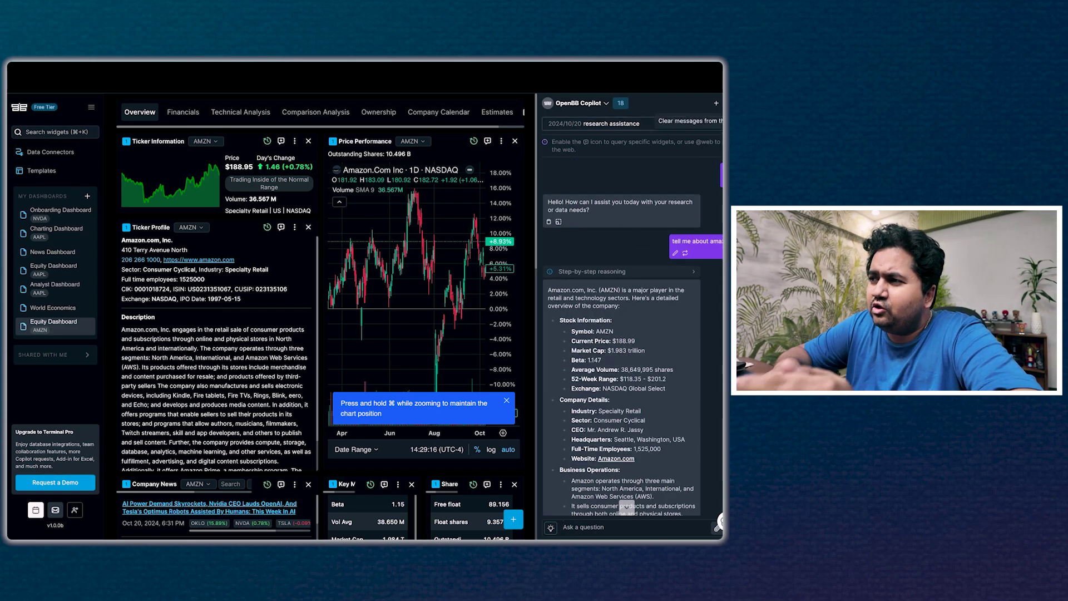
pyautogui.click(716, 103)
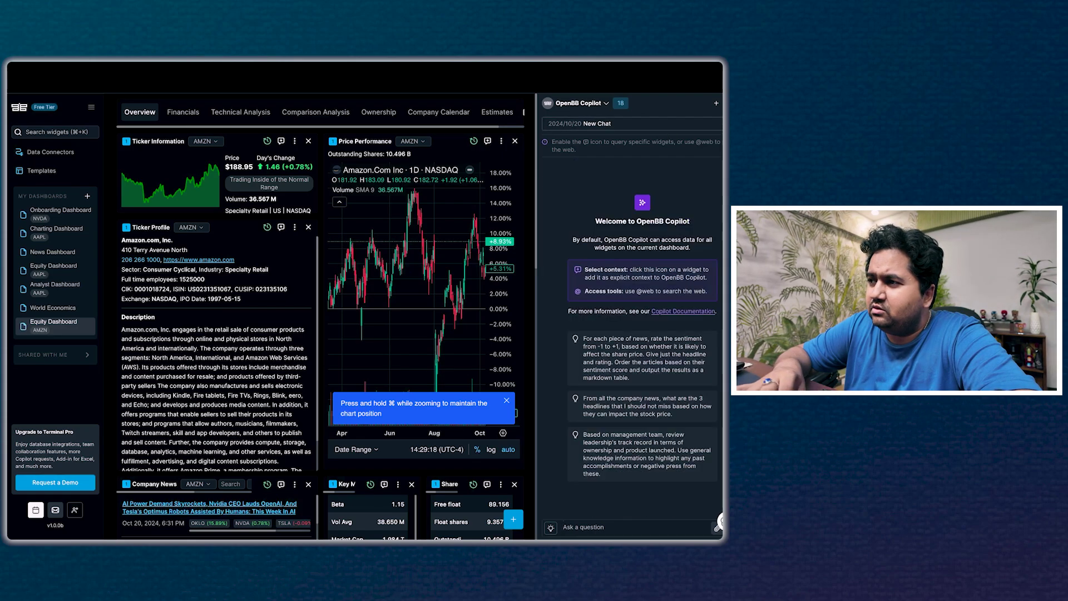
pyautogui.click(719, 522)
pyautogui.scroll(-3, 443, 214)
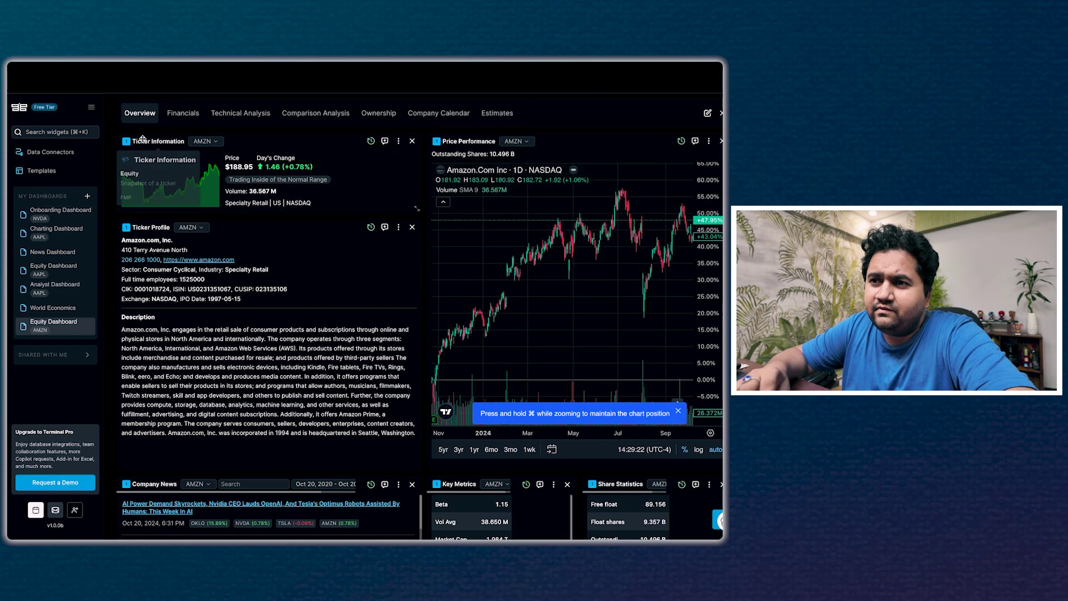
pyautogui.click(178, 113)
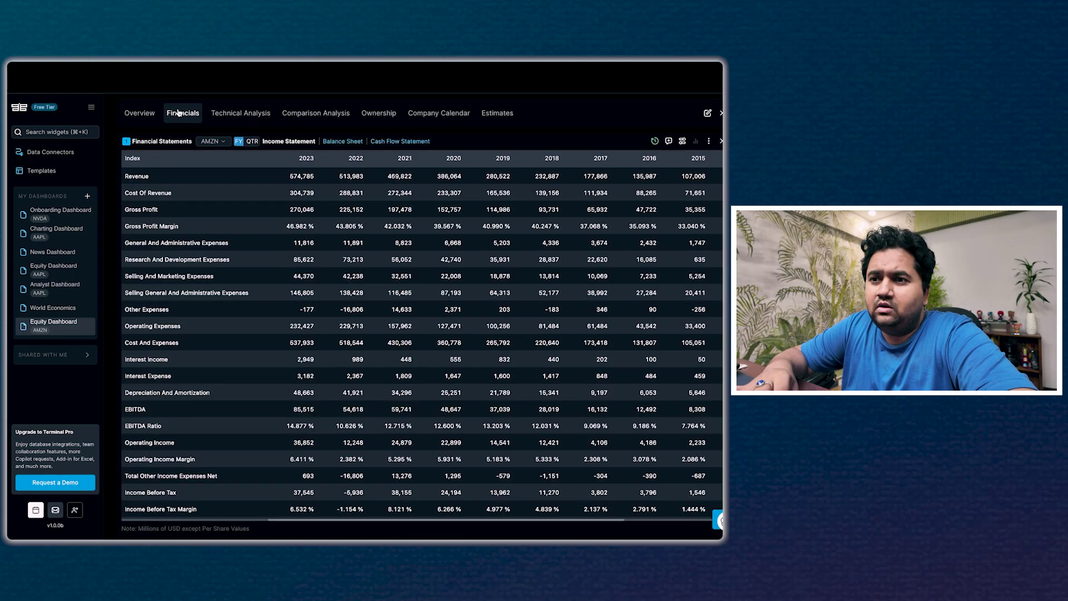
pyautogui.click(140, 114)
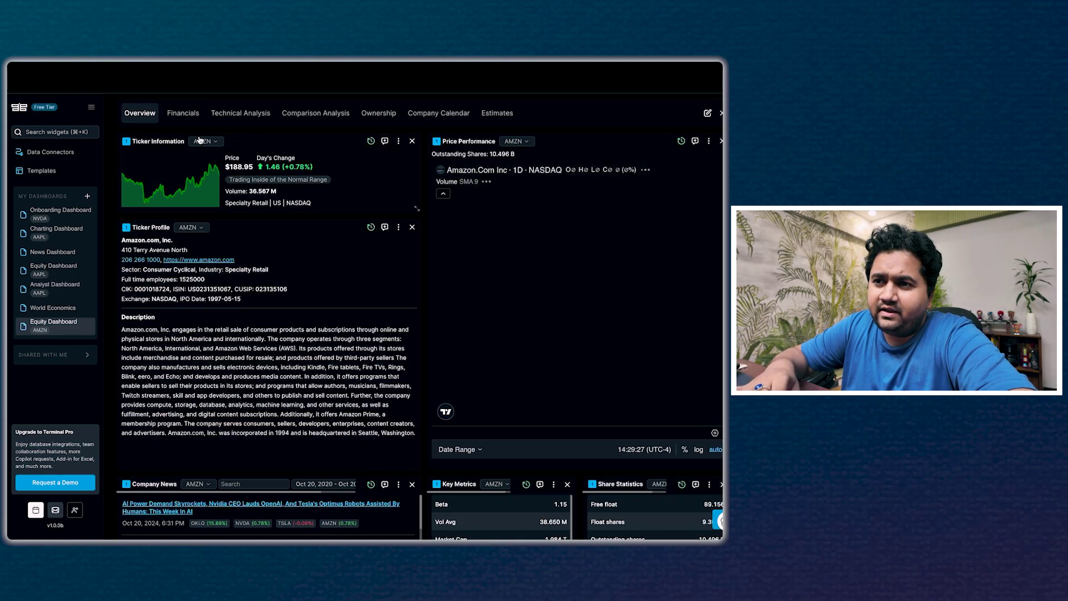
pyautogui.click(202, 142)
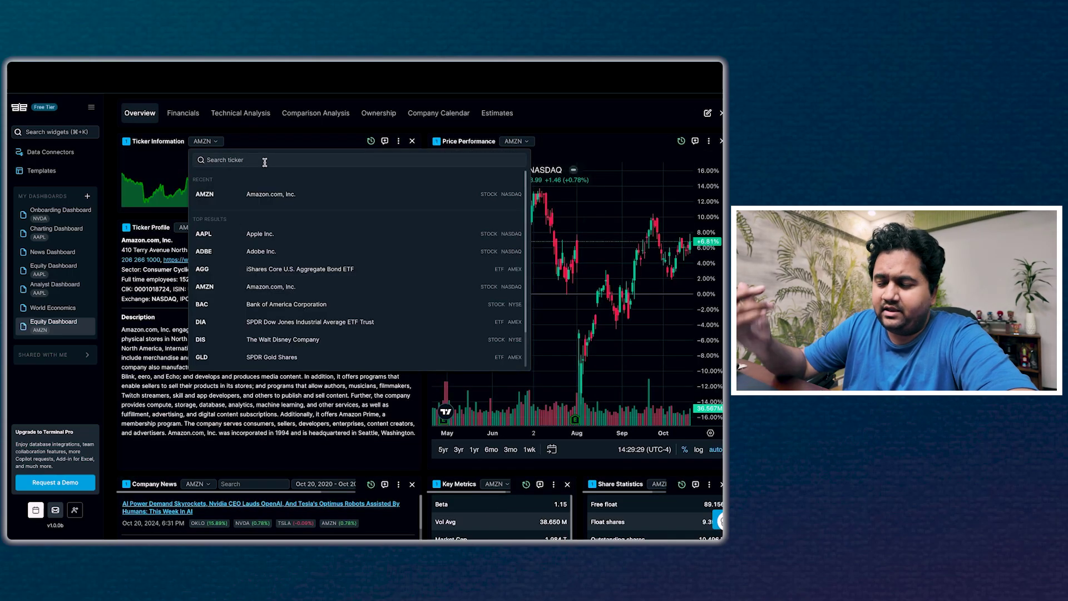
pyautogui.click(265, 161)
pyautogui.write('RELIANCE')
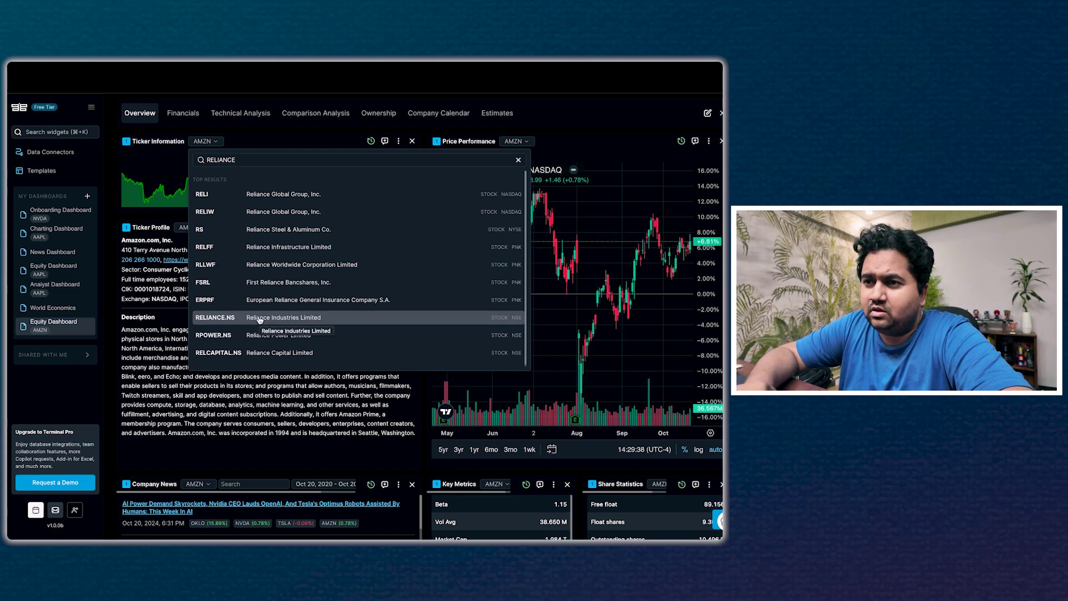
pyautogui.hotkey('ctrl', 'a')
pyautogui.write('SBIN')
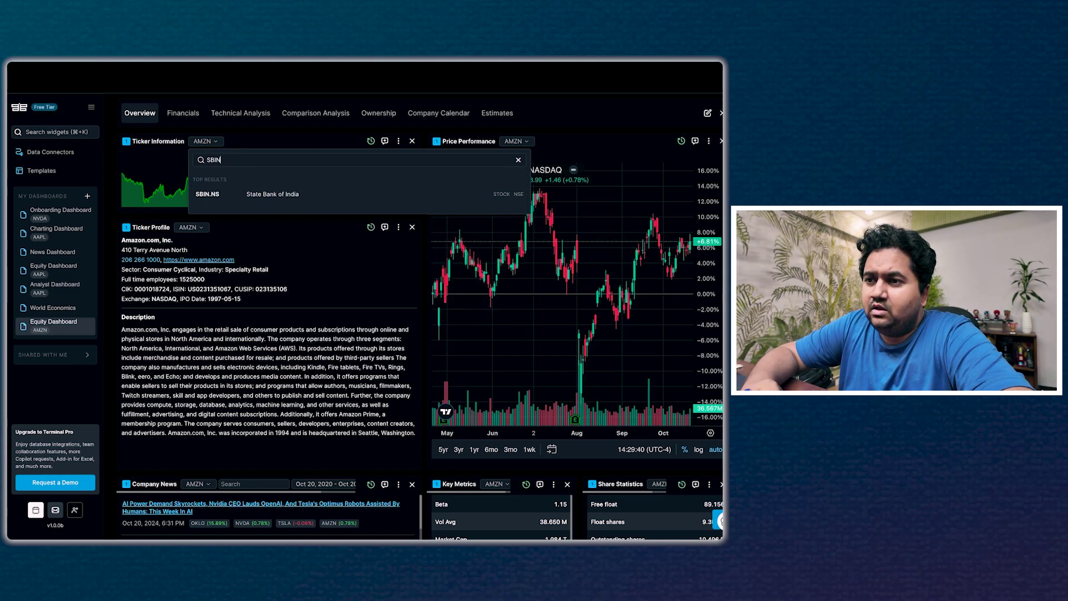
pyautogui.click(273, 199)
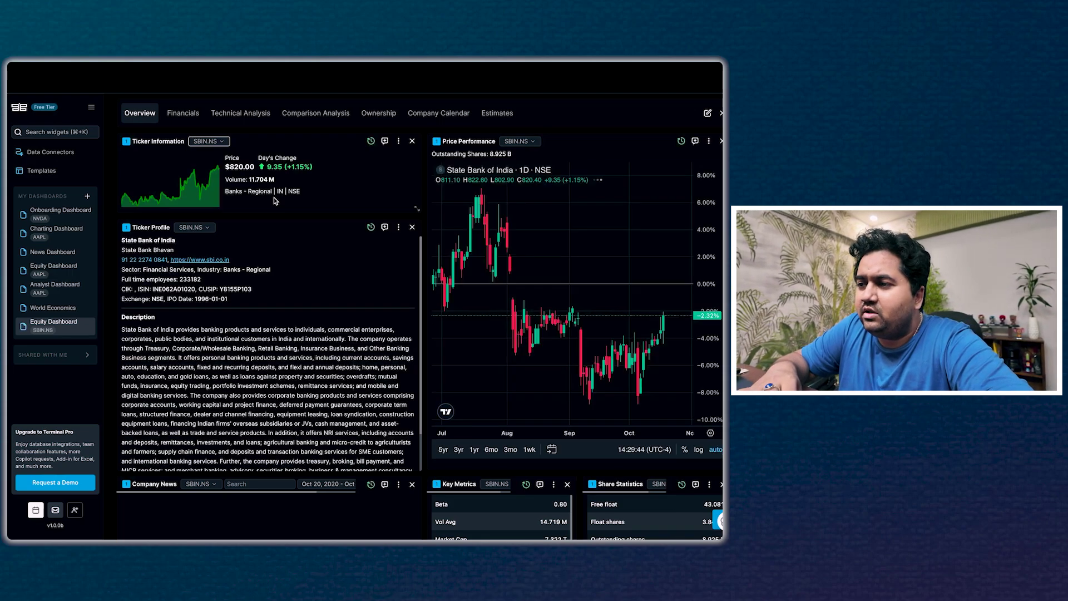
pyautogui.scroll(-2, 433, 227)
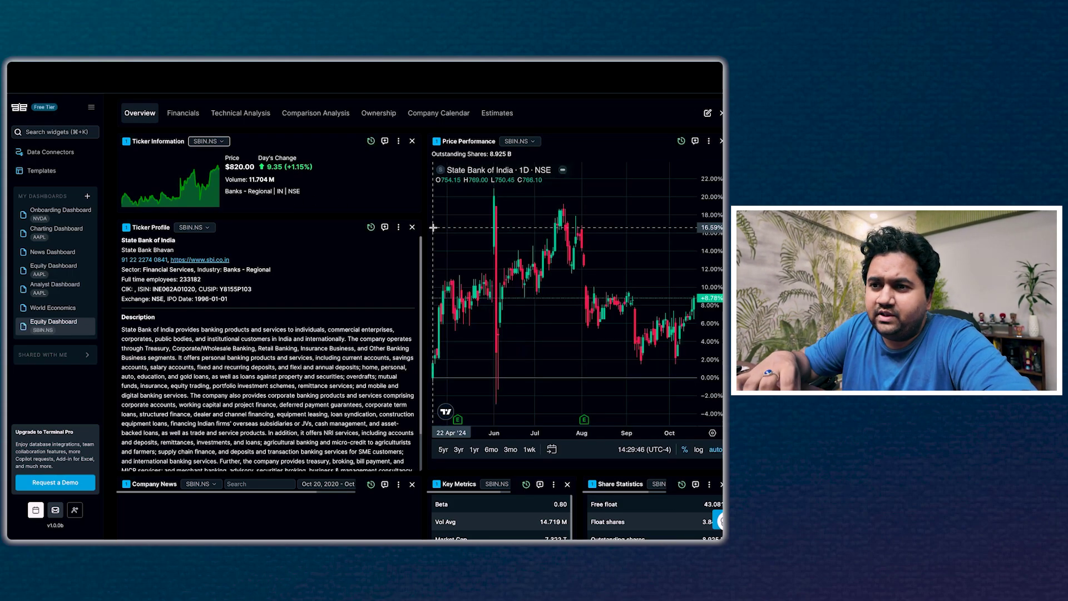
pyautogui.scroll(-2, 181, 276)
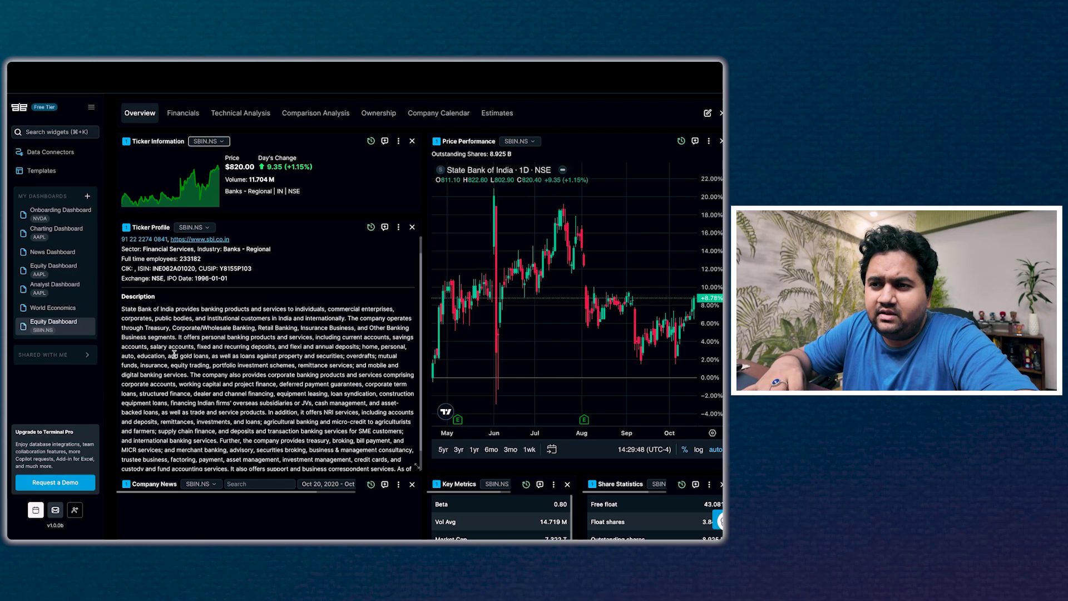
pyautogui.scroll(2, 174, 354)
pyautogui.scroll(-2, 174, 354)
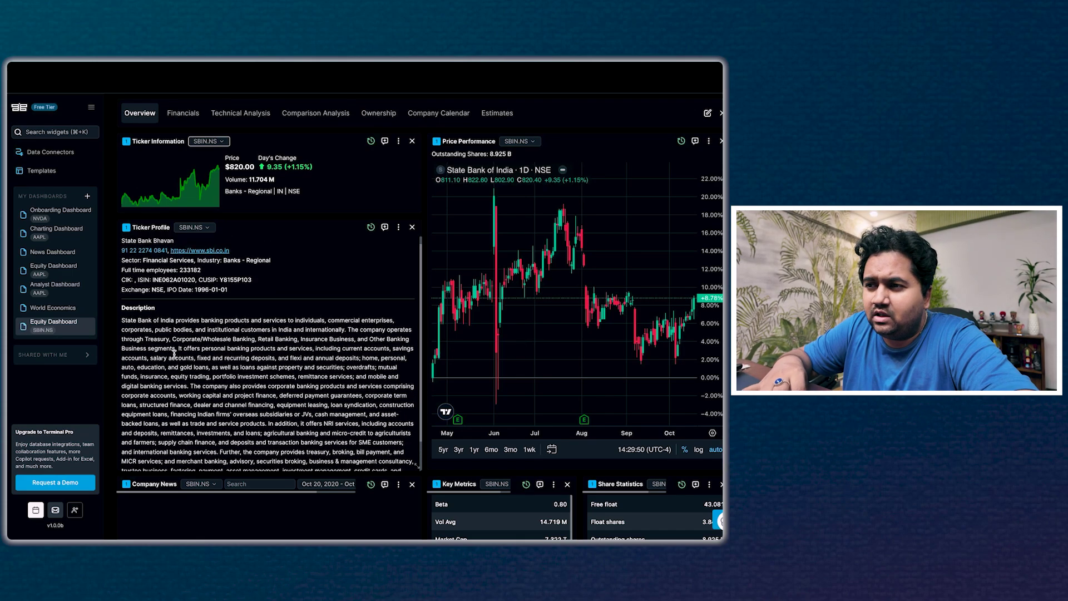
pyautogui.scroll(-2, 174, 356)
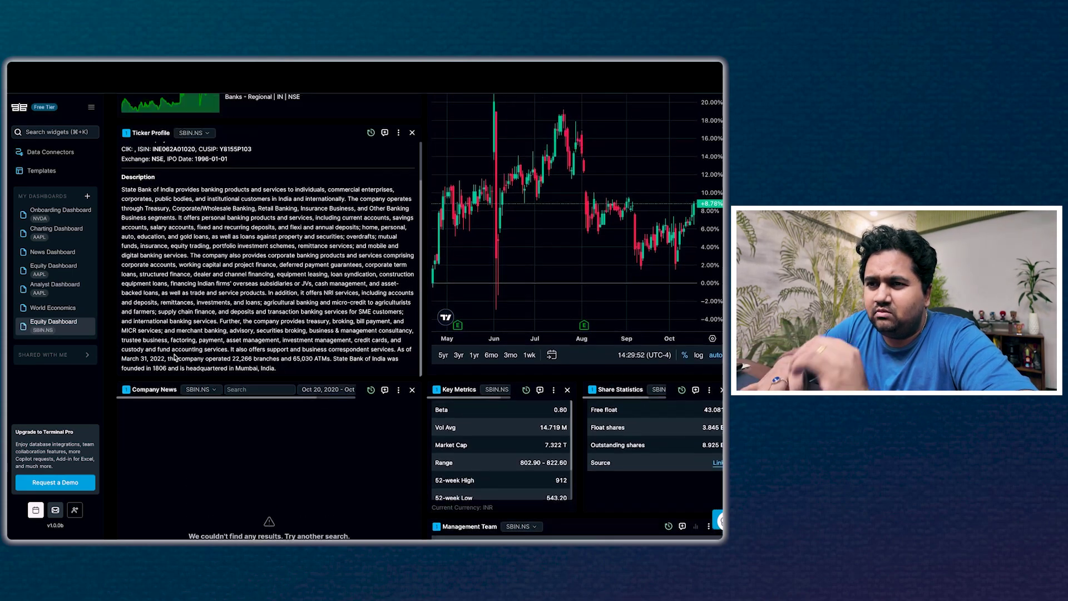
pyautogui.scroll(2, 174, 354)
pyautogui.scroll(-2, 174, 355)
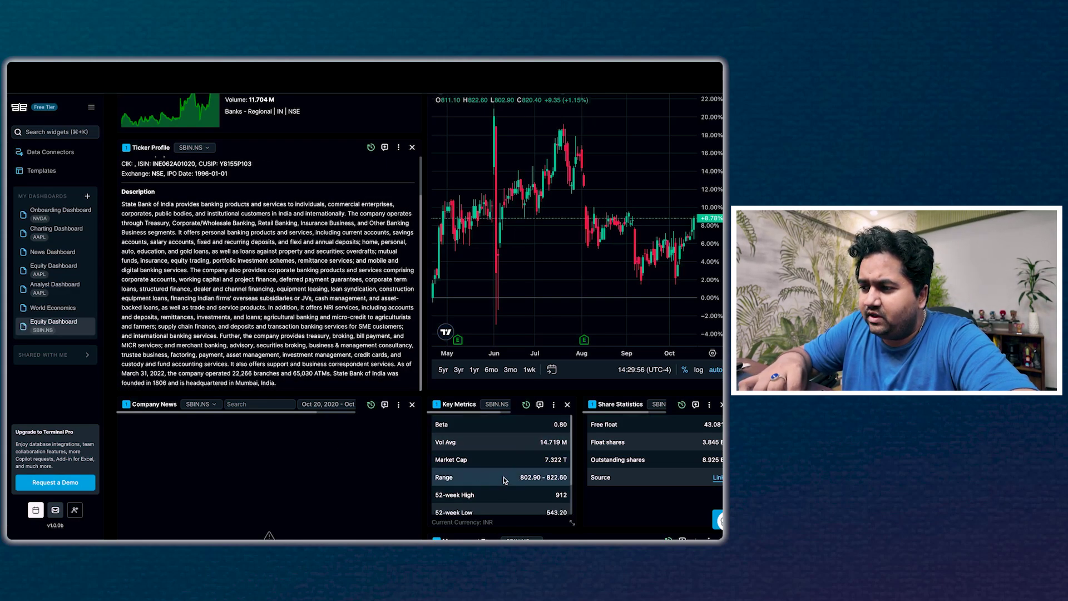
pyautogui.scroll(-2, 505, 480)
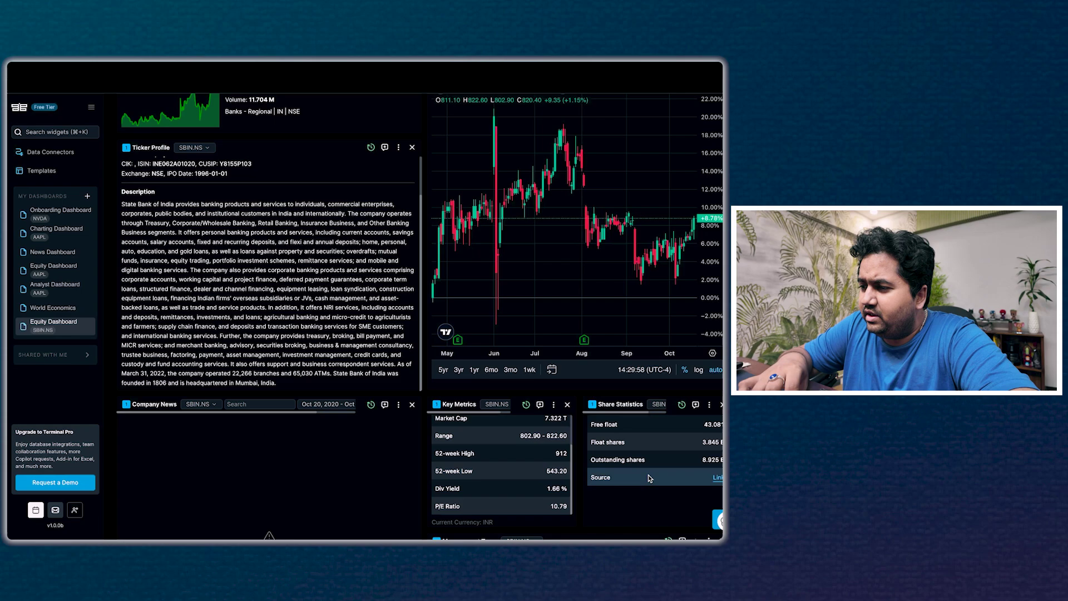
pyautogui.scroll(-4, 566, 469)
pyautogui.scroll(-4, 566, 469)
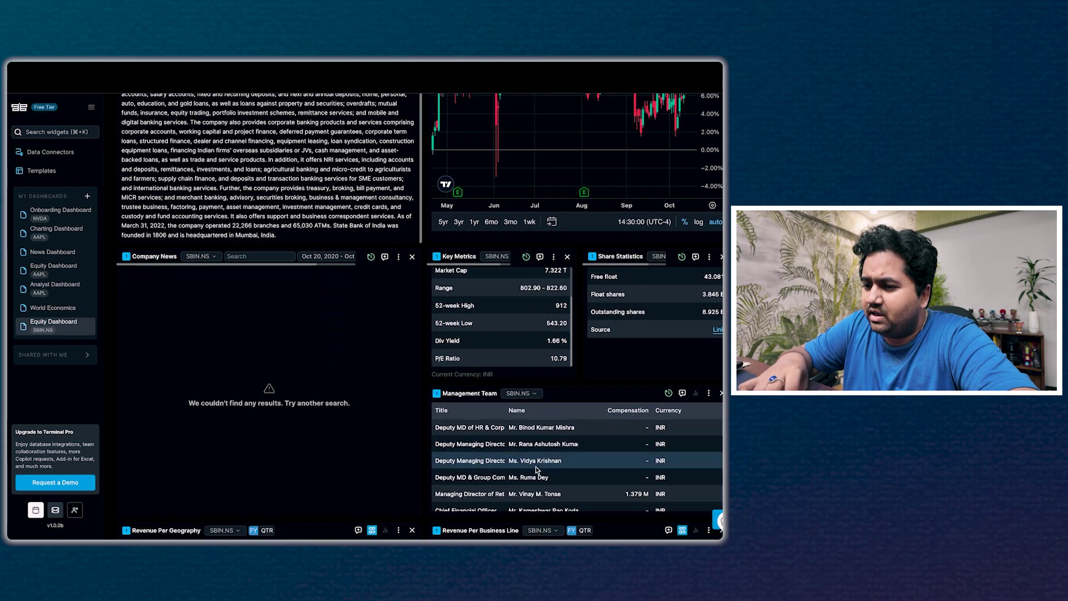
pyautogui.scroll(-2, 338, 466)
pyautogui.scroll(-5, 339, 466)
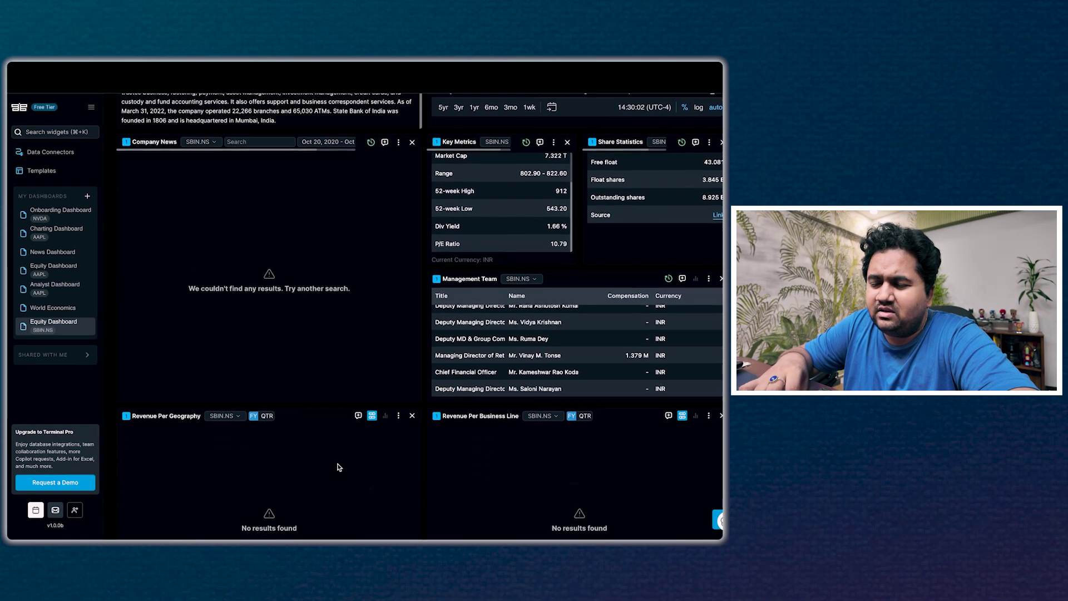
pyautogui.scroll(-5, 338, 466)
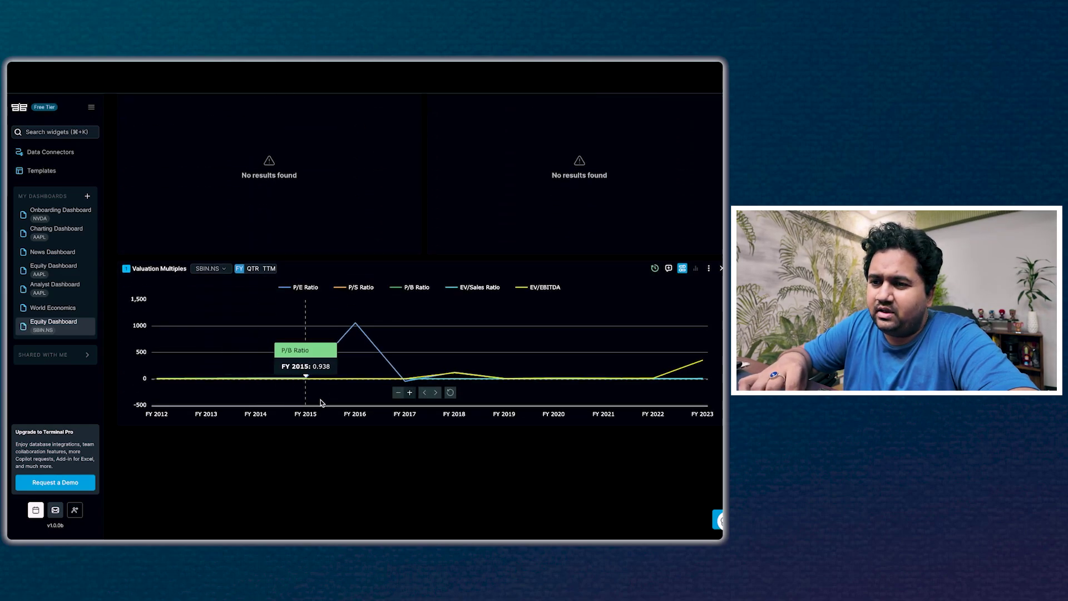
pyautogui.click(252, 269)
pyautogui.click(238, 270)
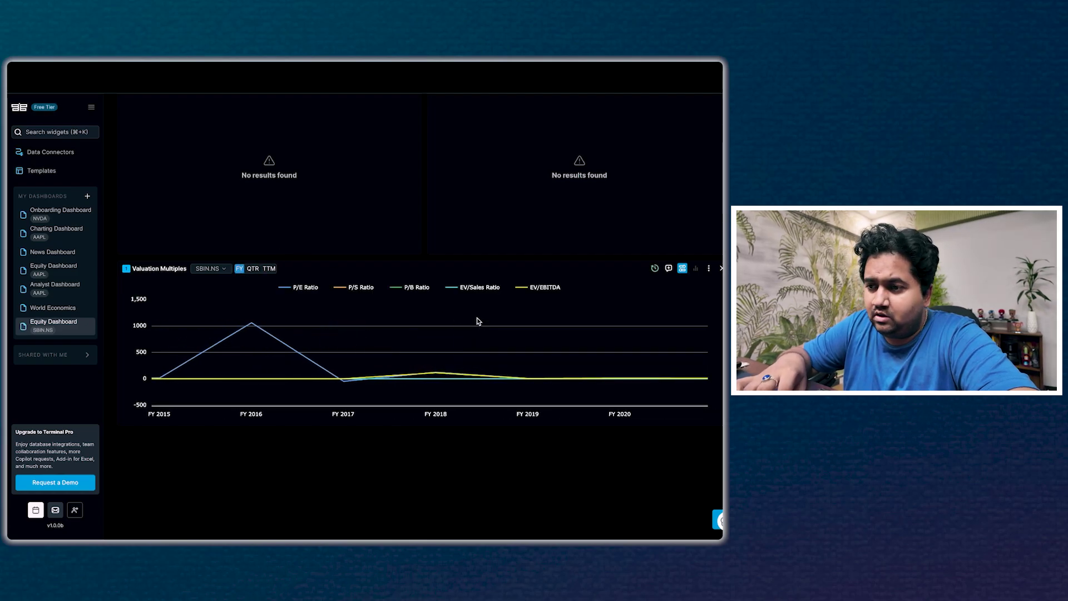
pyautogui.scroll(7, 458, 438)
pyautogui.scroll(5, 458, 439)
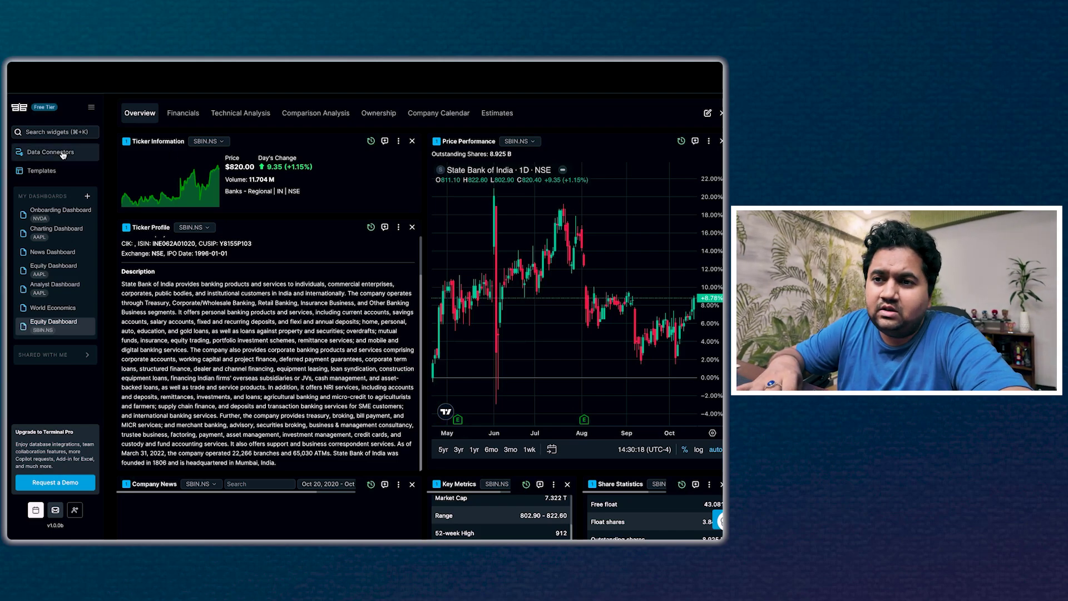
# Review SBIN.NS's income statement, then chart its technical analysis over 5 years
pyautogui.click(182, 113)
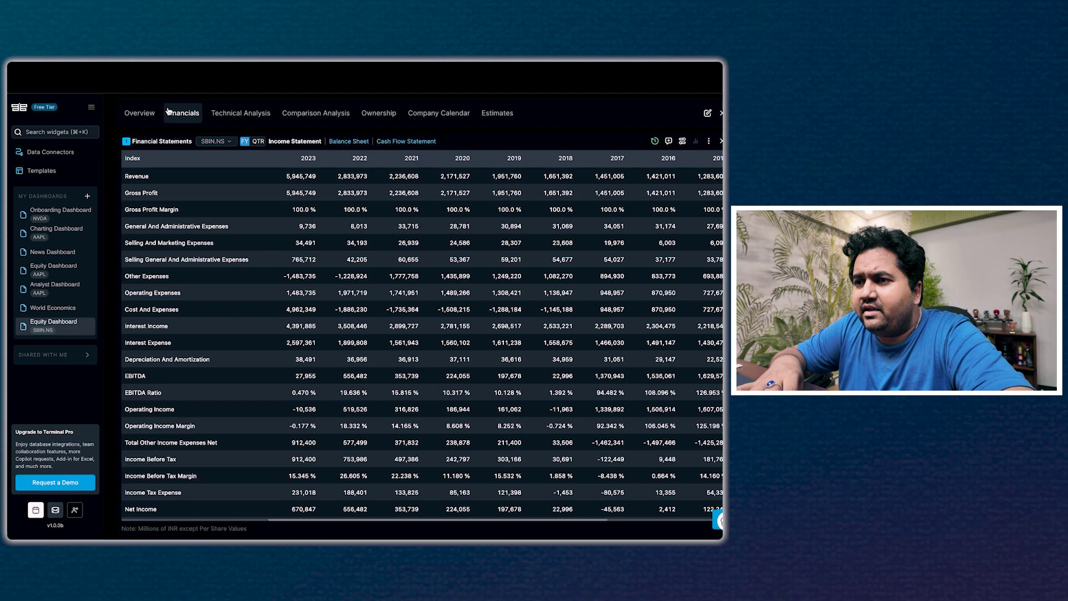
pyautogui.moveTo(278, 244)
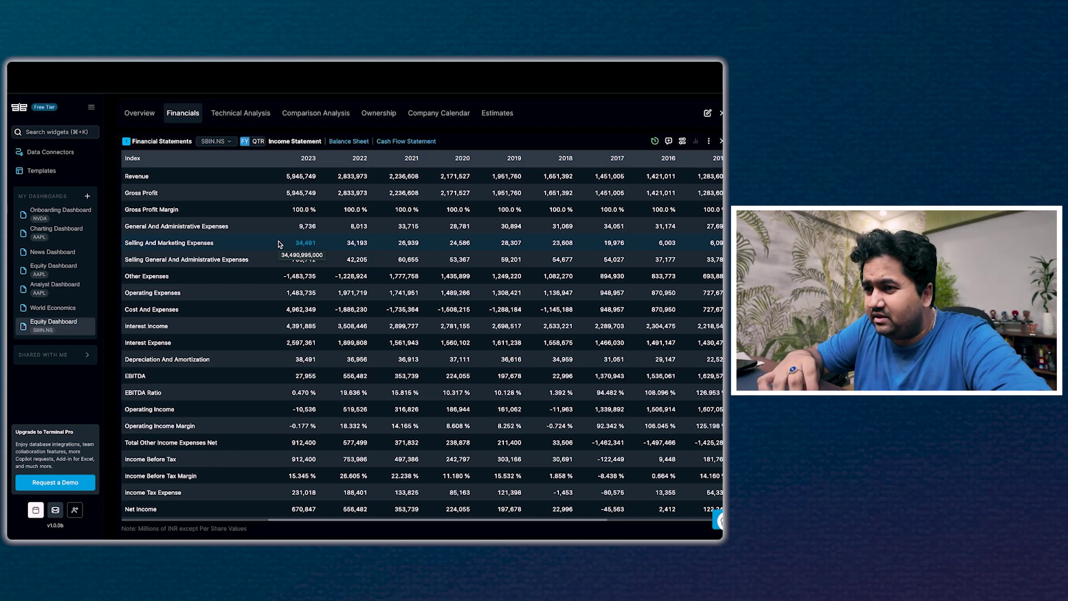
pyautogui.scroll(-3, 278, 243)
pyautogui.scroll(3, 278, 244)
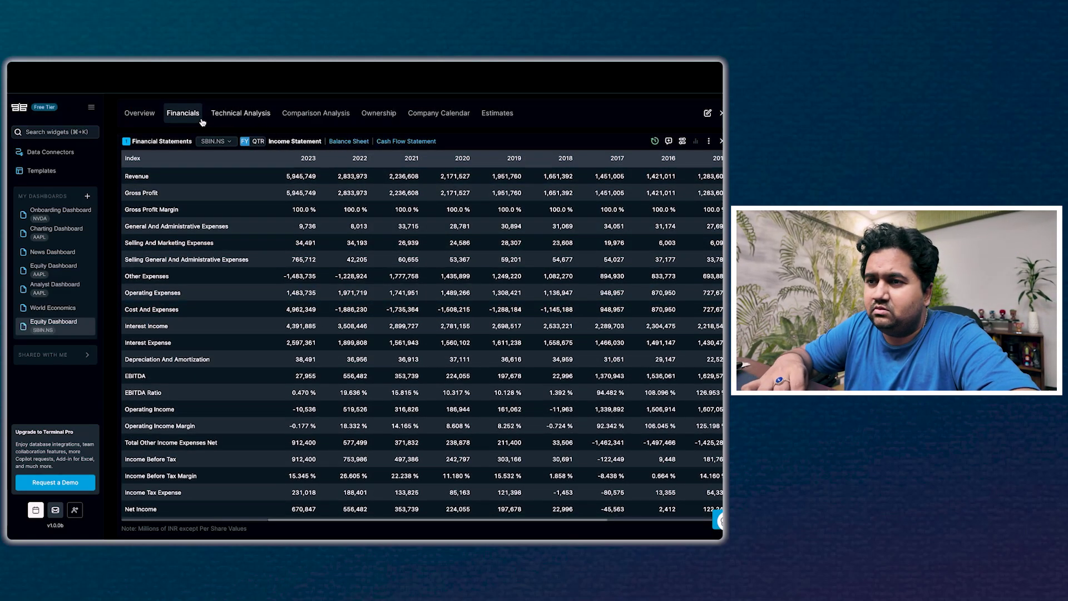
pyautogui.click(226, 113)
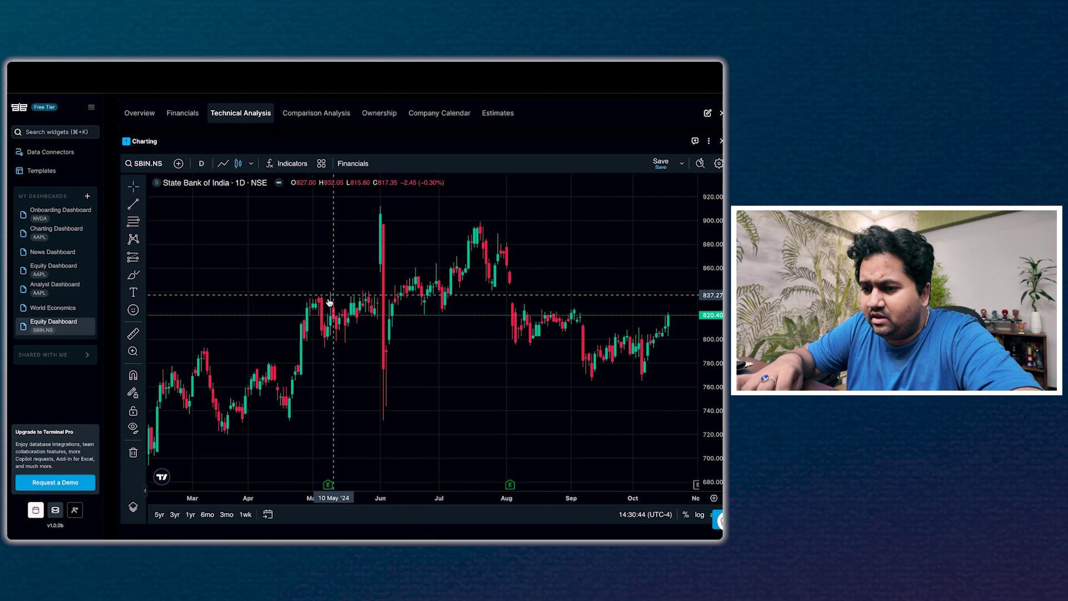
pyautogui.click(160, 514)
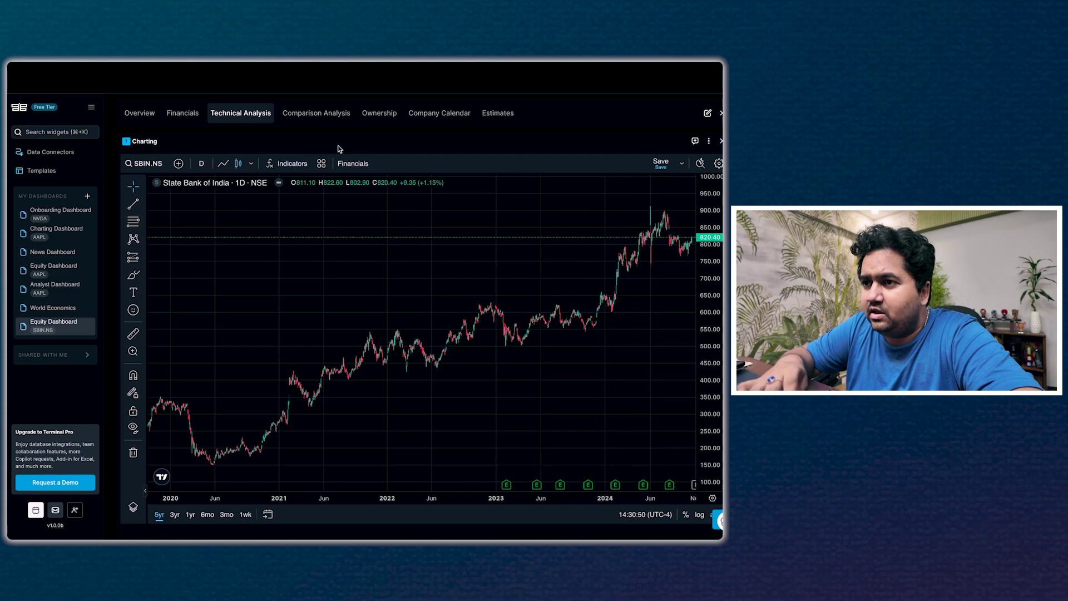
# Open Comparison Analysis and add ICICIBANK.NS as a second ticker alongside SBIN.NS
pyautogui.click(317, 114)
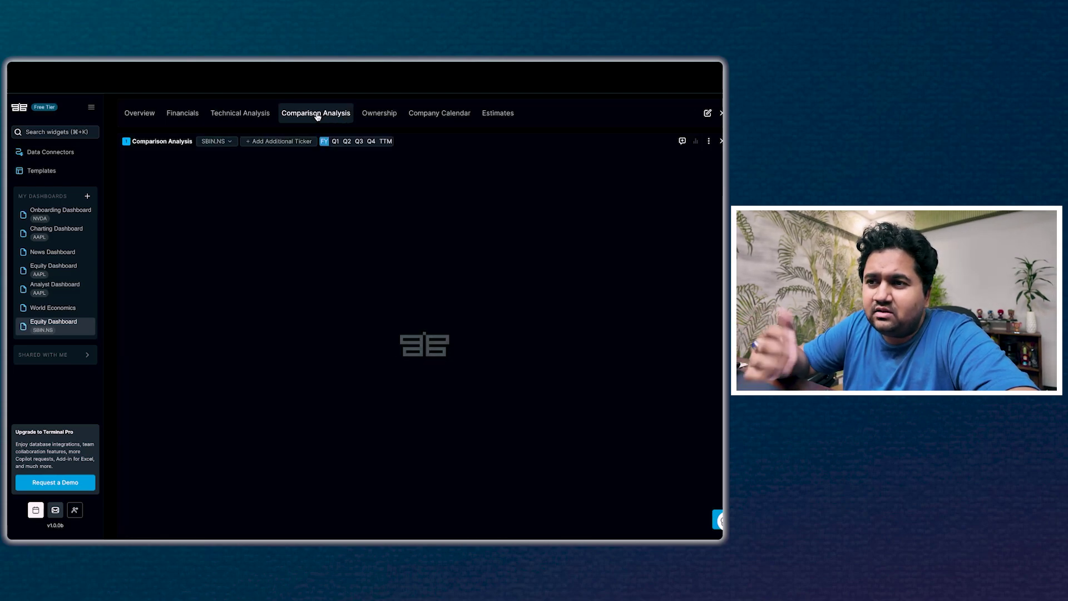
pyautogui.click(273, 142)
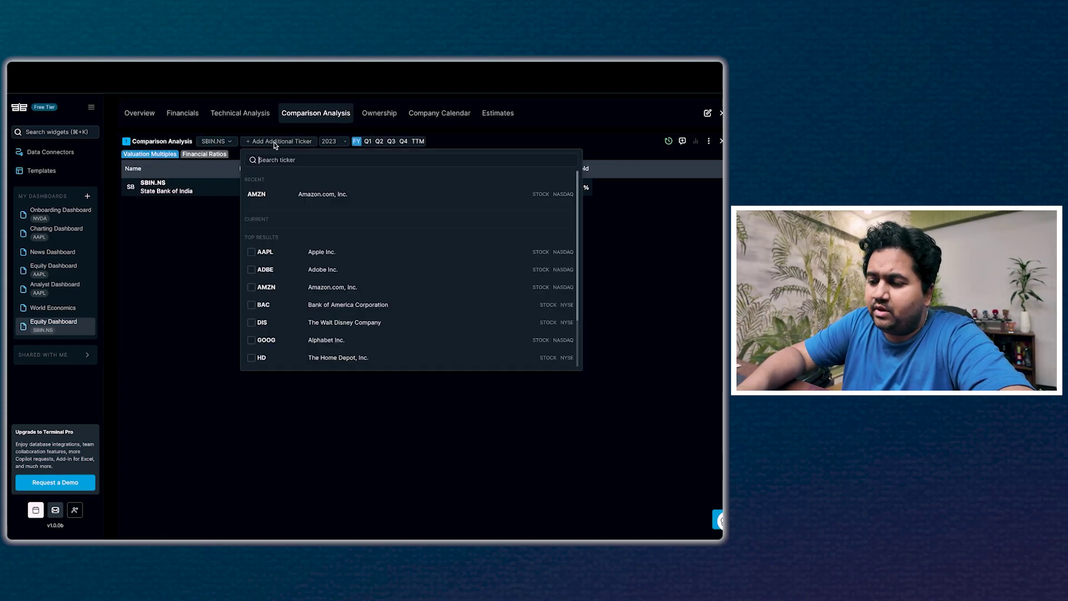
pyautogui.write('ICICI')
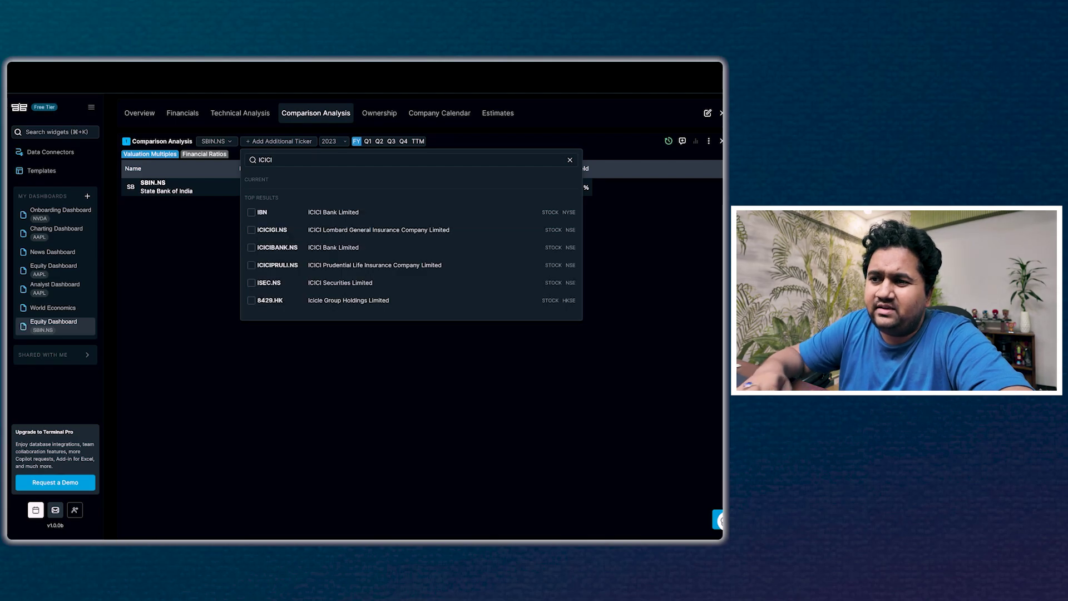
pyautogui.click(251, 248)
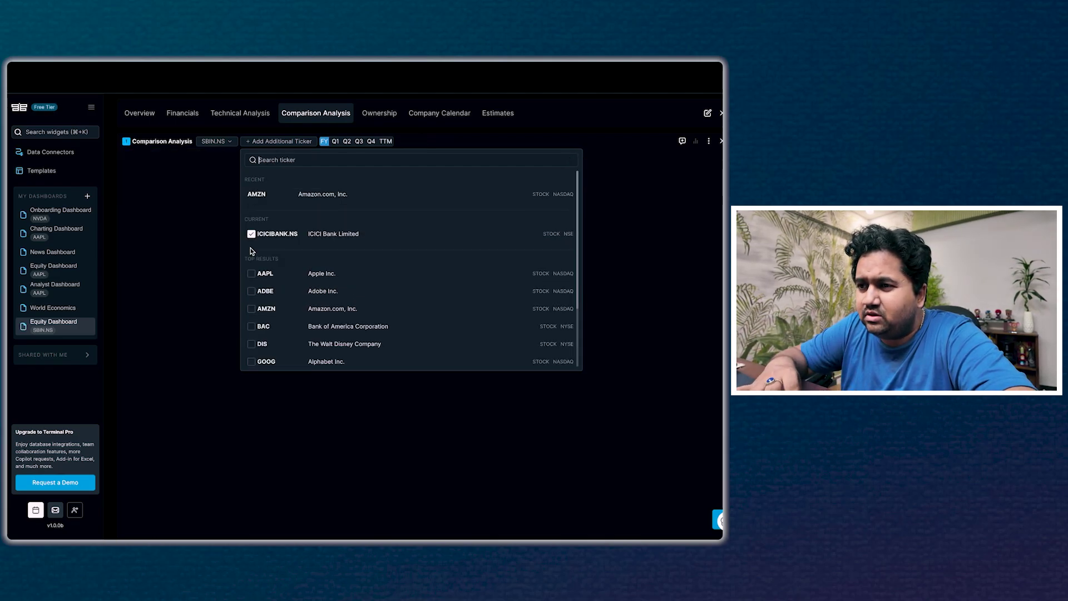
pyautogui.press('Escape')
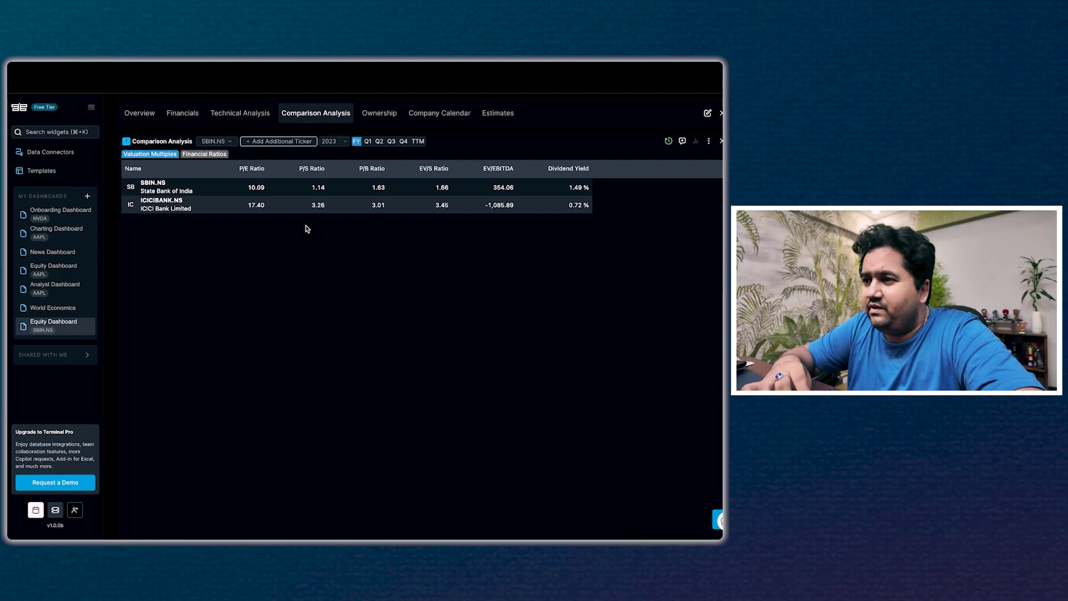
# Show the two banks' Financial Ratios under Efficiency > Profitability
pyautogui.click(682, 142)
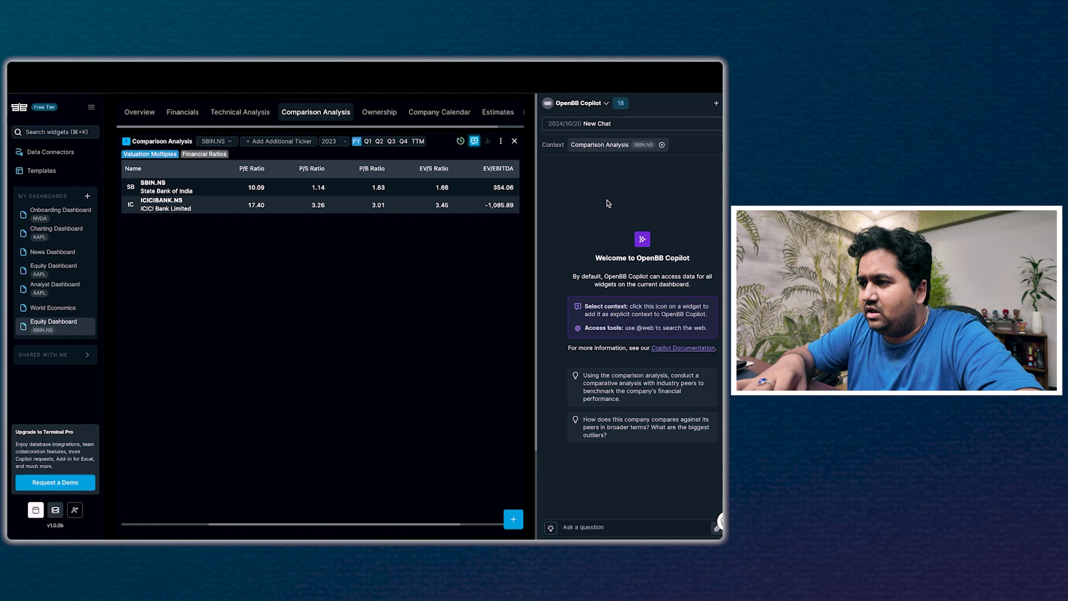
pyautogui.click(474, 140)
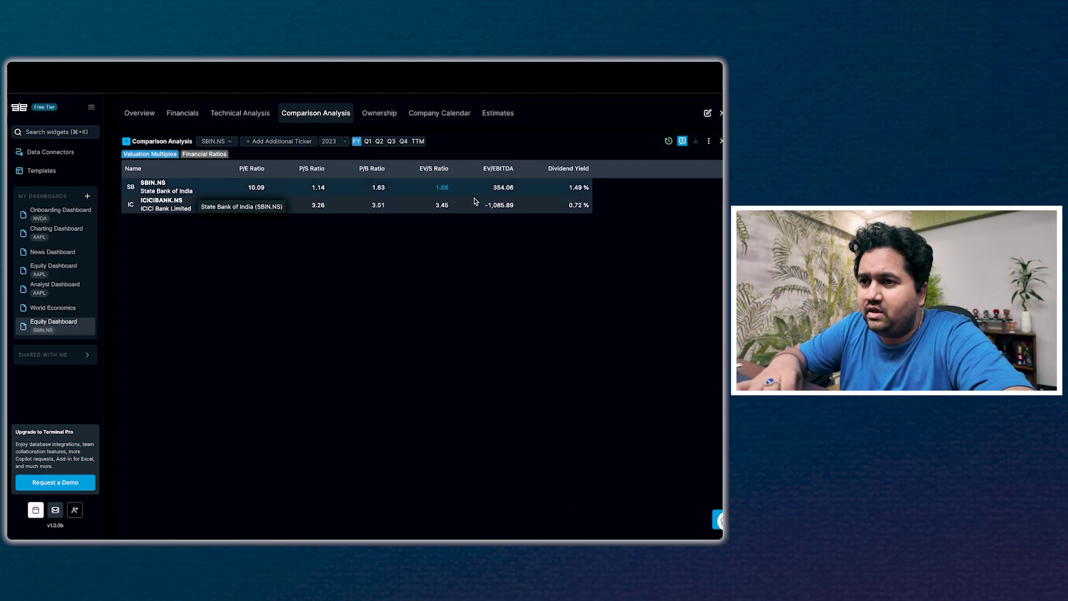
pyautogui.click(196, 155)
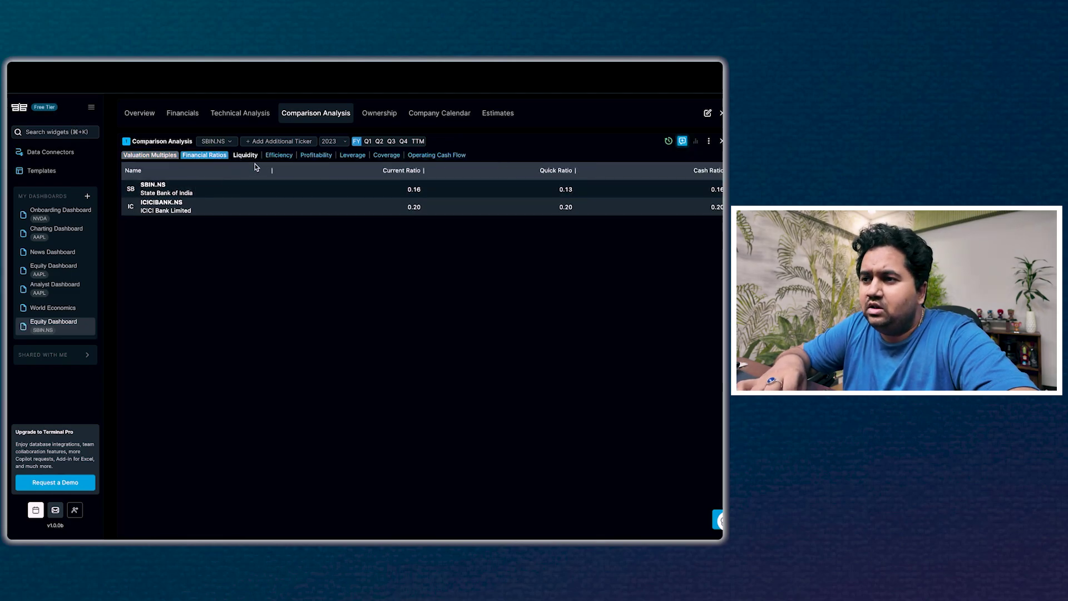
pyautogui.click(271, 156)
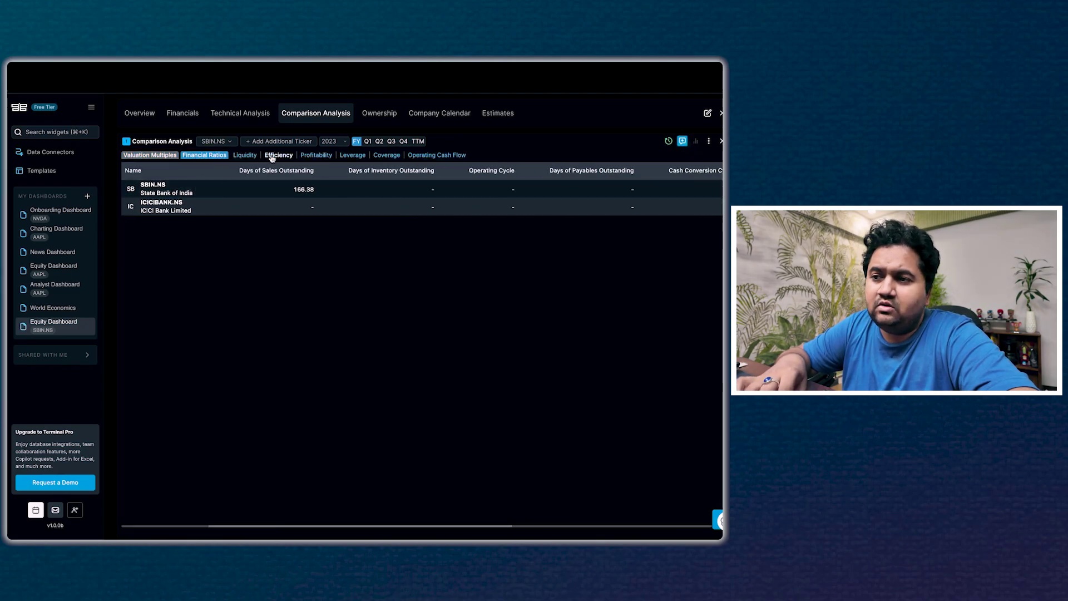
pyautogui.click(321, 158)
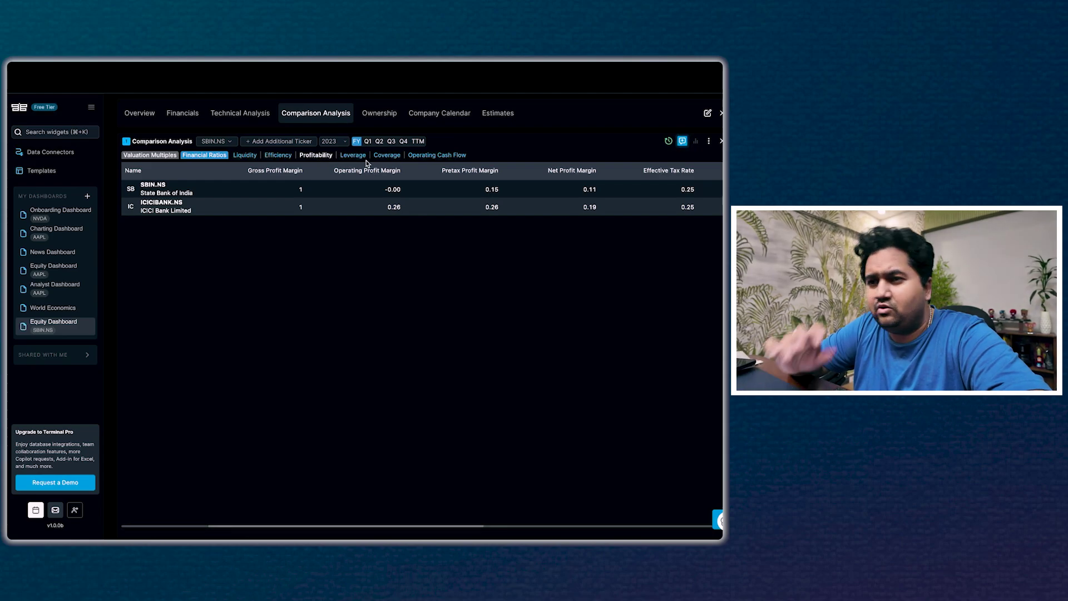
# Check SBIN.NS ownership data and its period list, then view its Company Calendar
pyautogui.click(381, 116)
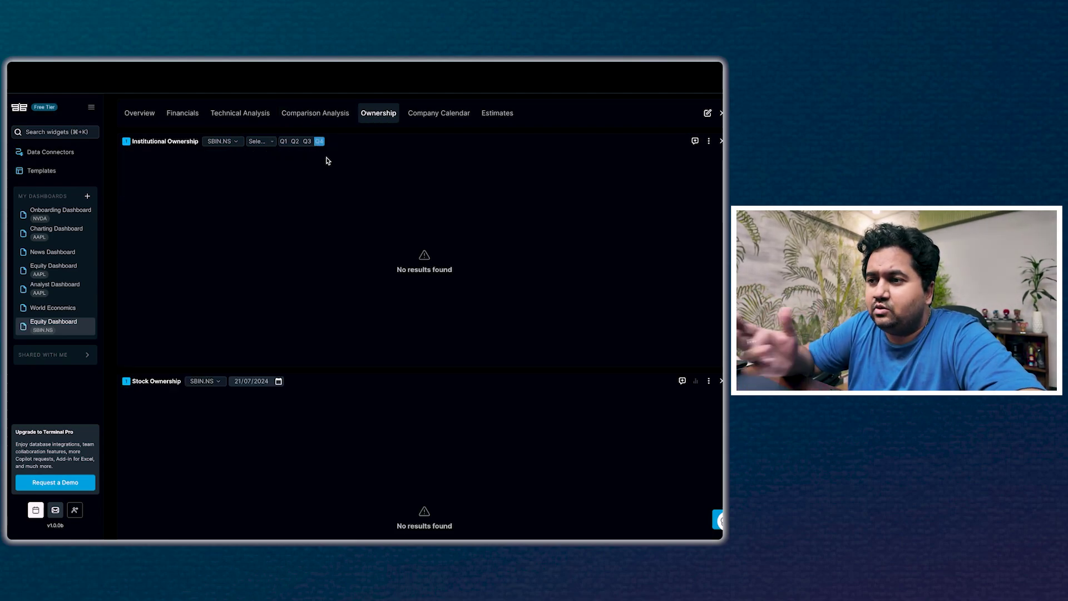
pyautogui.scroll(-4, 253, 291)
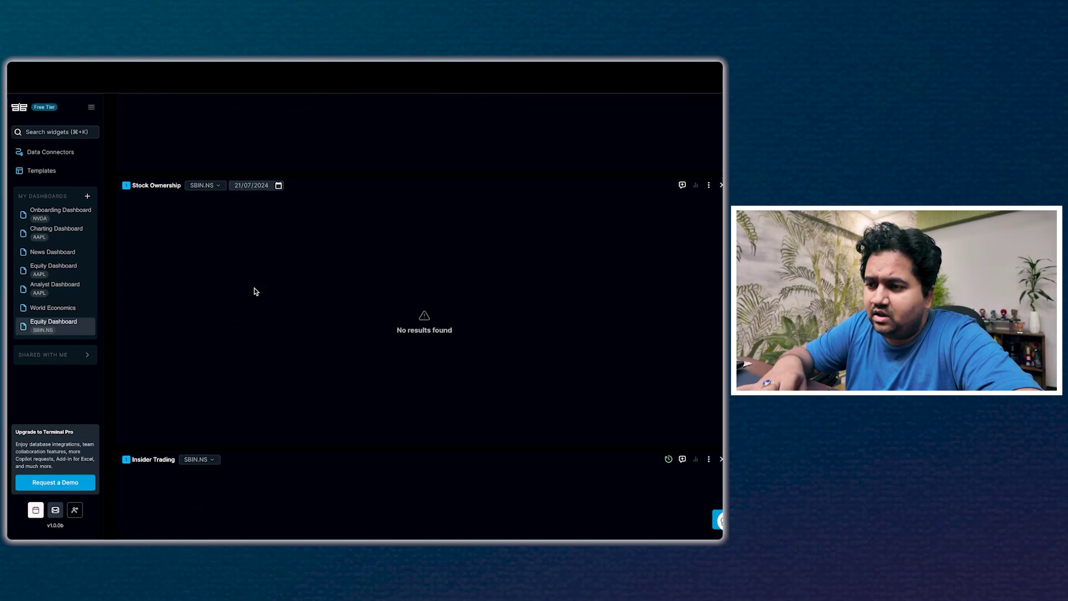
pyautogui.scroll(4, 255, 291)
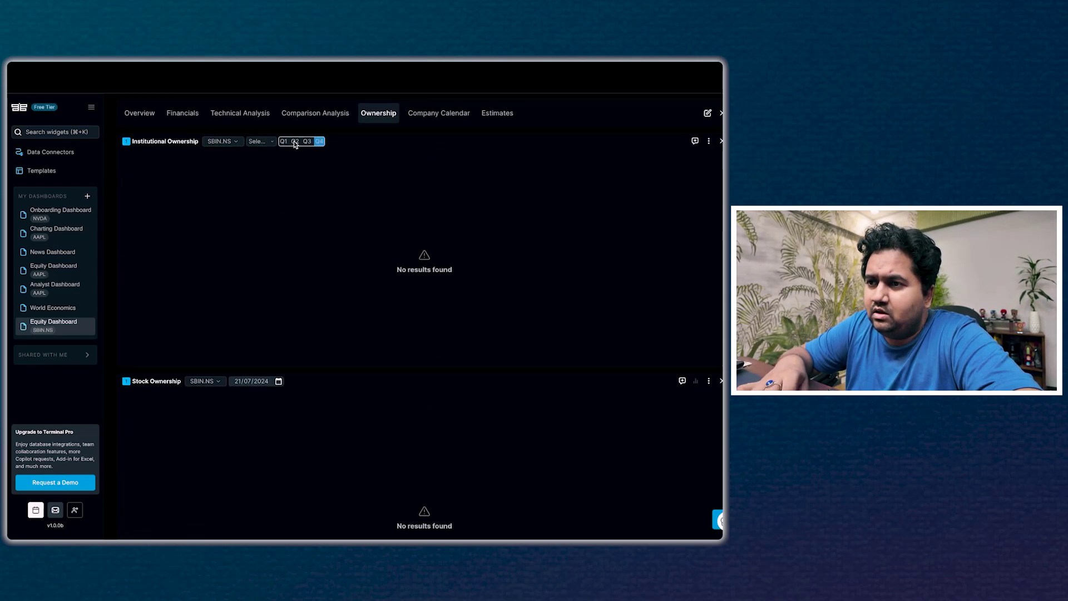
pyautogui.click(271, 143)
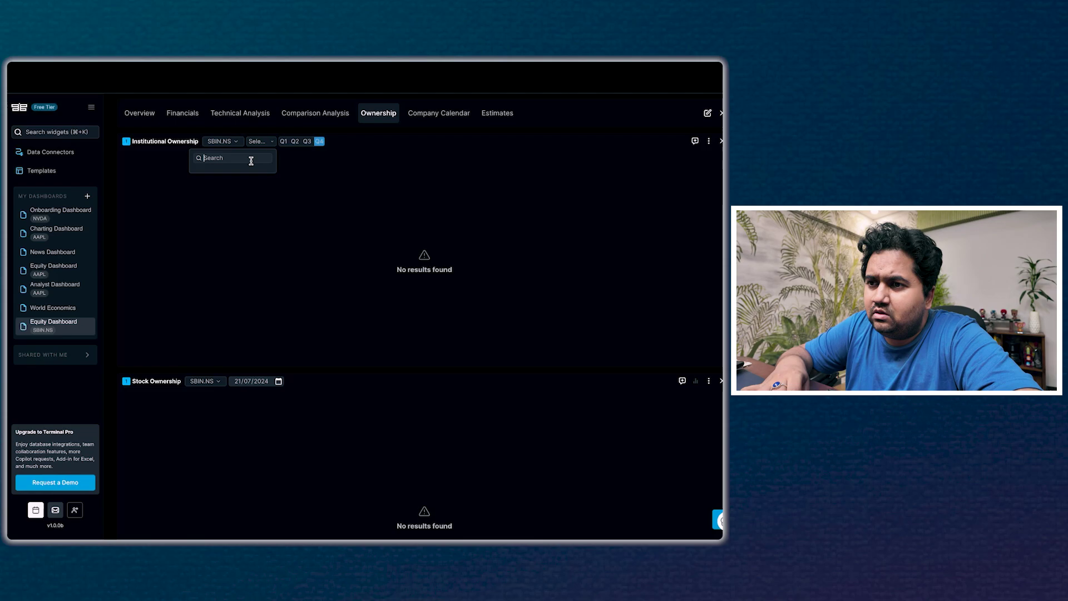
pyautogui.press('Escape')
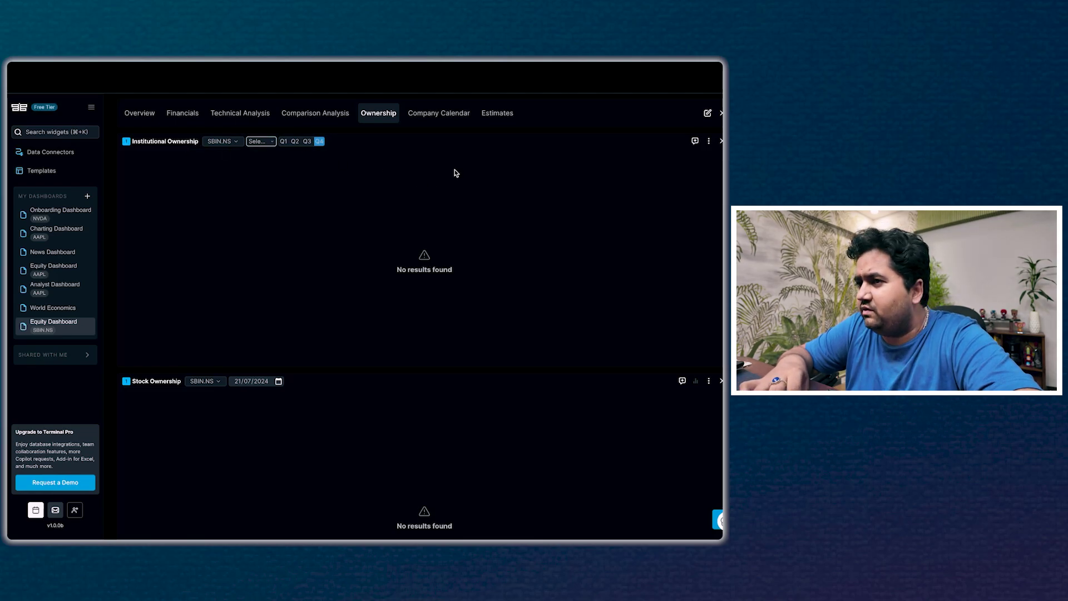
pyautogui.click(451, 116)
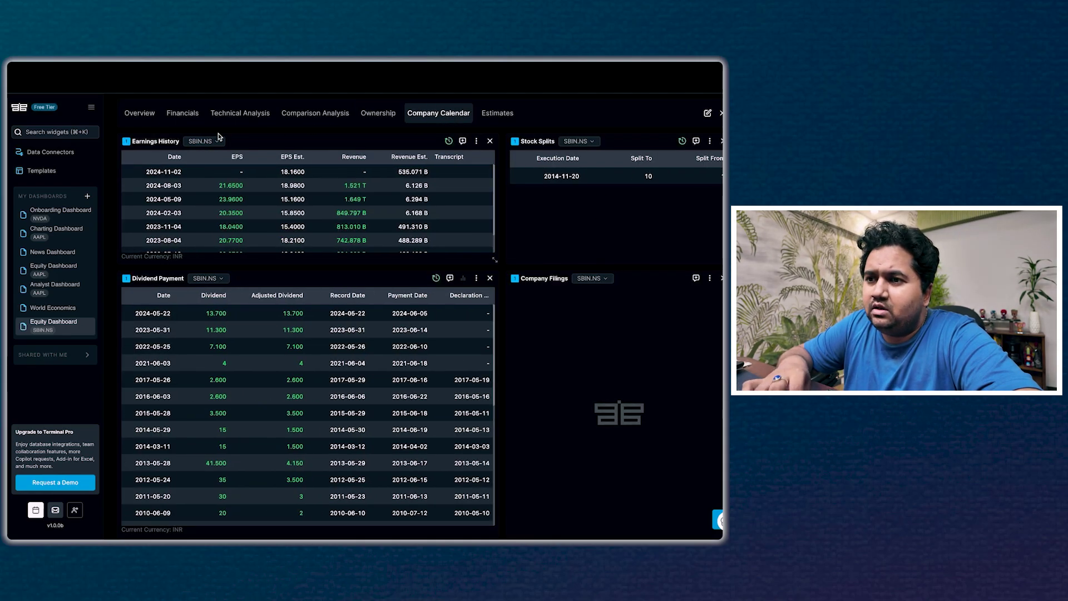
# Switch the dashboard from SBIN.NS to AMZN and view Amazon's ownership data
pyautogui.click(139, 114)
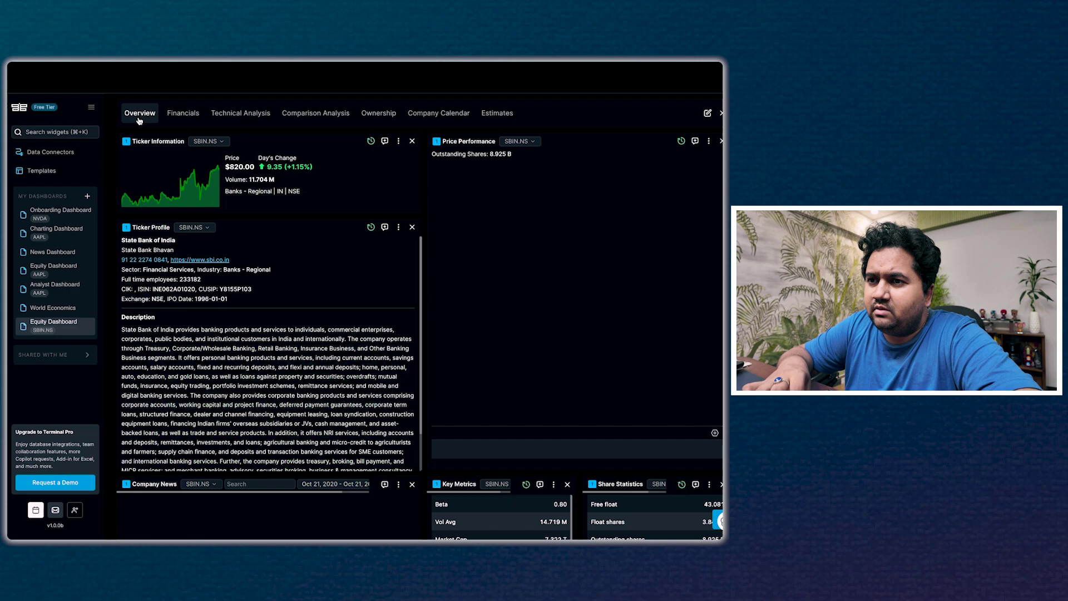
pyautogui.click(220, 143)
pyautogui.click(265, 212)
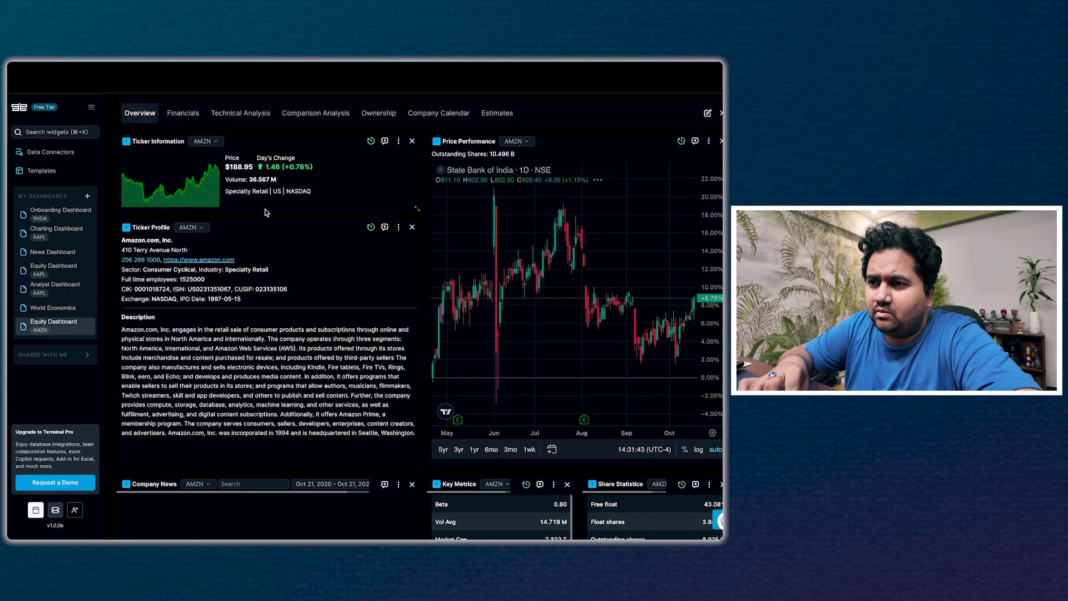
pyautogui.click(390, 116)
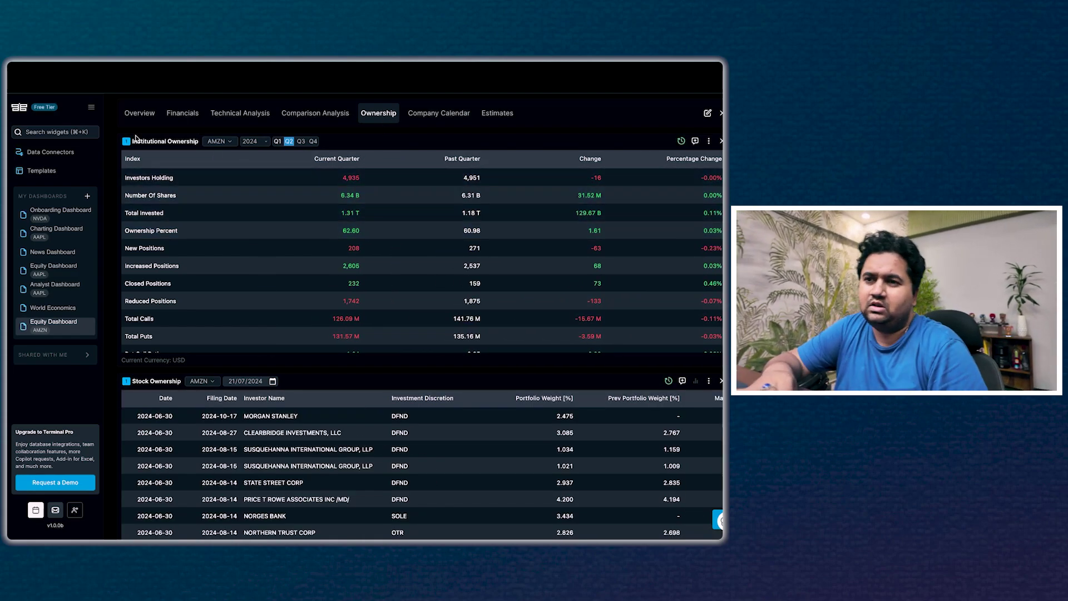
# Return to AMZN's Overview and scroll through its revenue charts
pyautogui.click(139, 113)
pyautogui.scroll(-4, 214, 299)
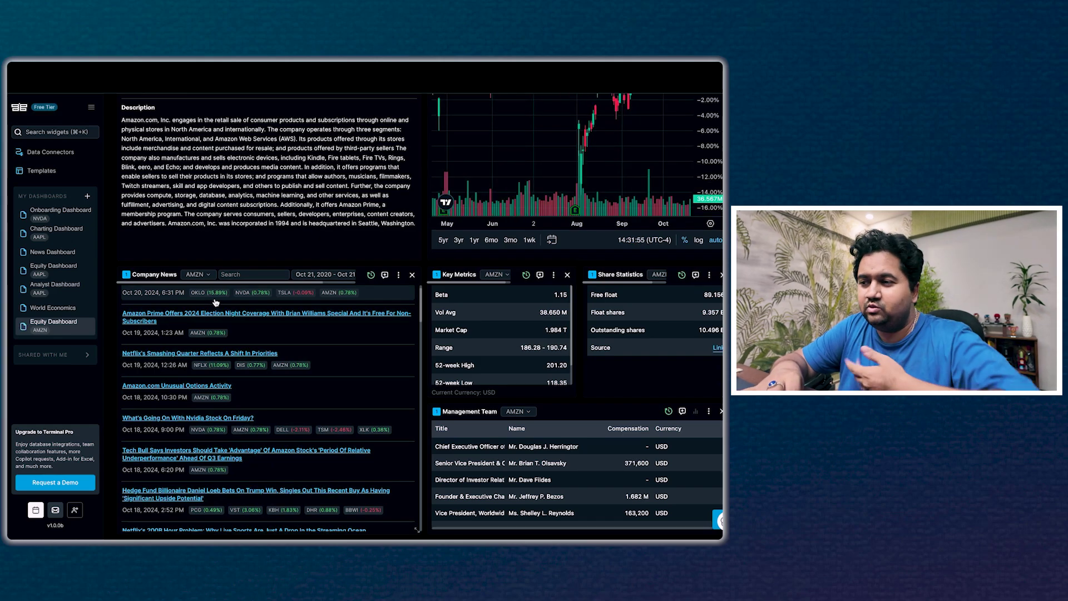
pyautogui.scroll(-4, 216, 302)
pyautogui.scroll(-5, 396, 376)
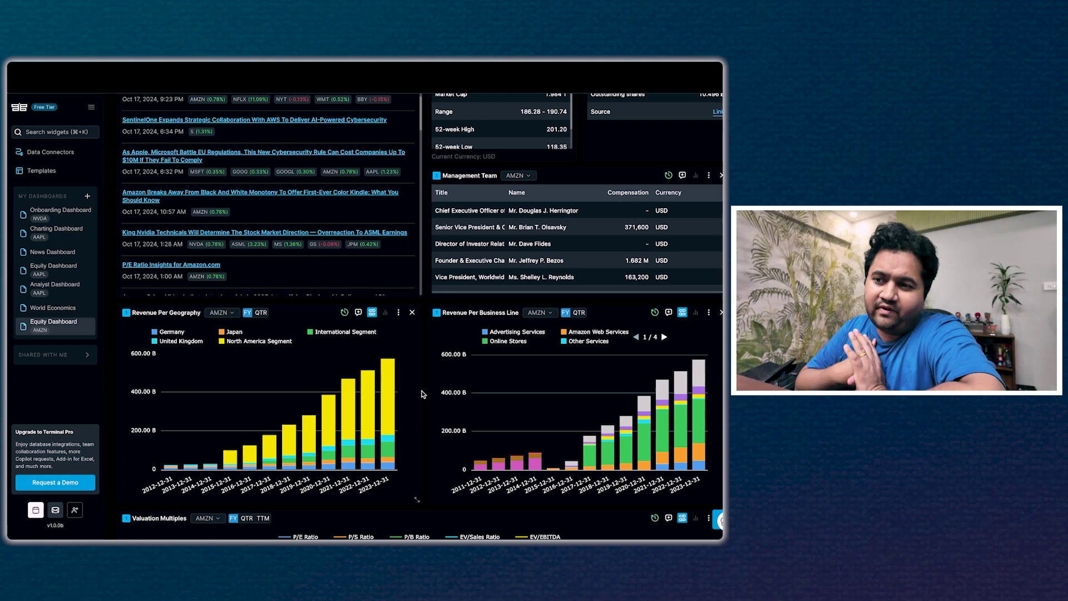
pyautogui.scroll(-5, 420, 393)
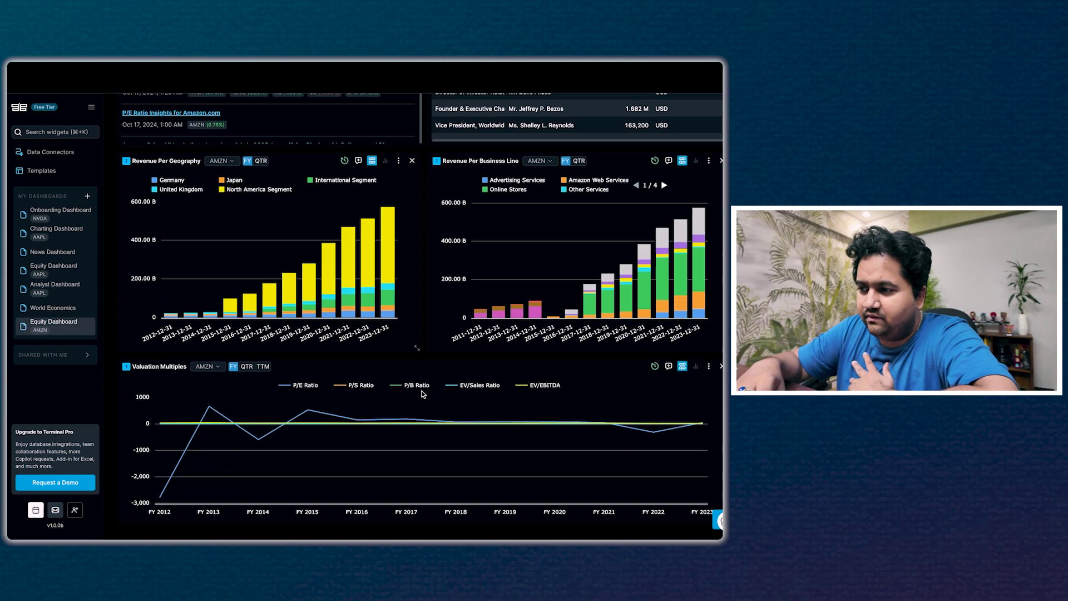
pyautogui.scroll(3, 420, 394)
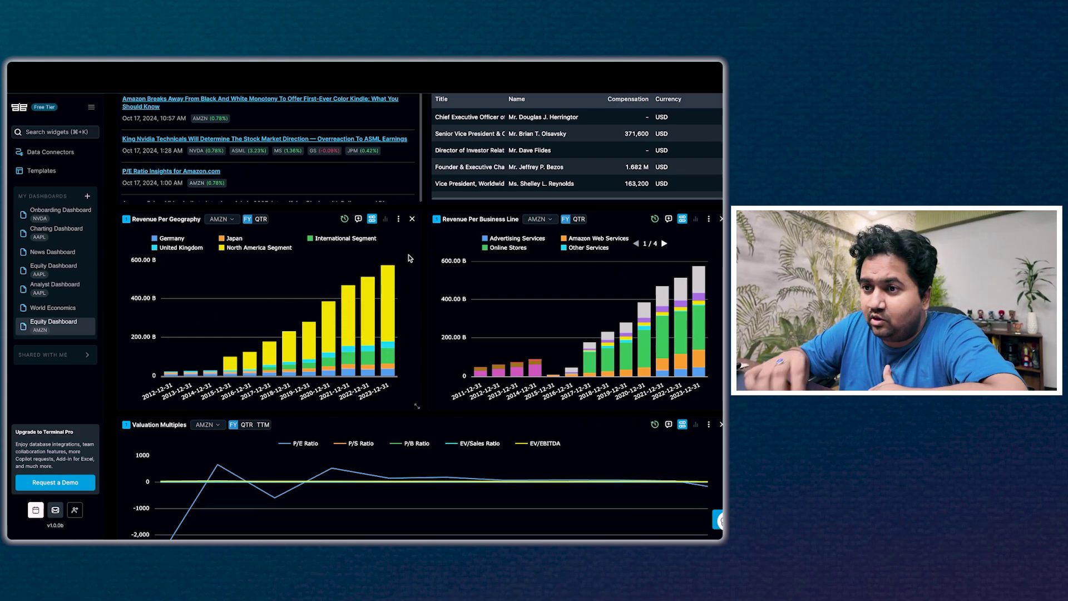
pyautogui.scroll(10, 409, 258)
# Browse Amazon's Ownership, Company Calendar and Estimates tabs, then return to the AMZN Overview
pyautogui.click(379, 115)
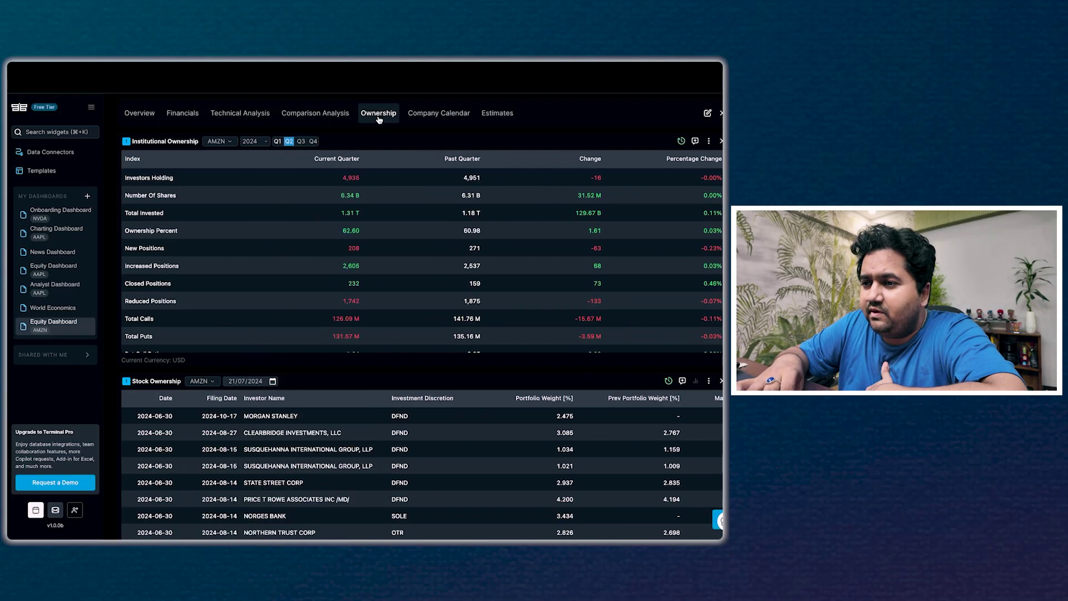
pyautogui.click(446, 113)
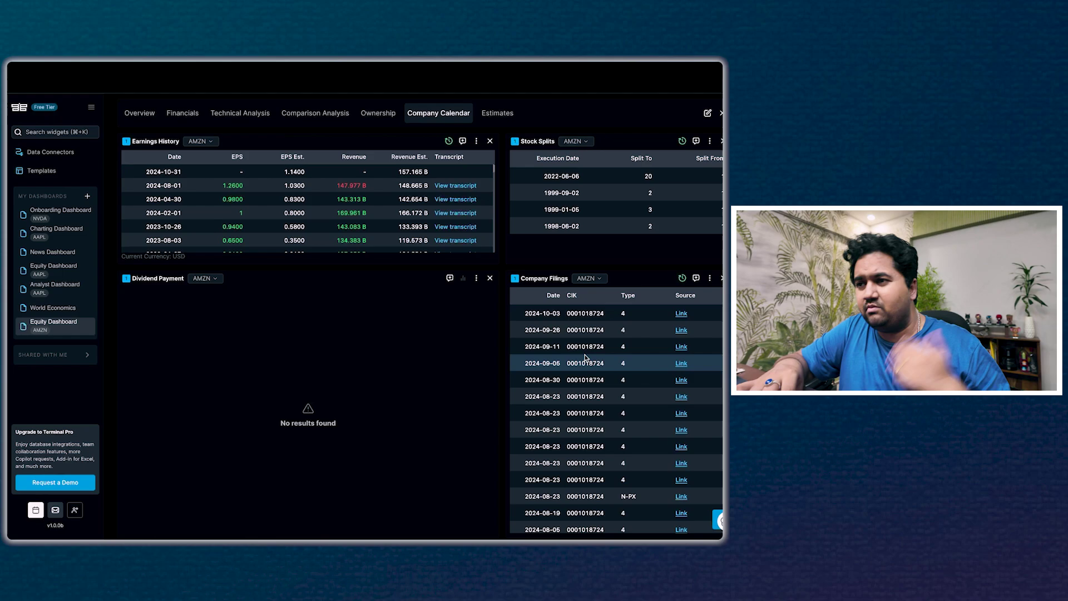
pyautogui.click(504, 113)
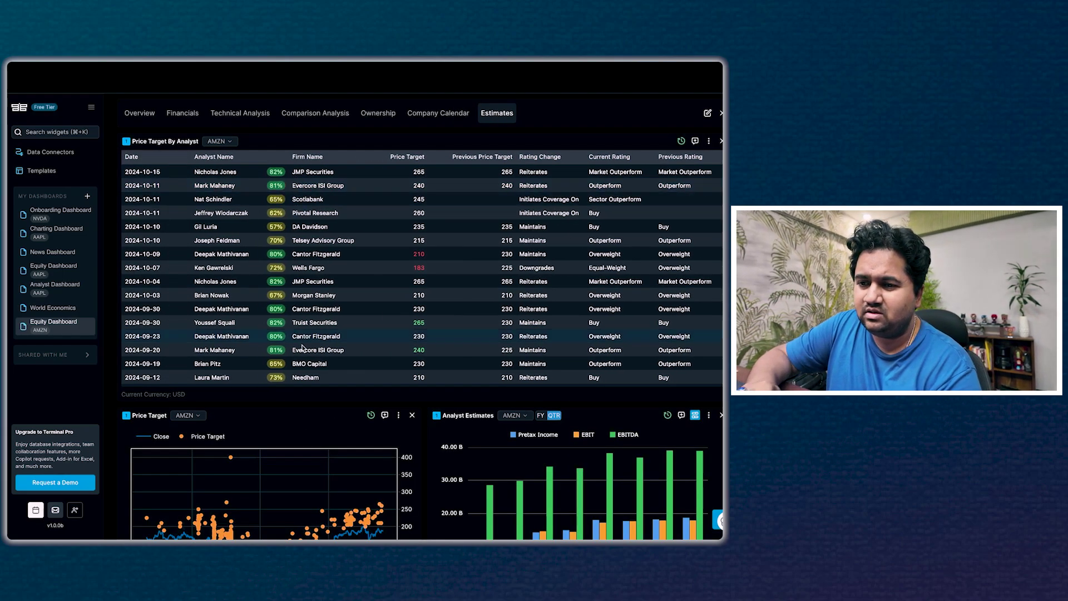
pyautogui.scroll(-3, 301, 412)
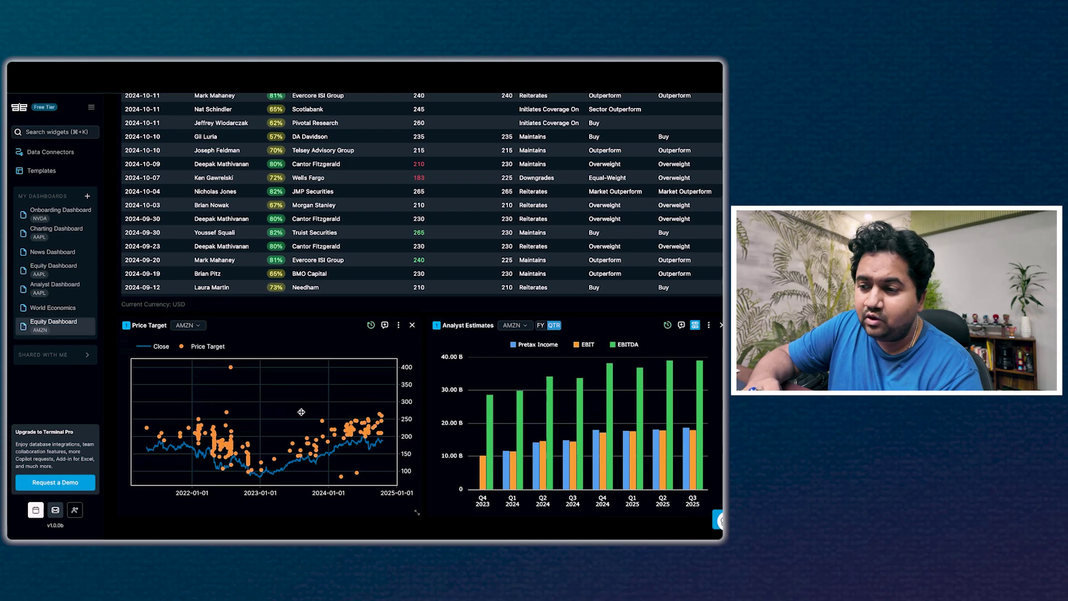
pyautogui.scroll(-1, 301, 412)
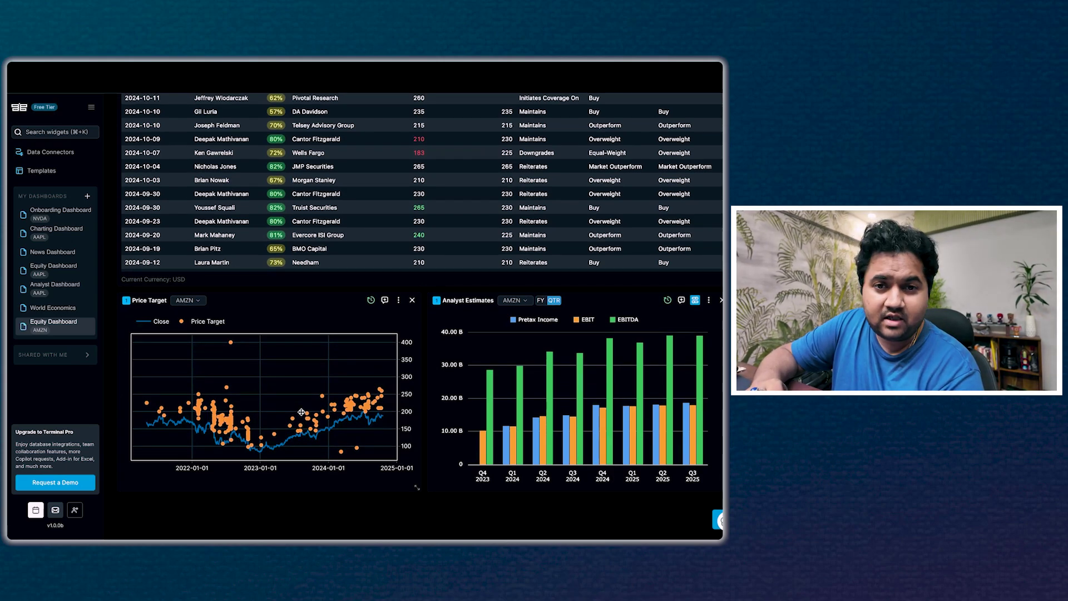
pyautogui.scroll(5, 393, 321)
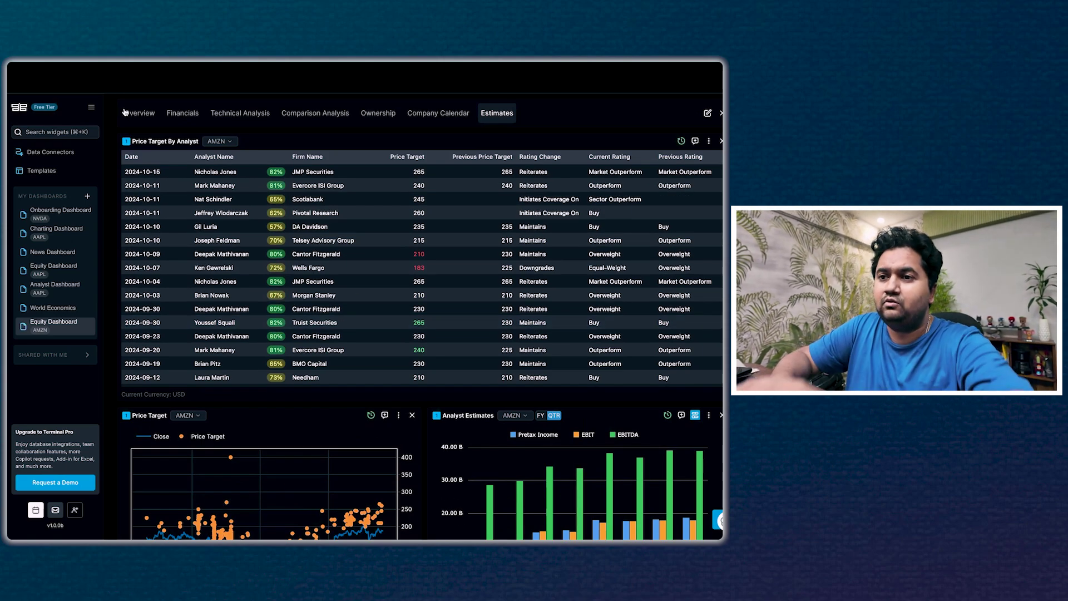
pyautogui.click(136, 112)
# Switch the dashboard to SBIN.NS and check its Estimates tab, which shows no results
pyautogui.click(204, 141)
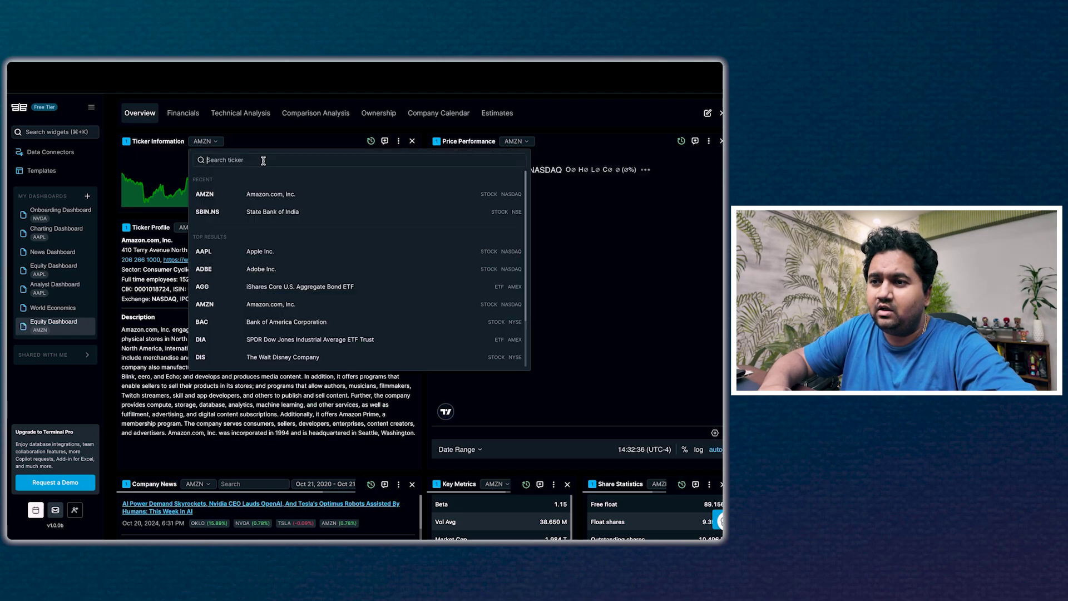
pyautogui.click(265, 213)
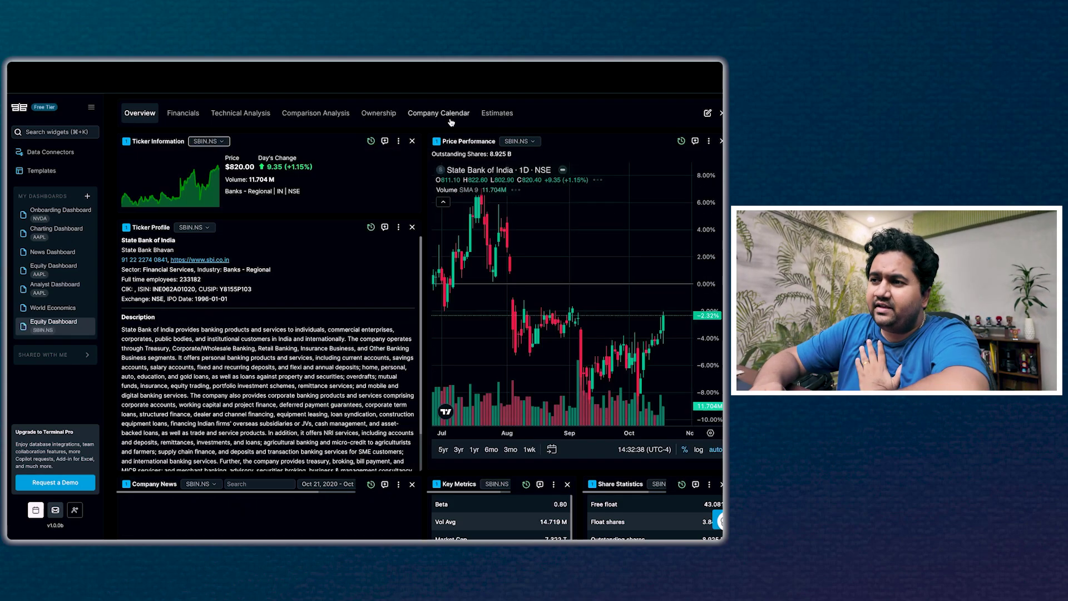
pyautogui.click(507, 113)
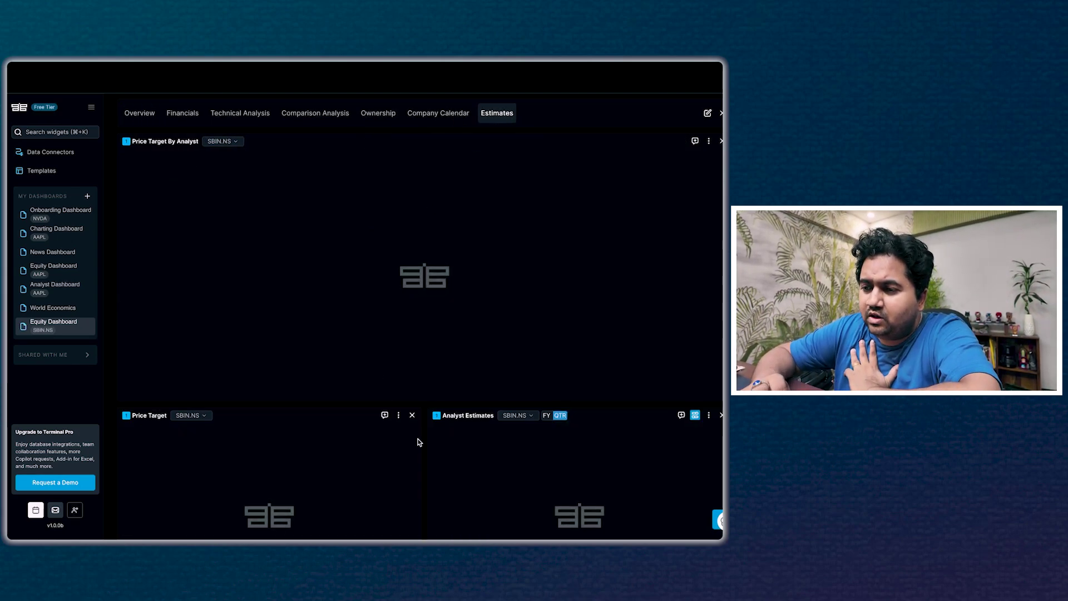
pyautogui.scroll(-2, 419, 442)
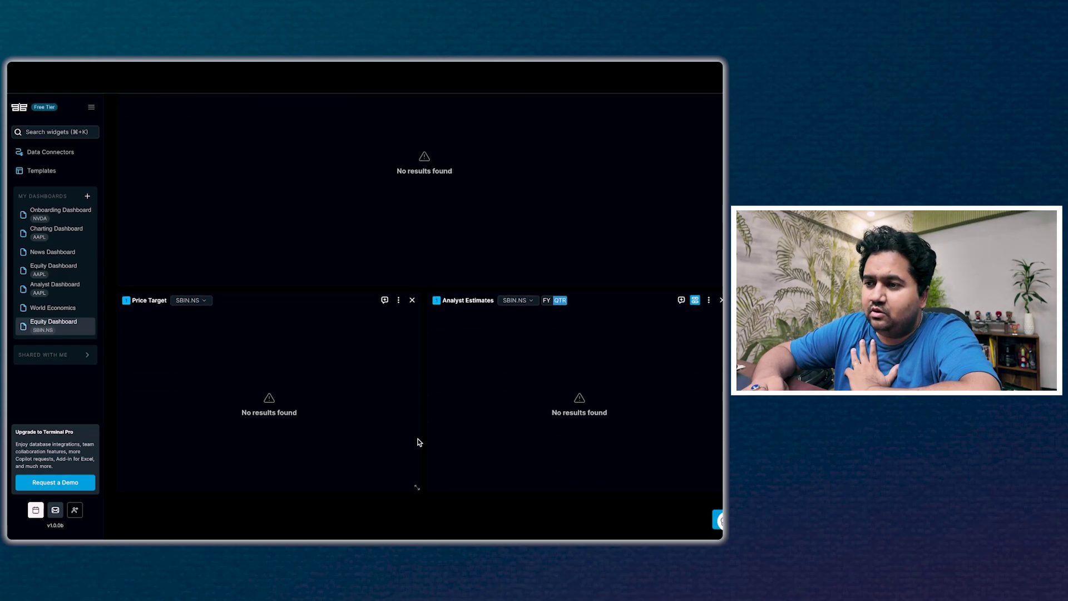
pyautogui.scroll(2, 420, 443)
pyautogui.click(139, 112)
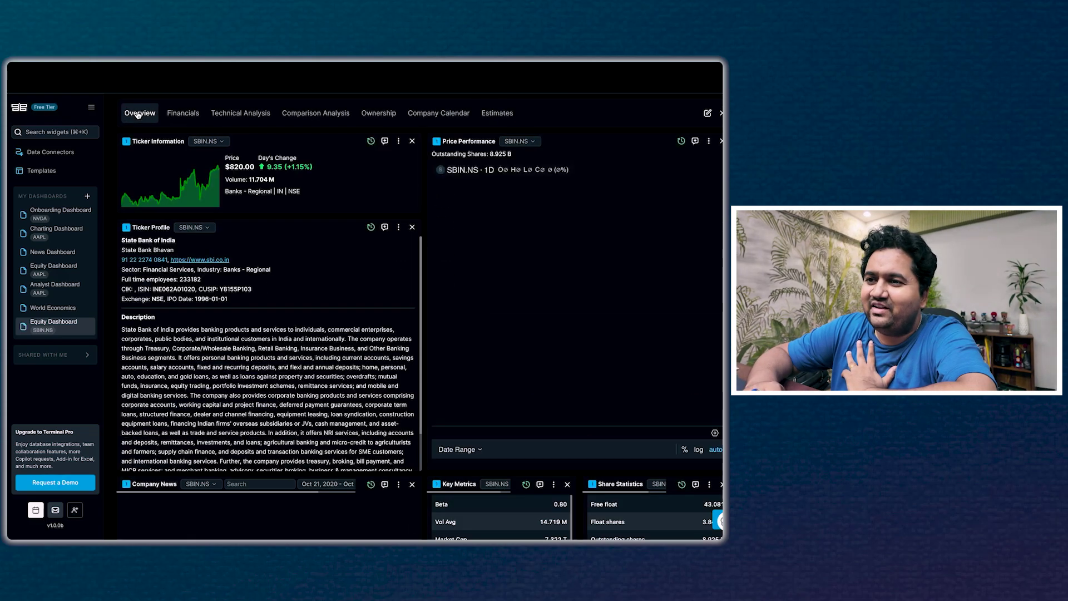
# Search 'HDFC', switch to HDFC.NS and confirm it also has no analyst estimates
pyautogui.click(217, 141)
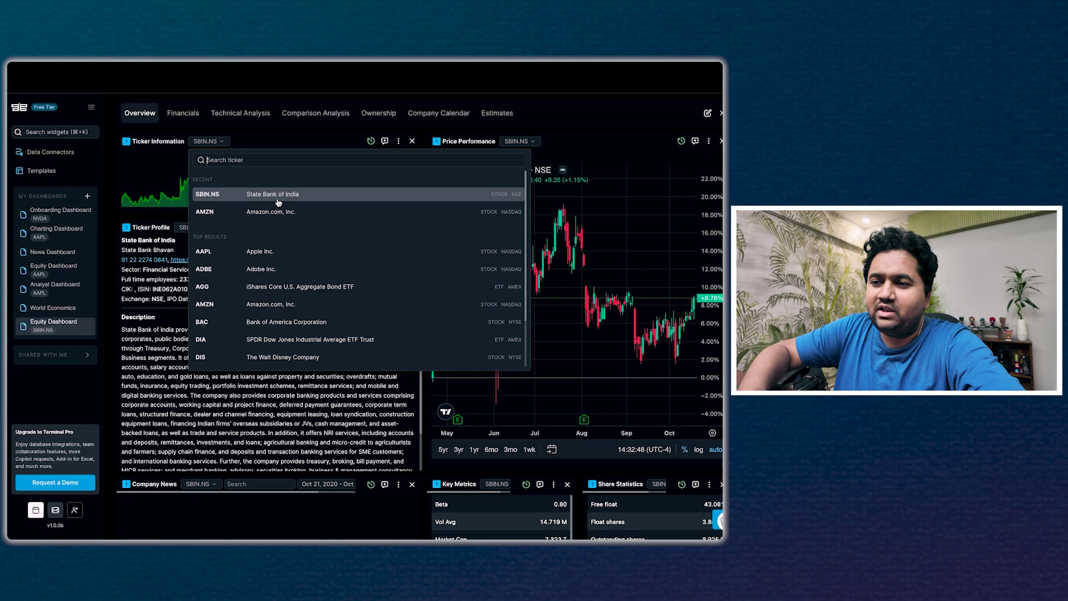
pyautogui.write('HDFC')
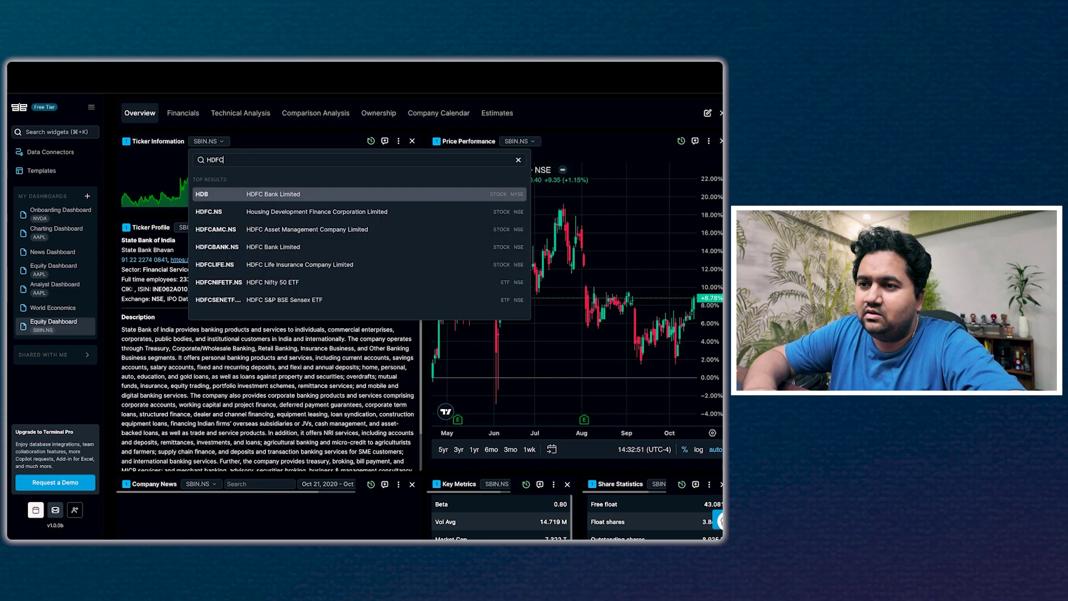
pyautogui.click(371, 188)
pyautogui.click(481, 114)
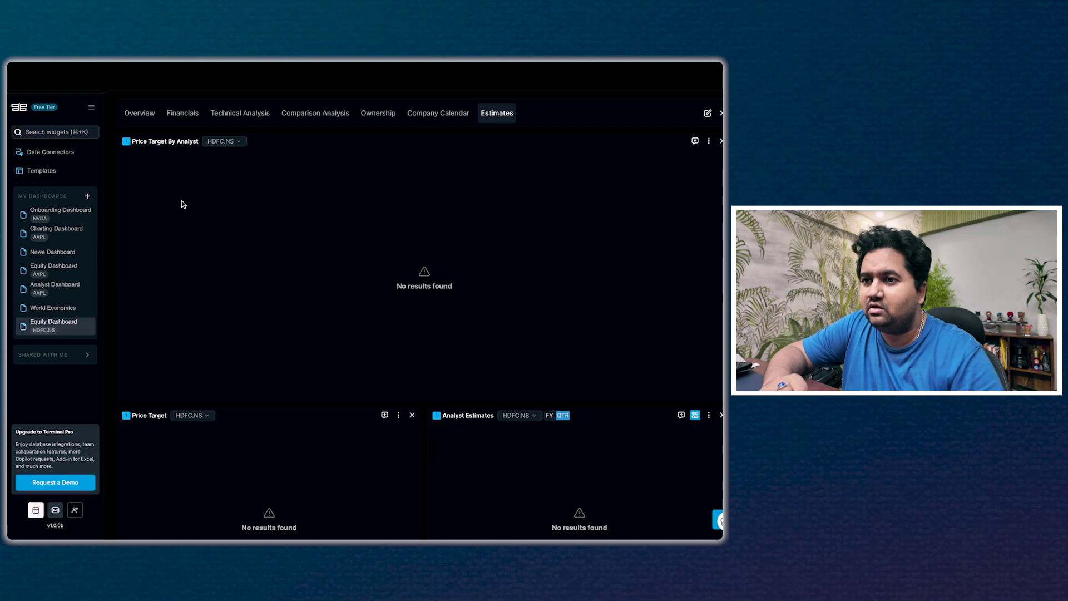
pyautogui.click(141, 113)
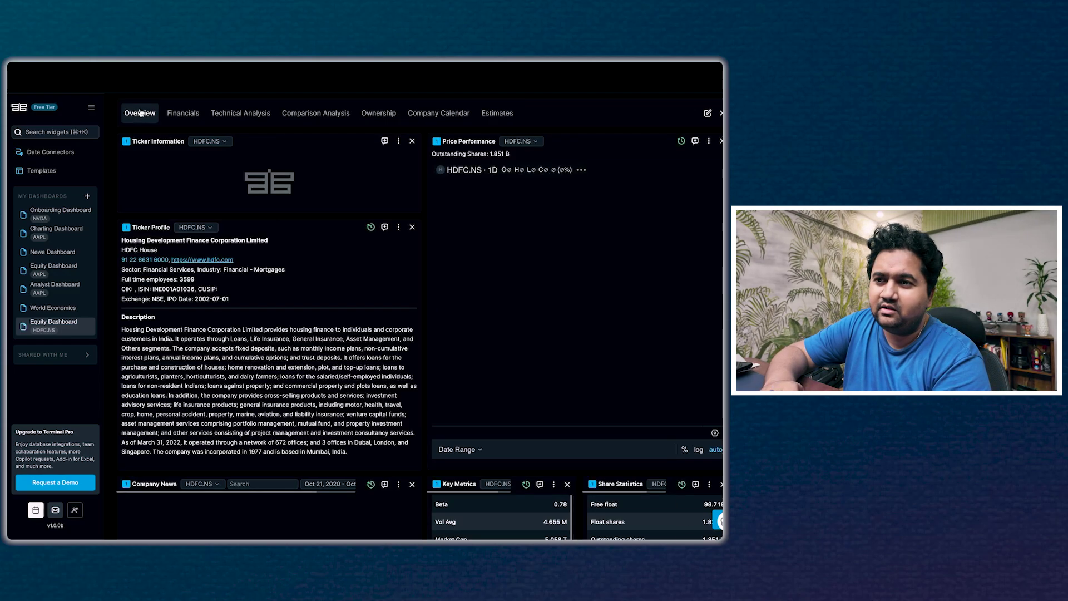
pyautogui.click(212, 142)
# Bring the dashboard back to AMZN and view its analyst estimates
pyautogui.click(285, 230)
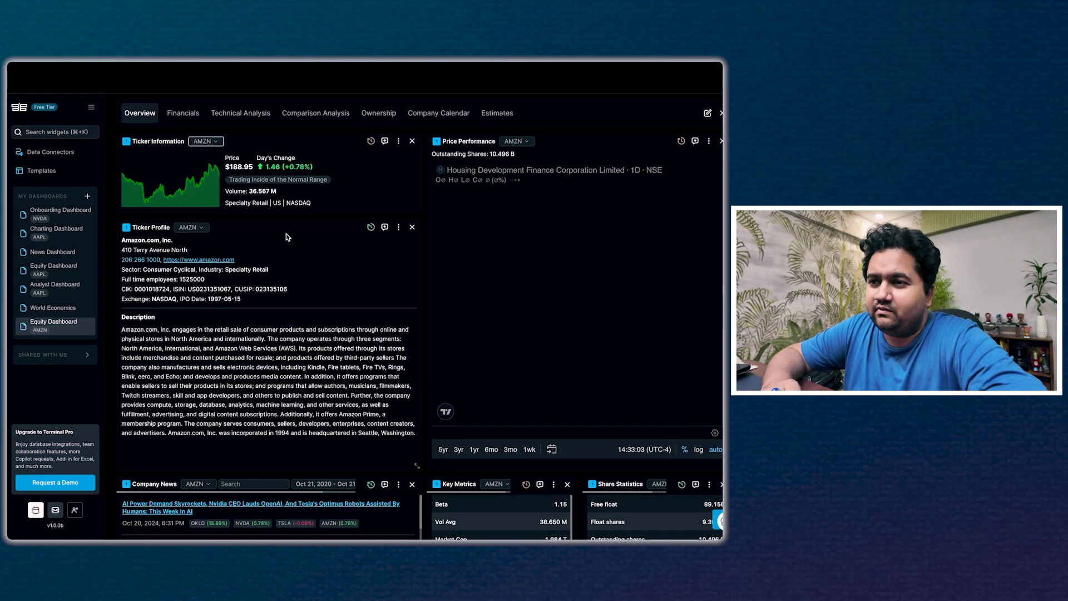
pyautogui.click(497, 113)
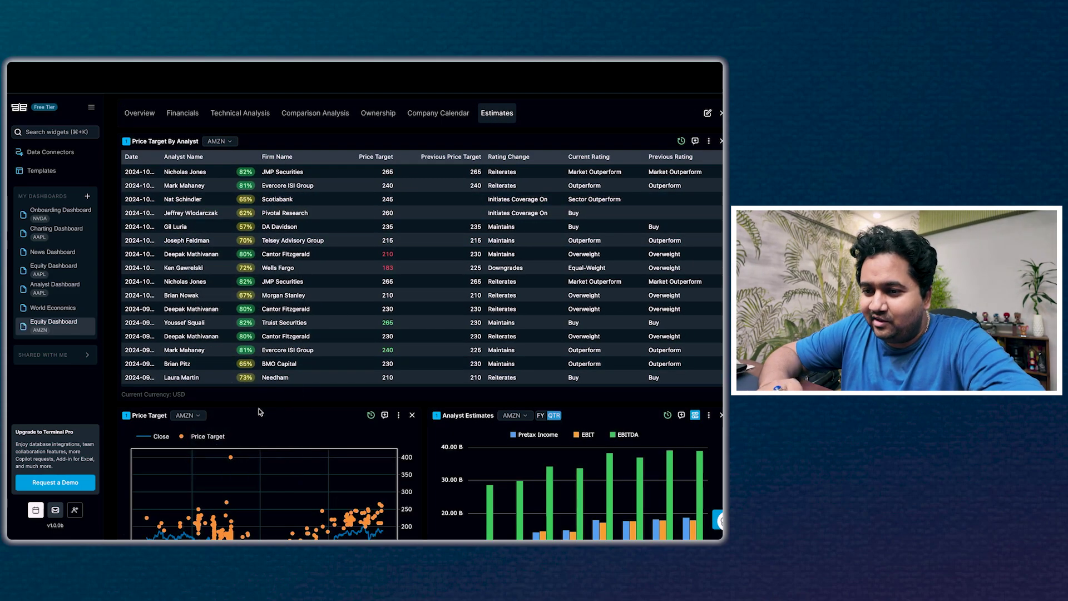
pyautogui.scroll(-3, 259, 409)
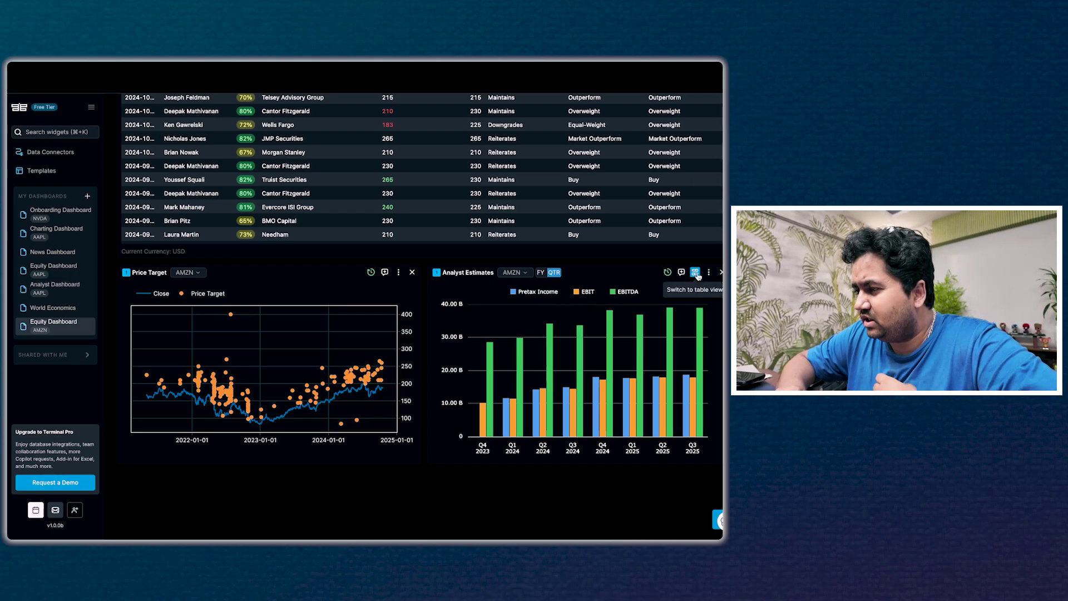
# Inspect the Price Target chart's options menu, then go to Data Connectors
pyautogui.click(399, 273)
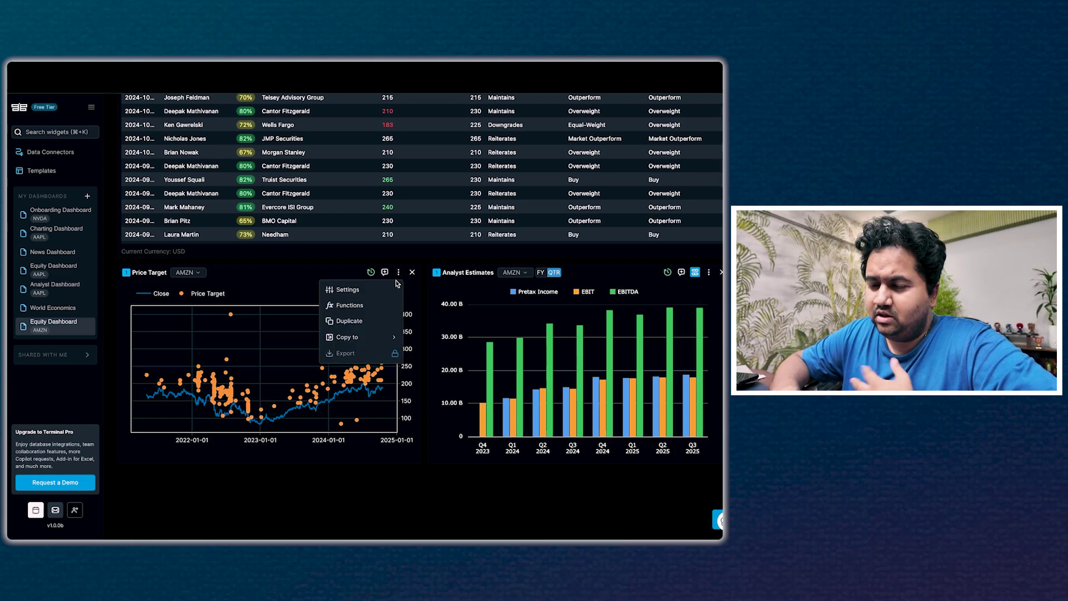
pyautogui.click(282, 294)
pyautogui.scroll(3, 285, 284)
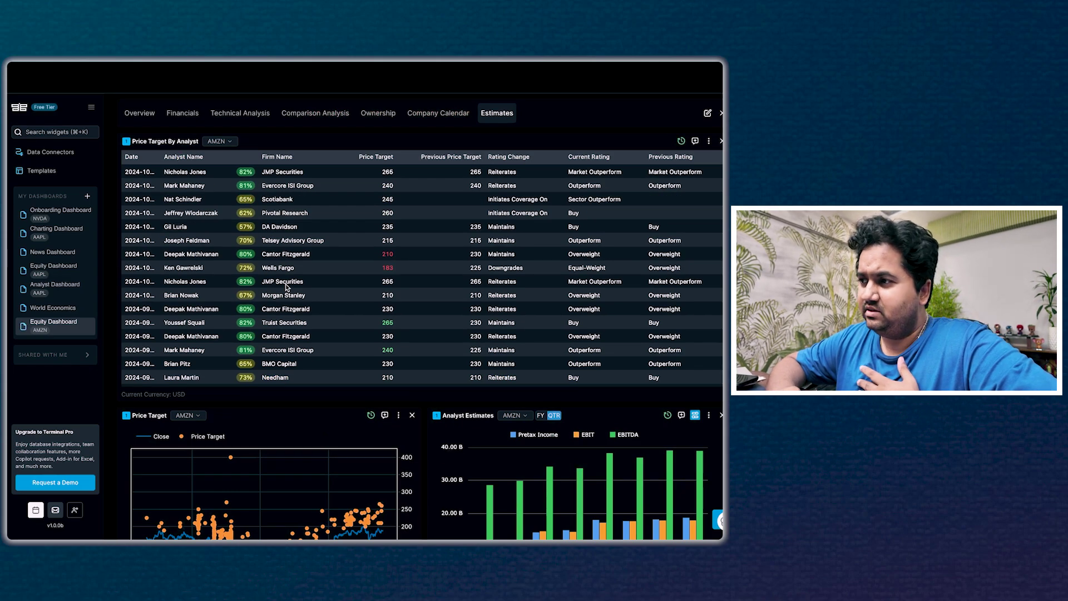
pyautogui.click(78, 156)
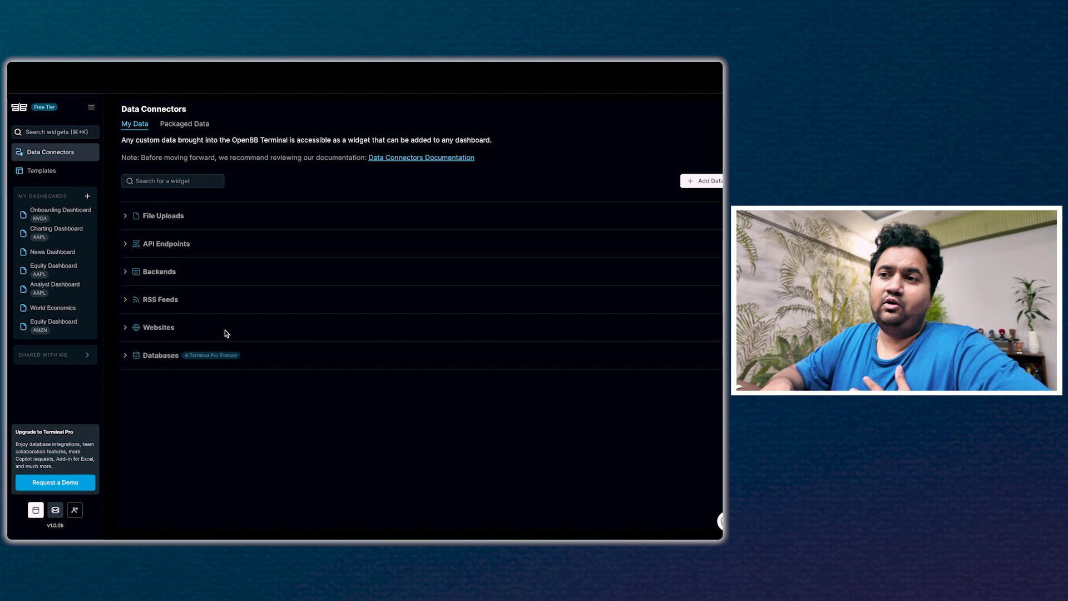
# Browse the Packaged Data bundles, expanding Trading Economics and EconDB
pyautogui.click(176, 124)
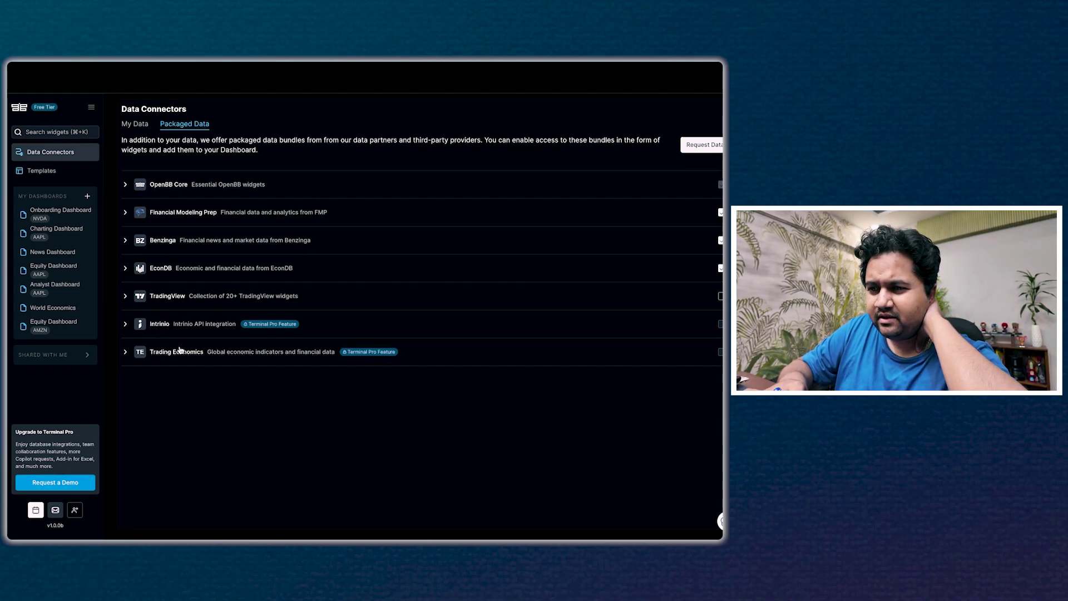
pyautogui.click(125, 352)
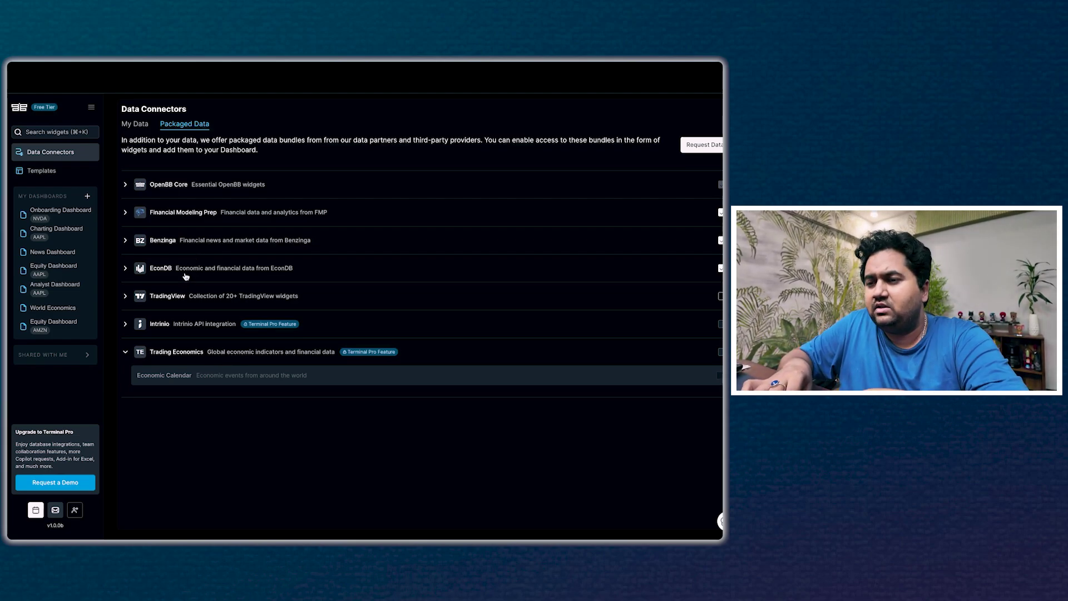
pyautogui.click(126, 268)
pyautogui.click(126, 269)
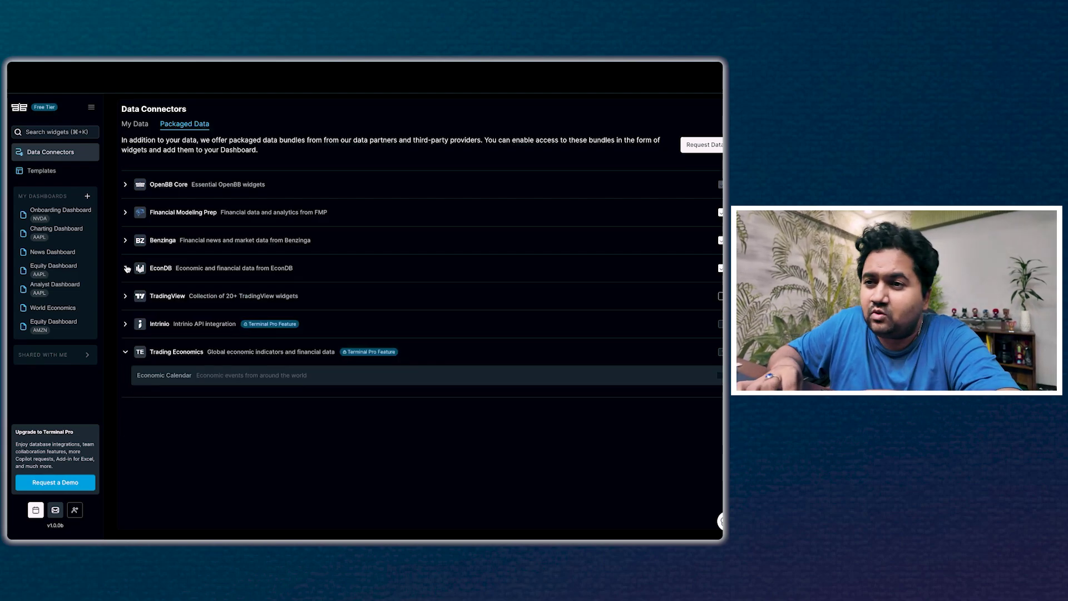
# Under My Data, preview the API endpoint, backend, website, RSS feed and database source forms
pyautogui.click(144, 124)
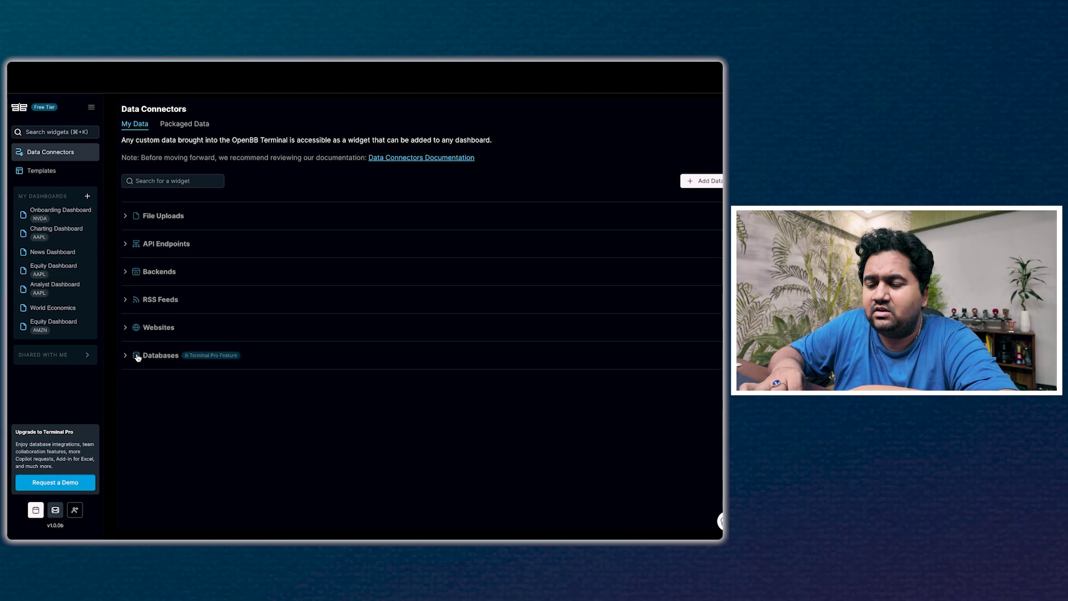
pyautogui.click(696, 182)
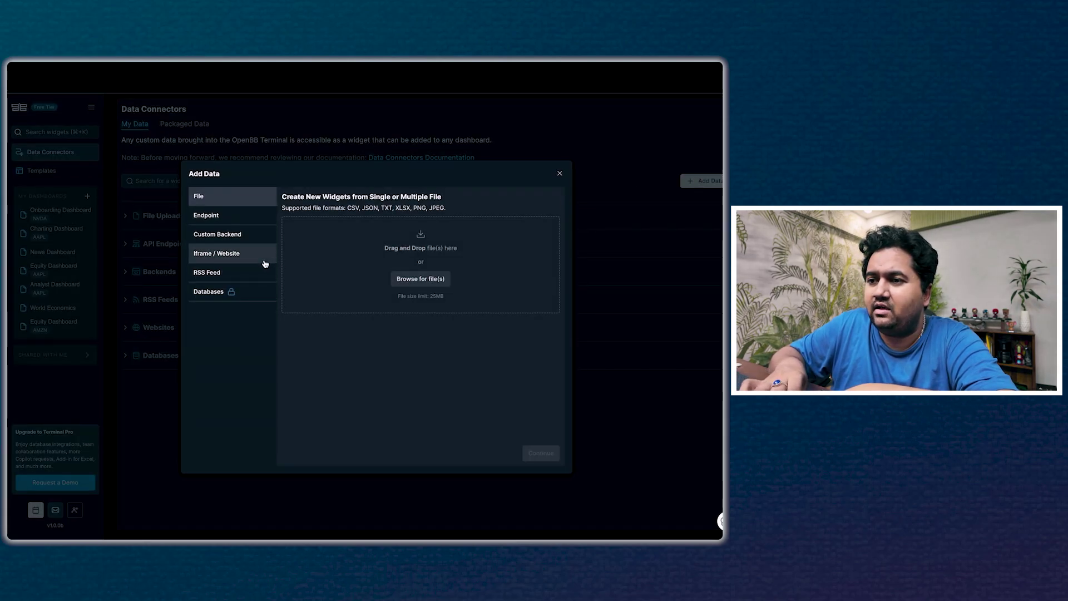
pyautogui.click(223, 217)
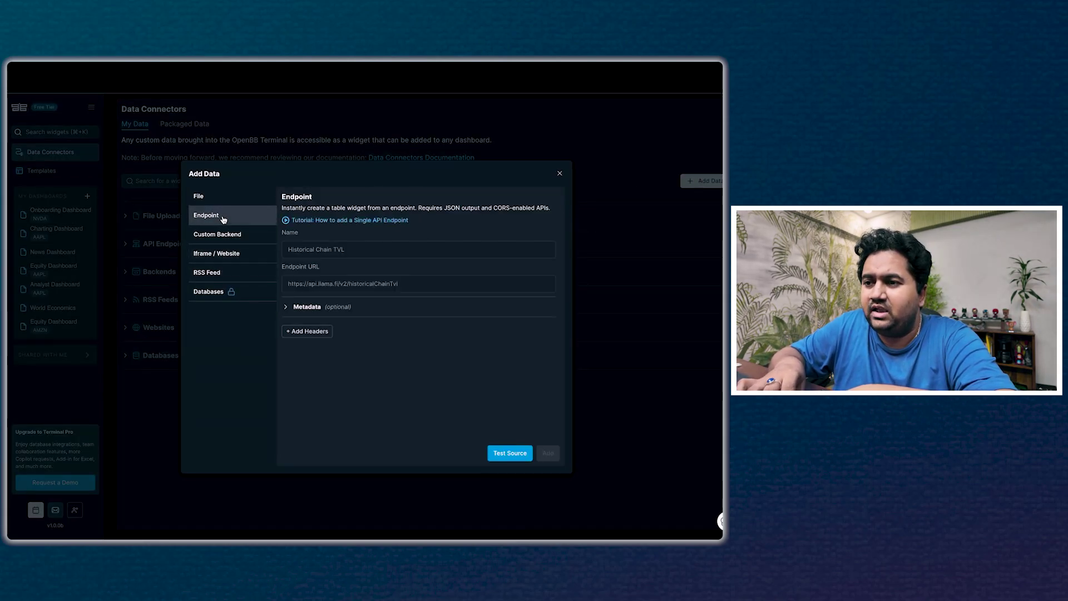
pyautogui.click(227, 234)
pyautogui.click(244, 251)
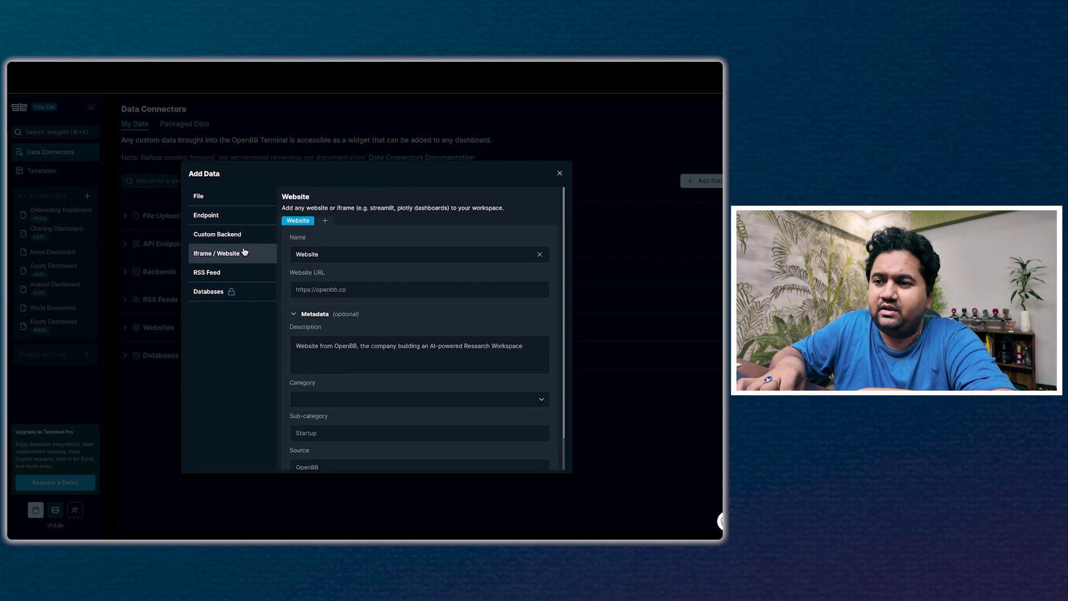
pyautogui.click(250, 276)
pyautogui.click(250, 296)
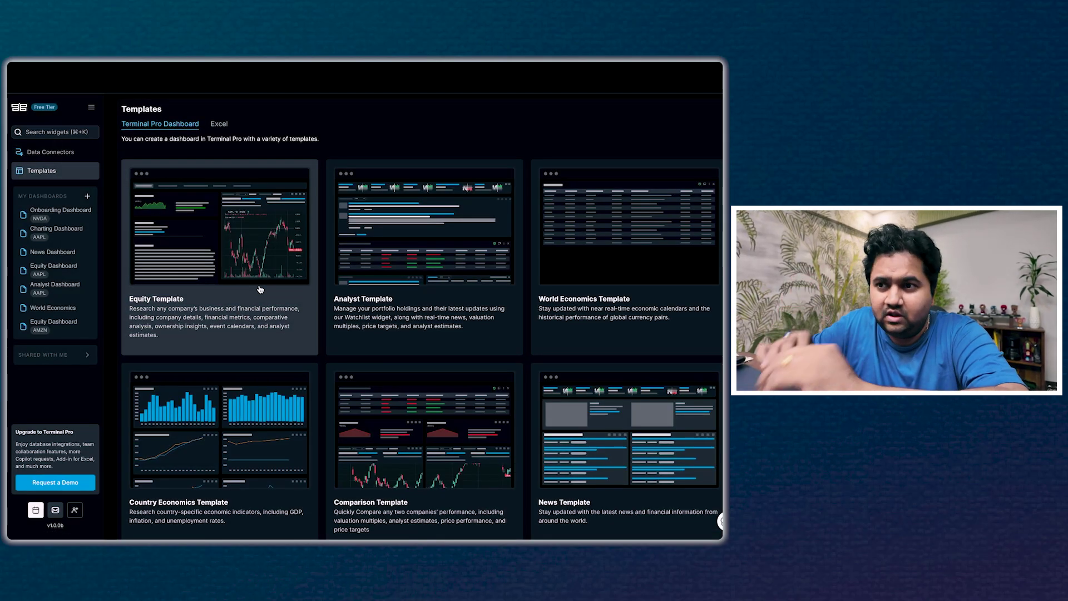
# Compare the Excel add-in and dashboard templates, then open the Onboarding Dashboard
pyautogui.click(219, 124)
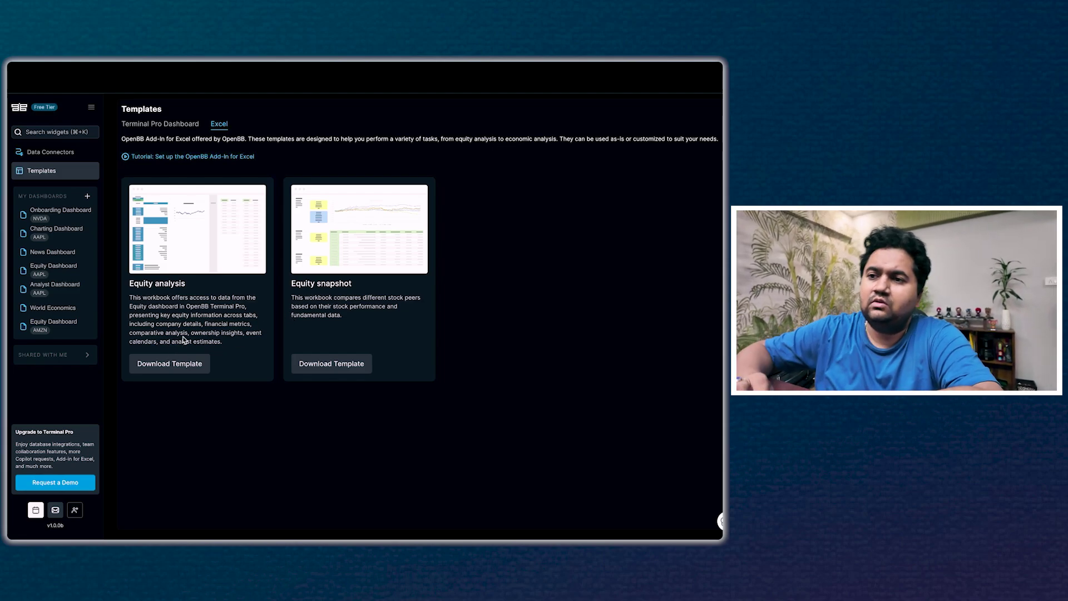
pyautogui.click(170, 126)
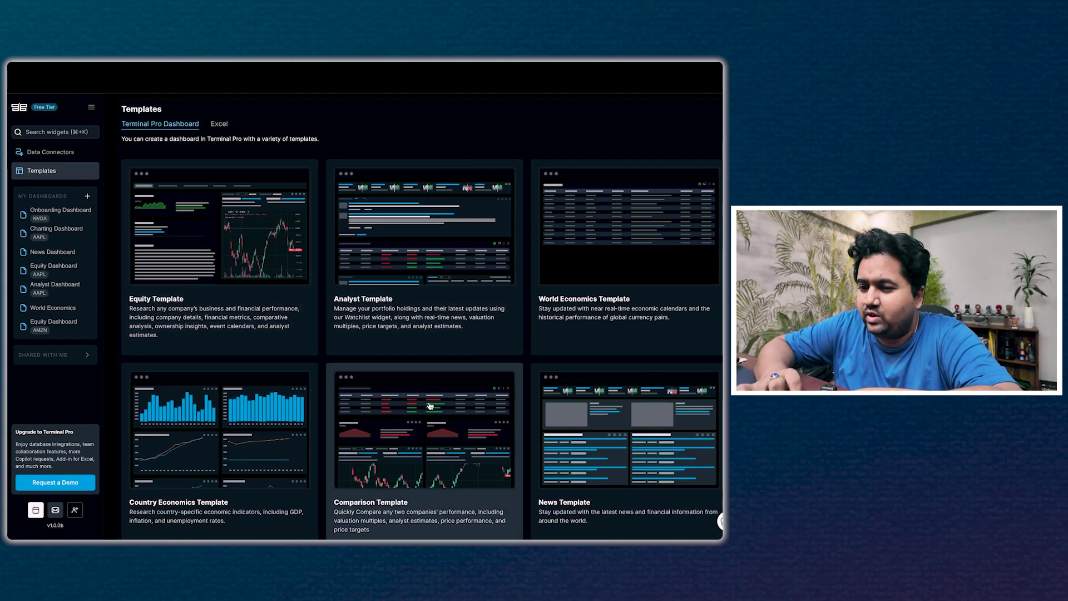
pyautogui.scroll(-4, 290, 448)
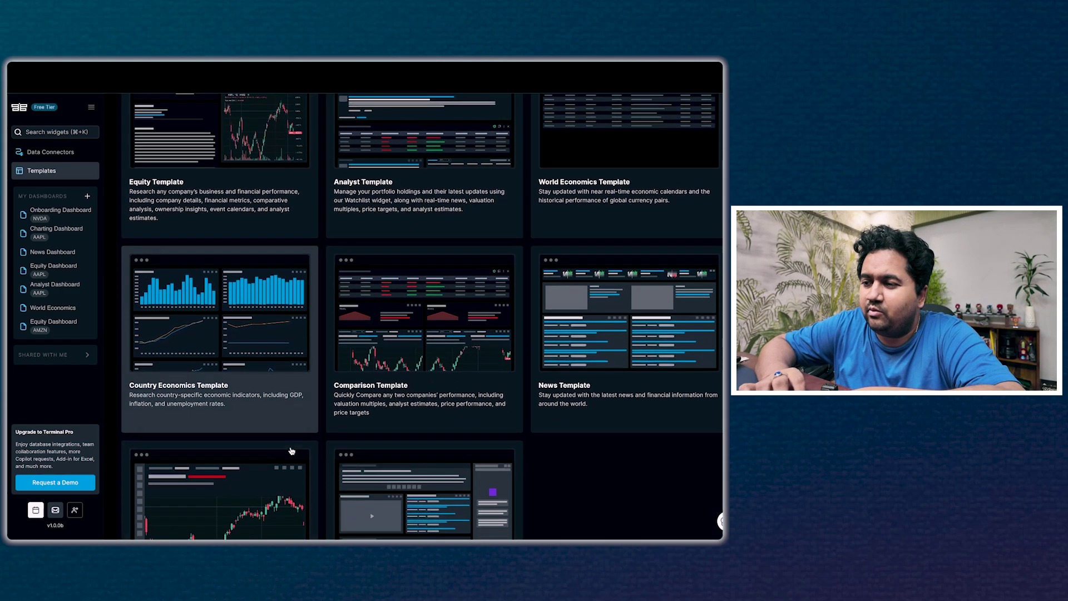
pyautogui.scroll(4, 291, 451)
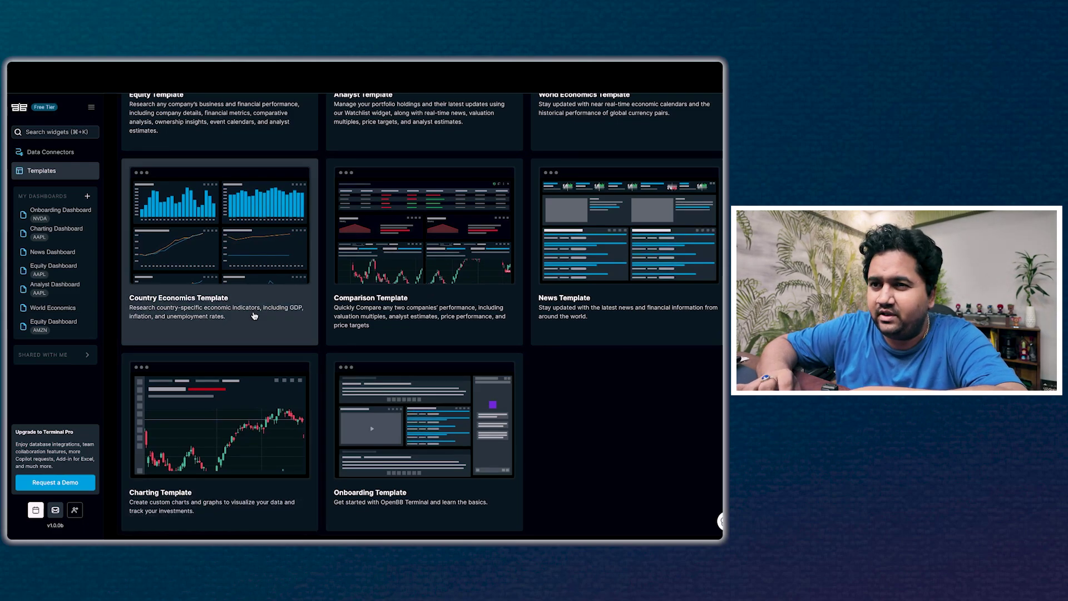
pyautogui.click(52, 211)
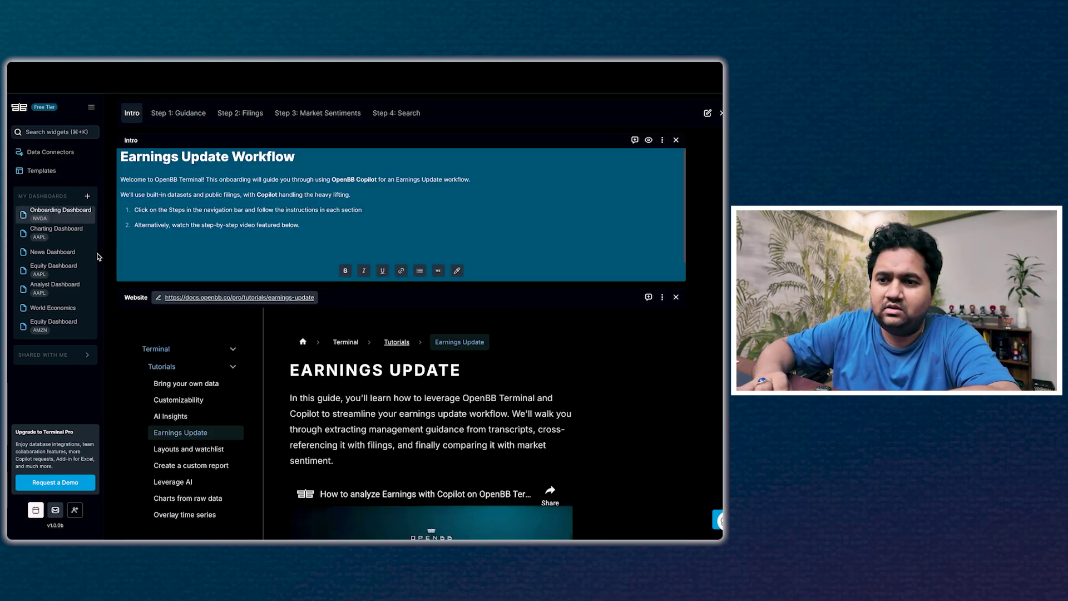
# Look through the Charting, News and Analyst dashboards, then create the empty Velvet Monarch dashboard
pyautogui.click(56, 231)
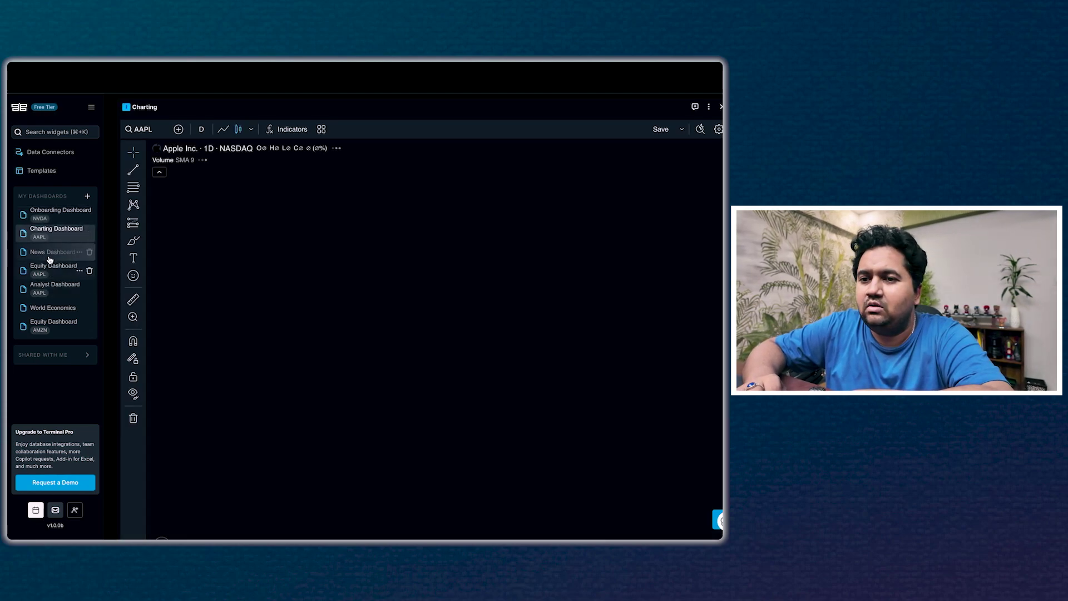
pyautogui.click(55, 251)
pyautogui.click(57, 295)
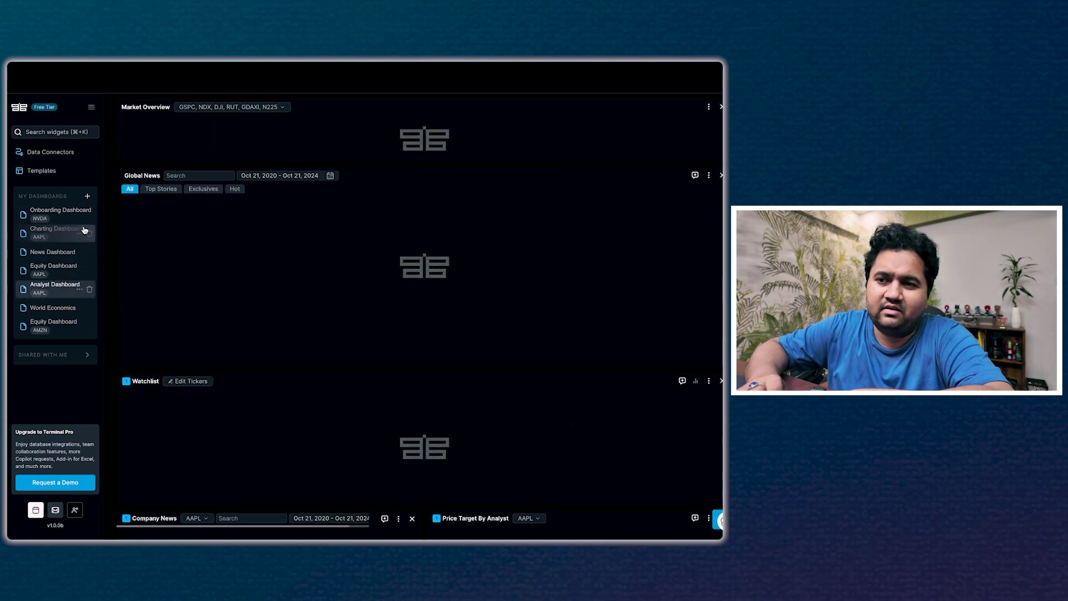
pyautogui.click(88, 197)
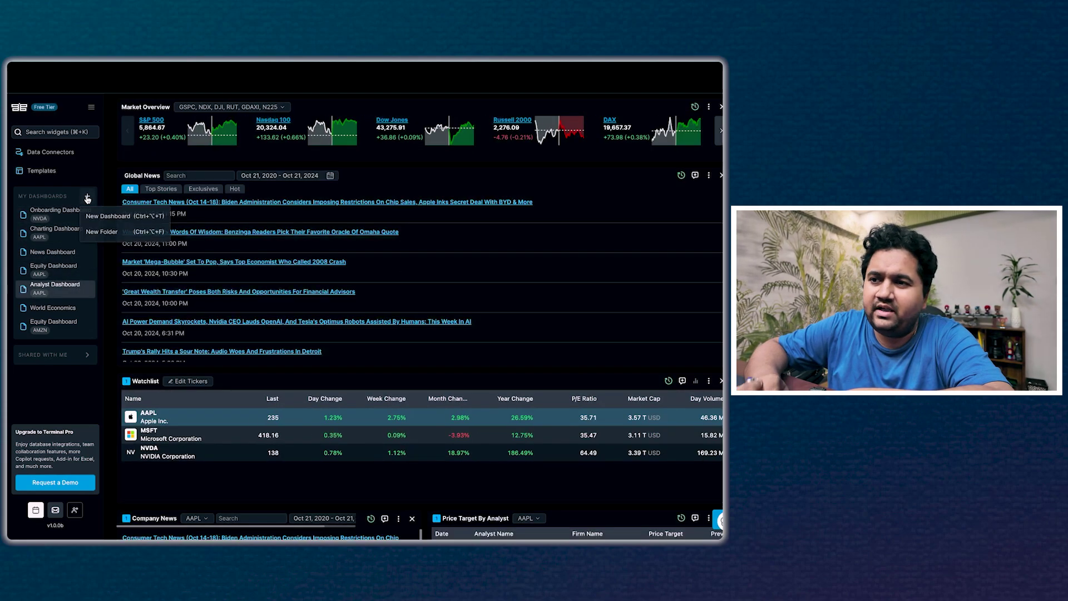
pyautogui.click(106, 219)
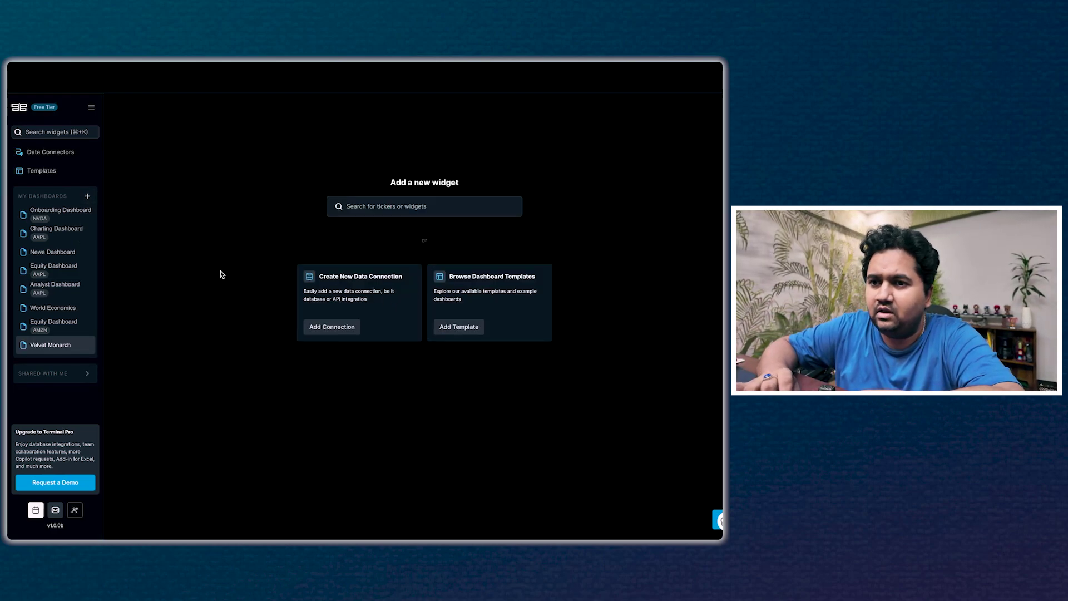
# Open the Settings page from the account menu
pyautogui.click(92, 108)
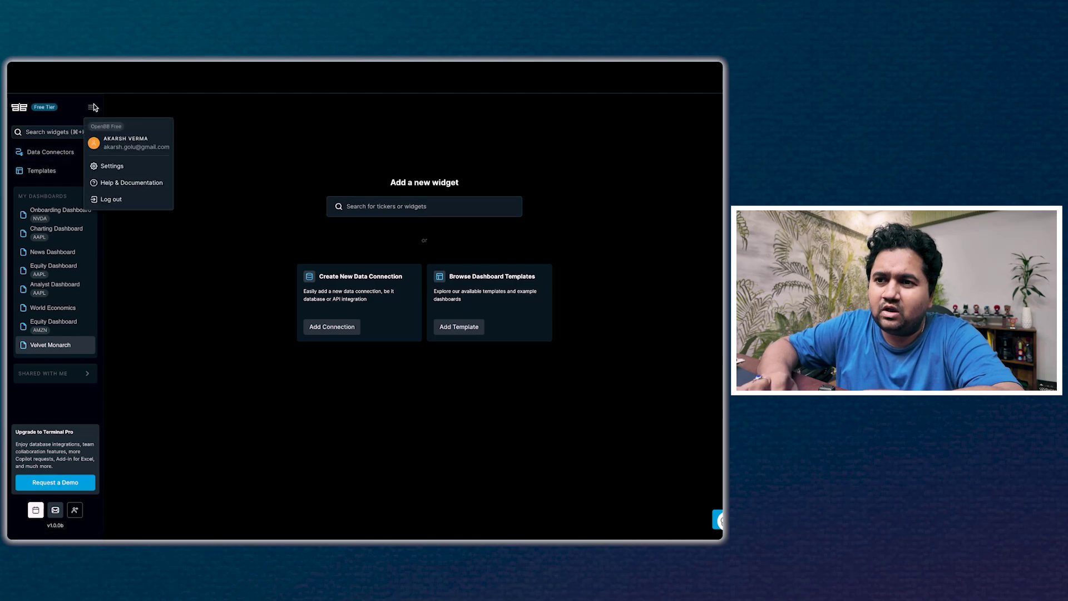
pyautogui.click(225, 199)
pyautogui.click(91, 107)
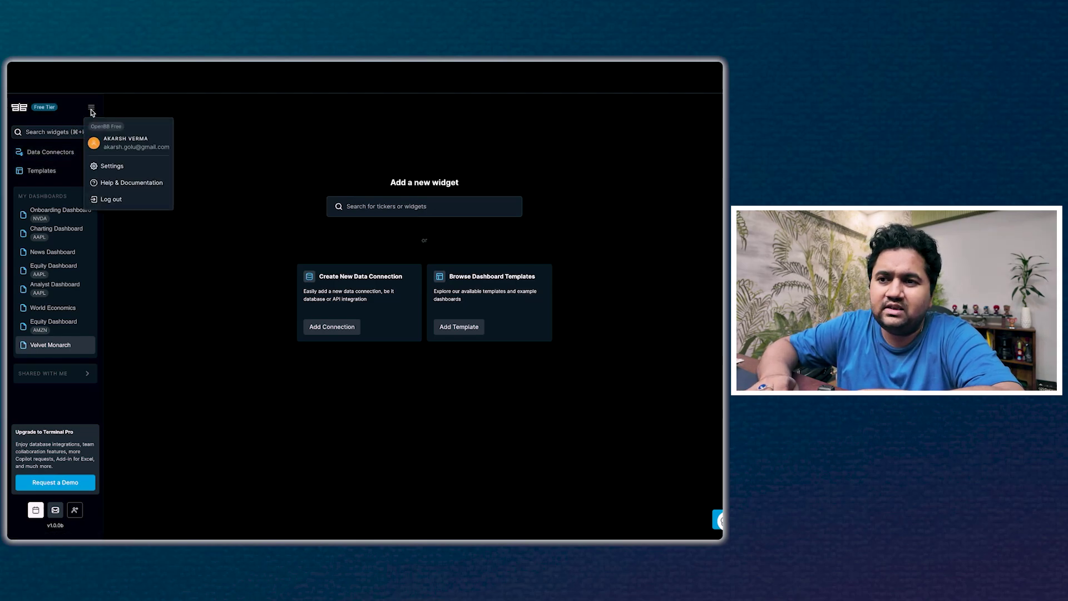
pyautogui.click(132, 168)
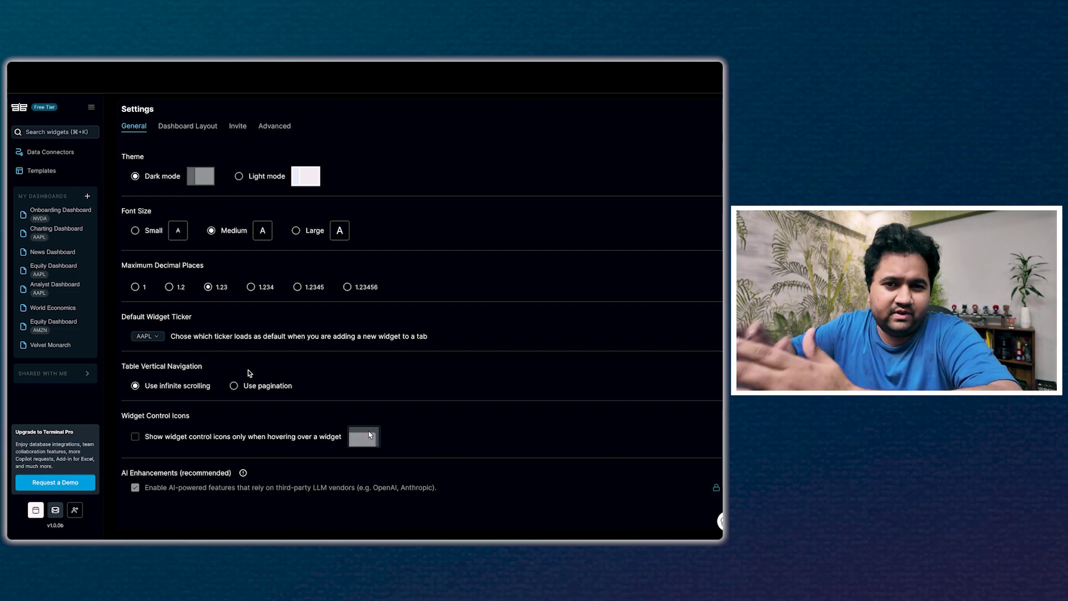
# Set light mode, 1.234 decimals, AMZN as default widget ticker, and table pagination
pyautogui.click(239, 176)
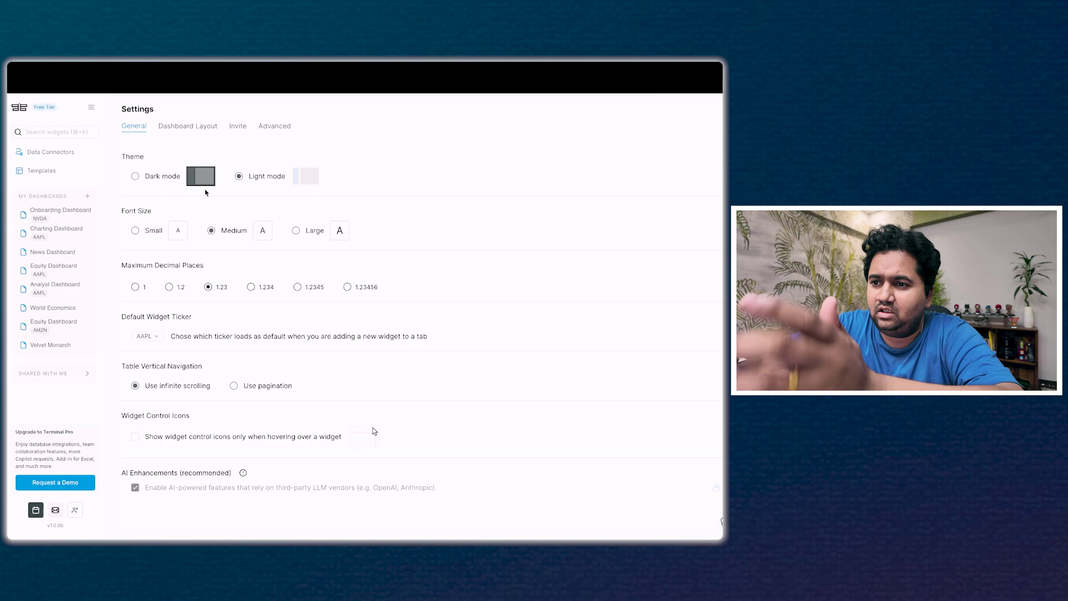
pyautogui.click(135, 230)
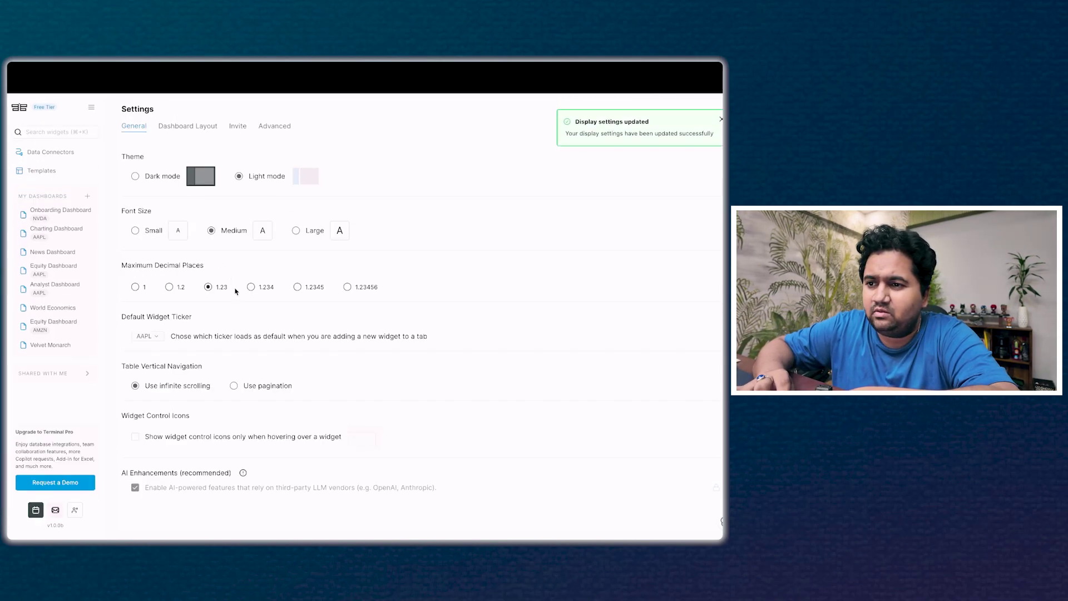
pyautogui.click(251, 287)
pyautogui.click(157, 336)
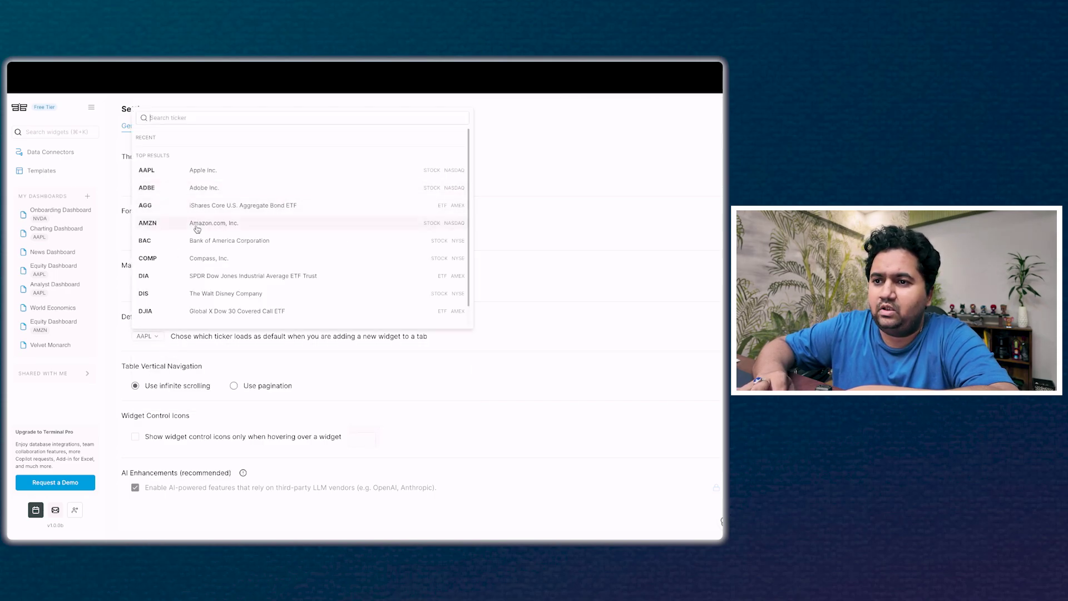
pyautogui.click(197, 224)
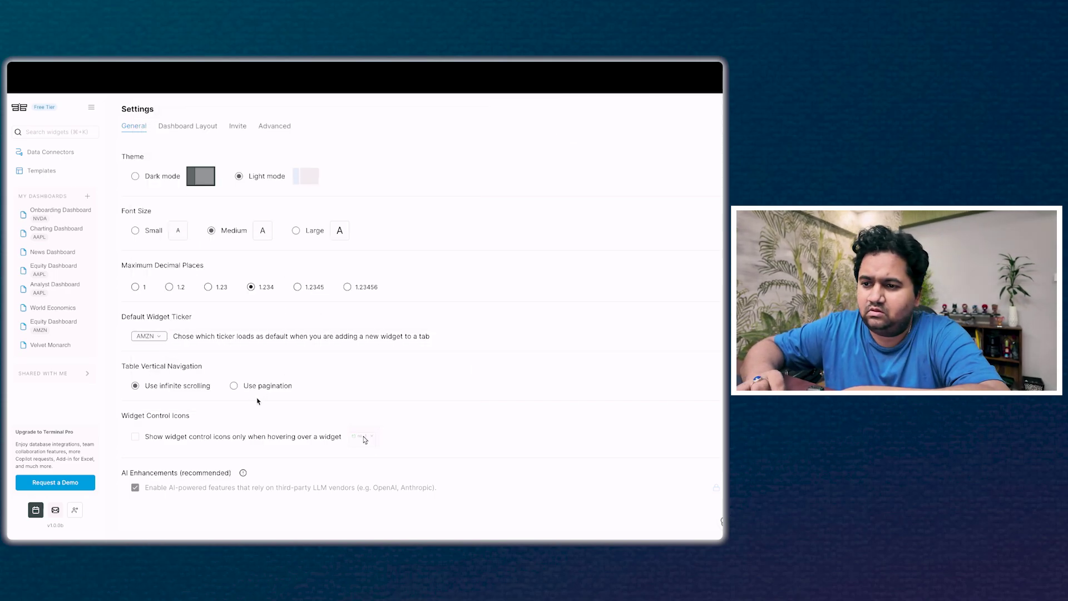
pyautogui.click(235, 385)
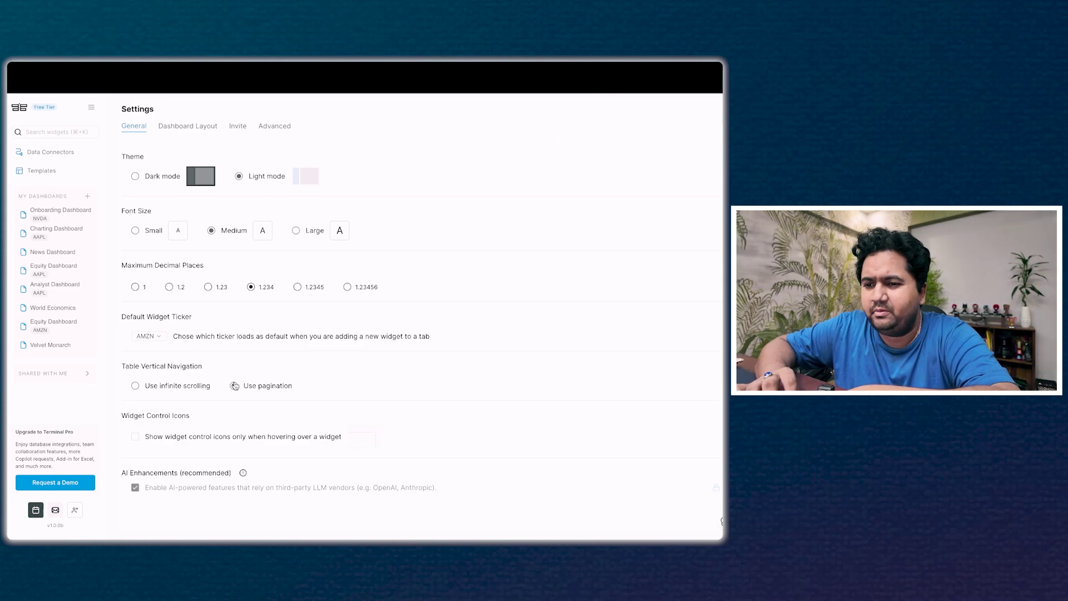
# Browse Data Connectors, Onboarding and Charting dashboards in light mode, ending on Velvet Monarch
pyautogui.click(64, 154)
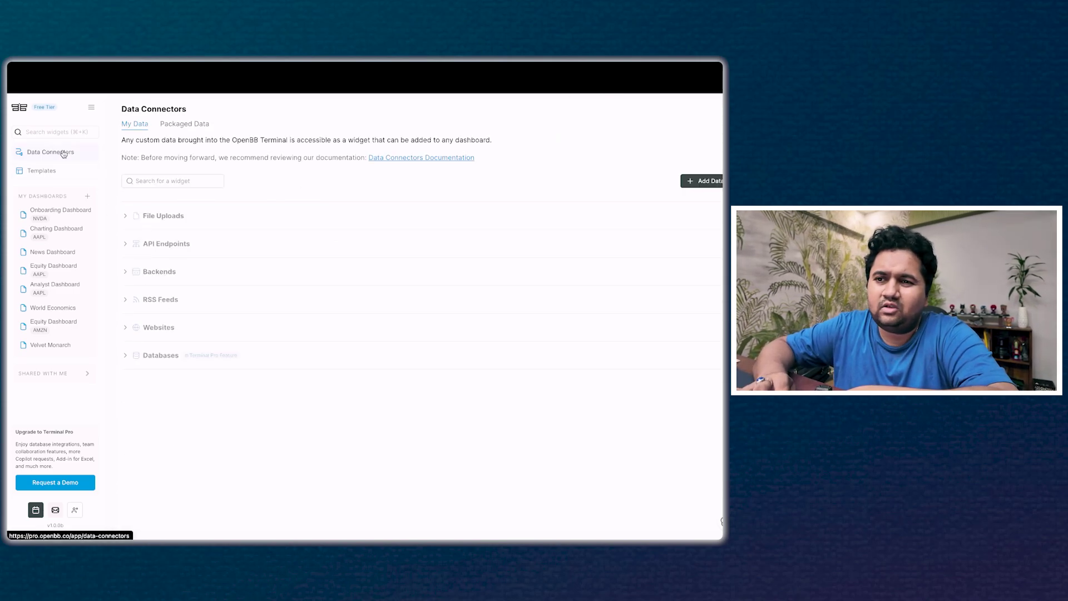
pyautogui.click(60, 210)
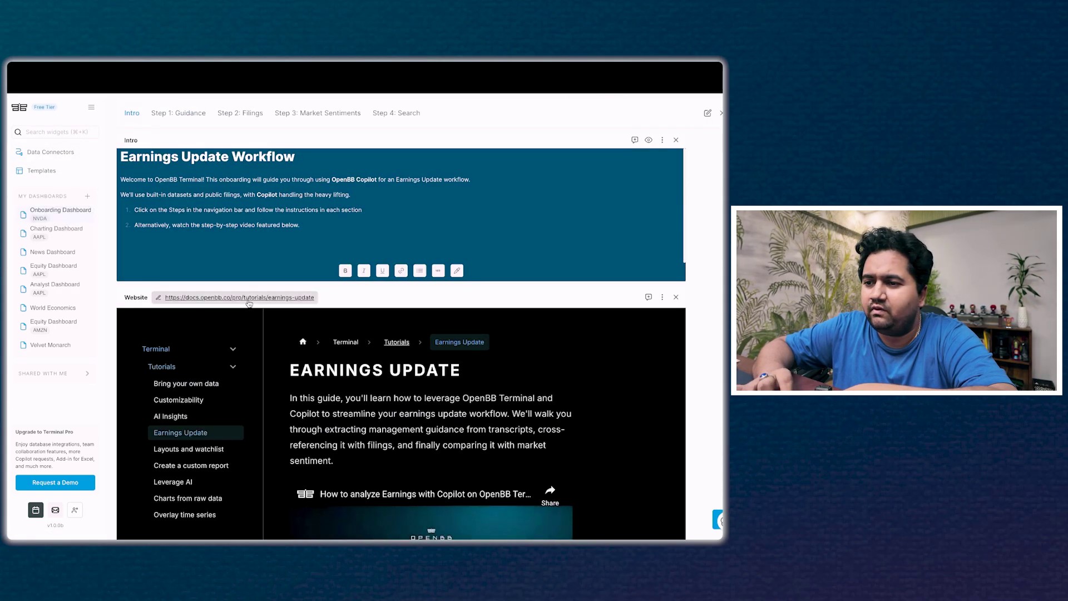
pyautogui.click(46, 153)
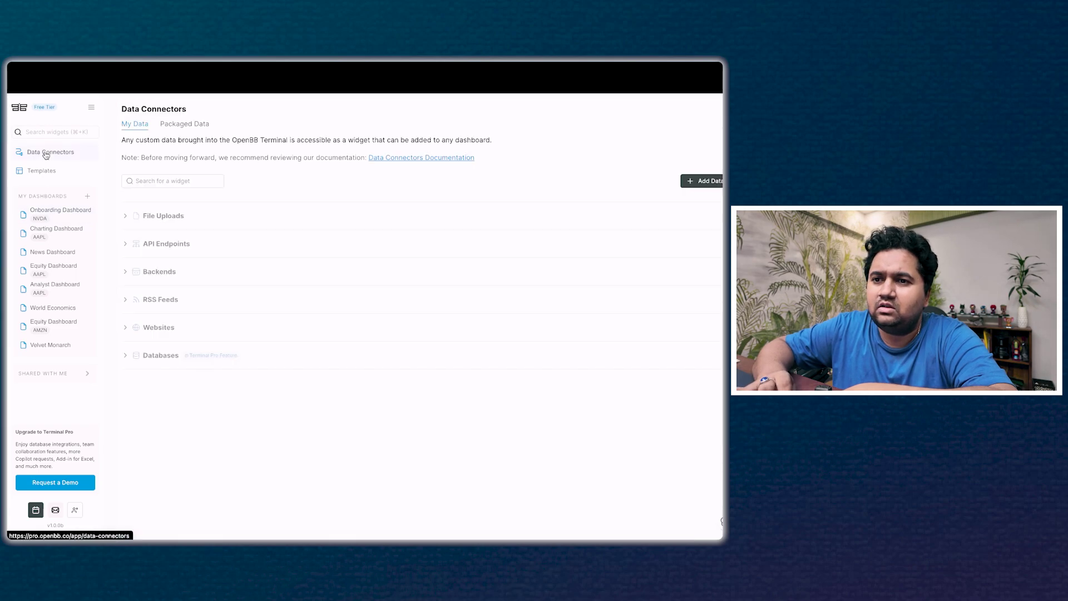
pyautogui.click(53, 231)
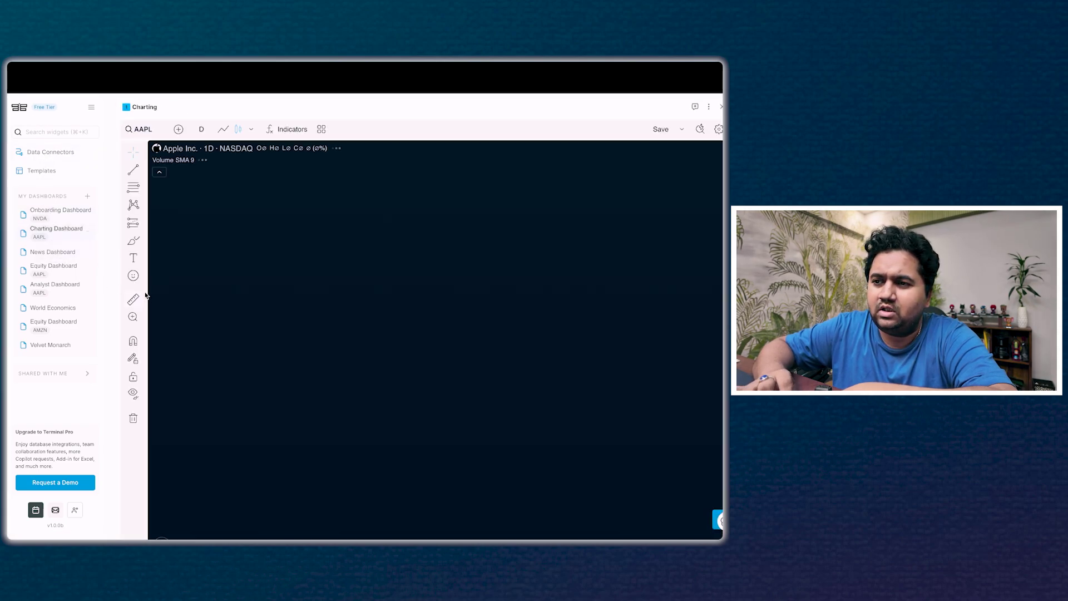
pyautogui.scroll(-3, 219, 276)
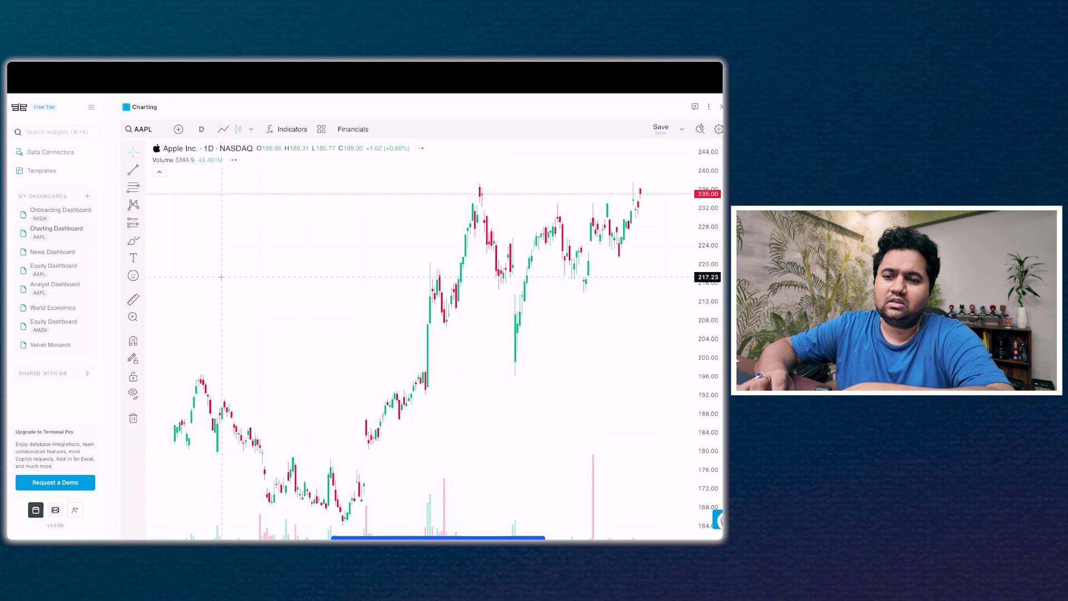
pyautogui.click(57, 354)
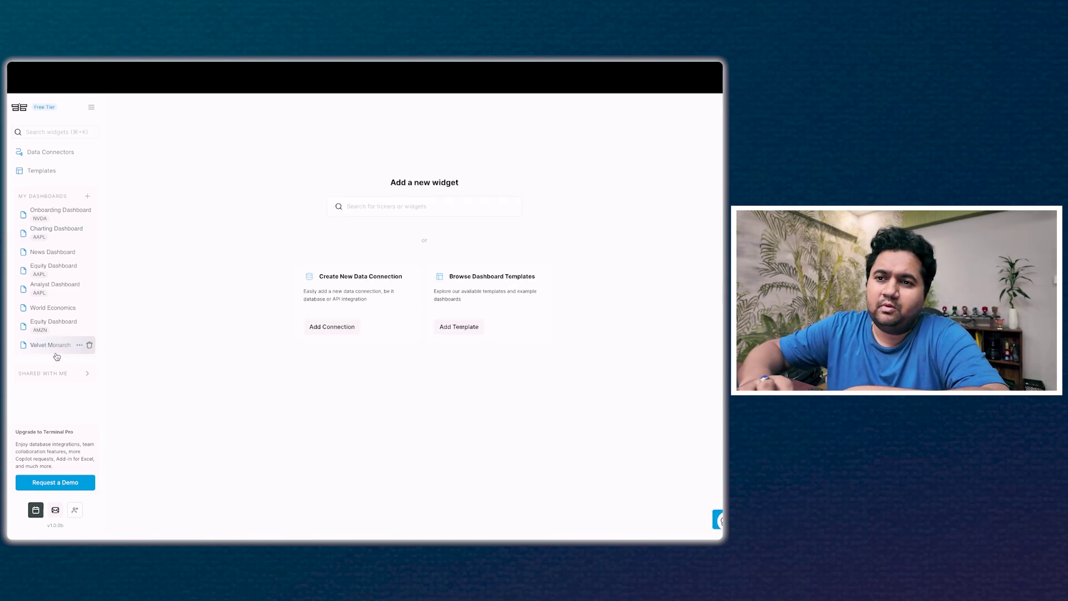
# Switch Settings back to dark mode and view the Dashboard Layout, Invite and Advanced tabs
pyautogui.click(92, 107)
pyautogui.click(122, 168)
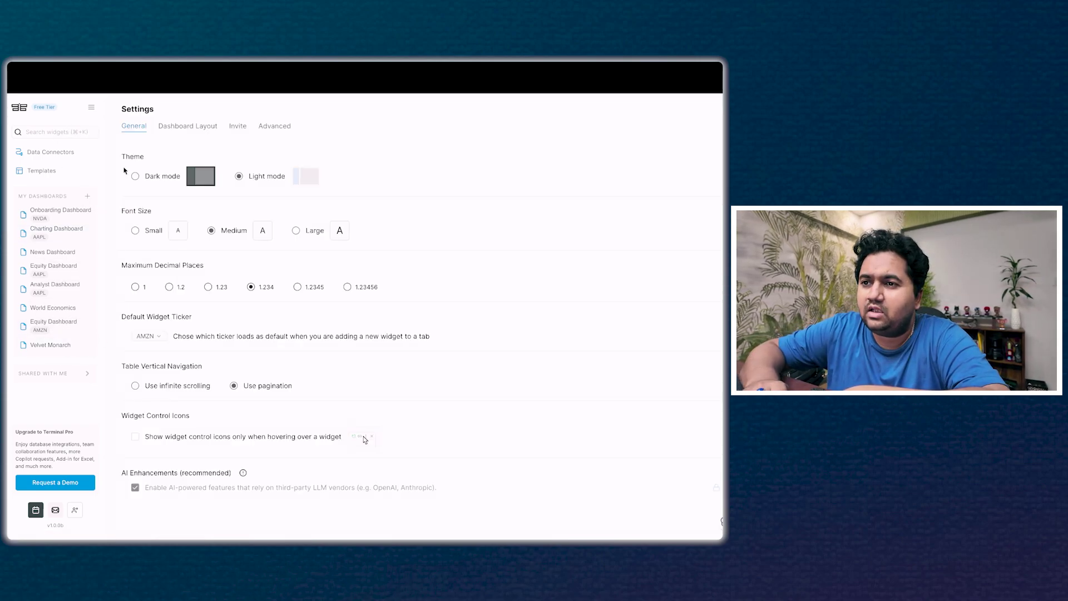
pyautogui.click(135, 176)
pyautogui.click(203, 127)
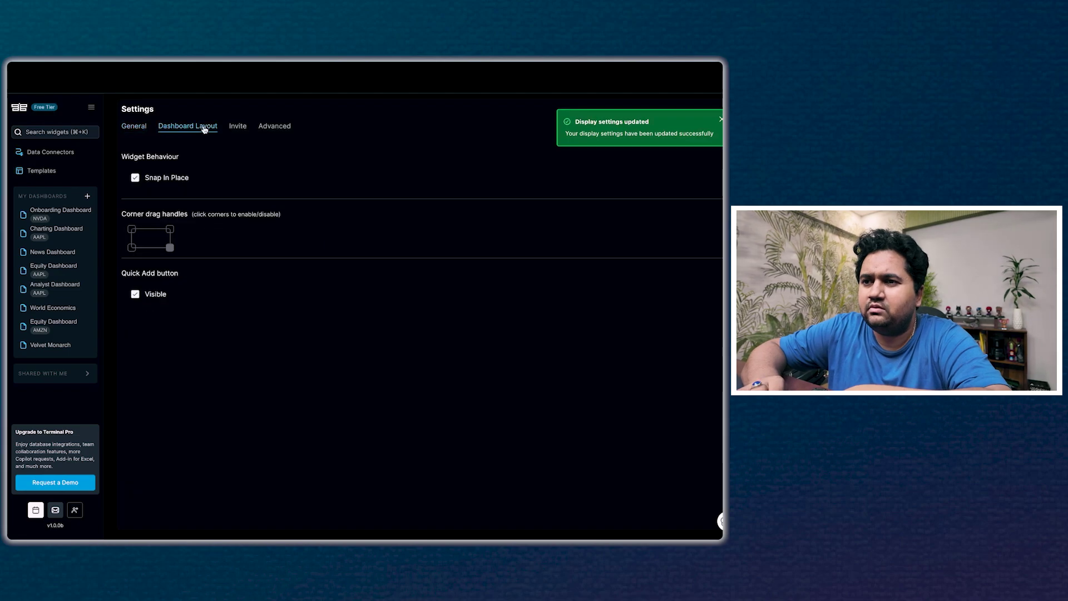
pyautogui.click(236, 128)
pyautogui.click(278, 127)
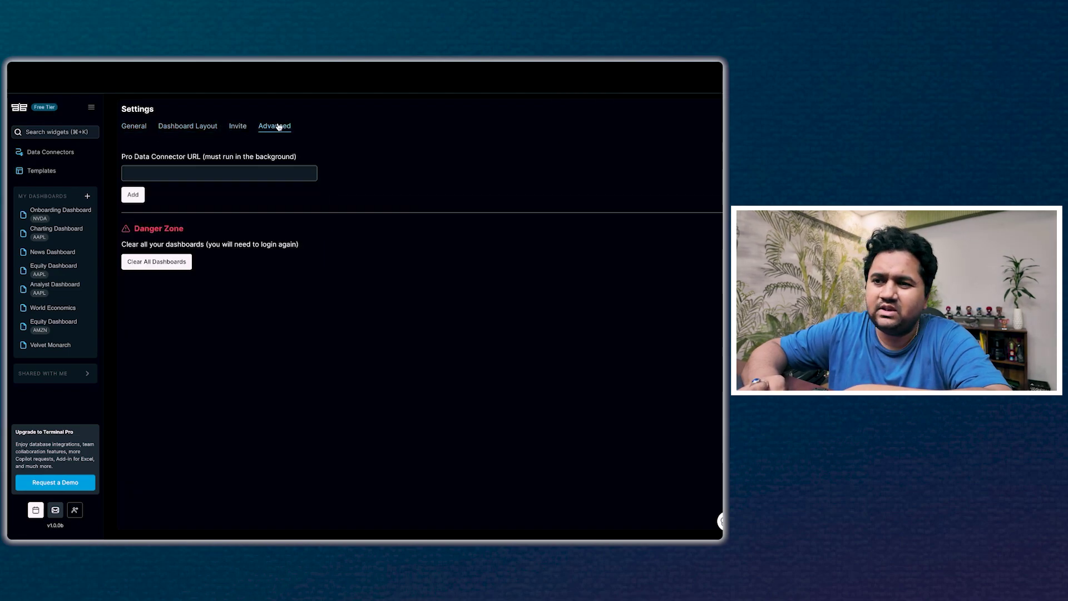
# Leave the account menu and return to the Data Connectors page
pyautogui.click(92, 108)
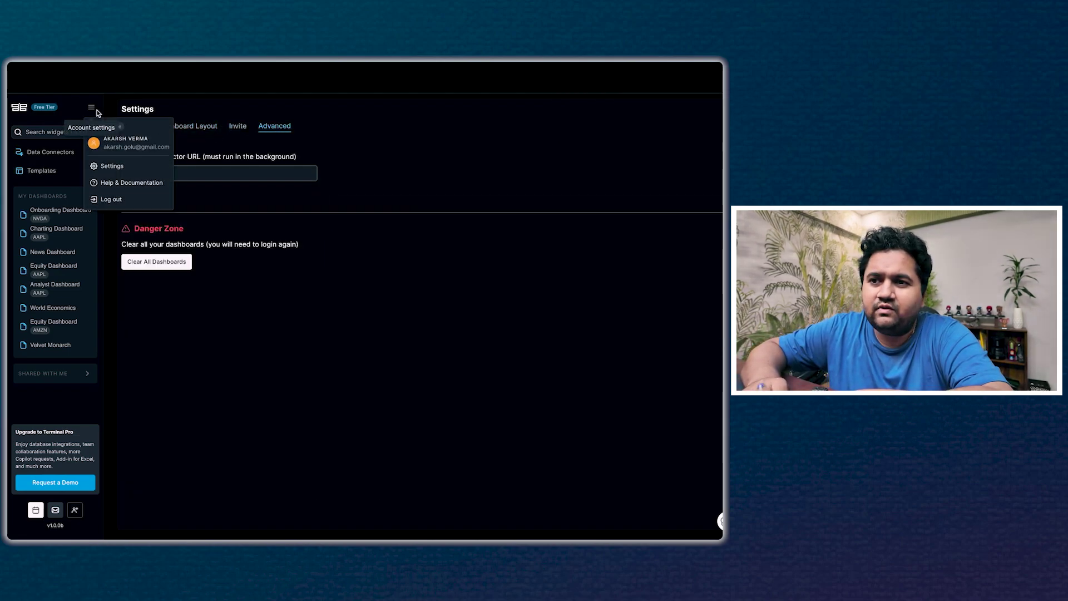
pyautogui.click(112, 167)
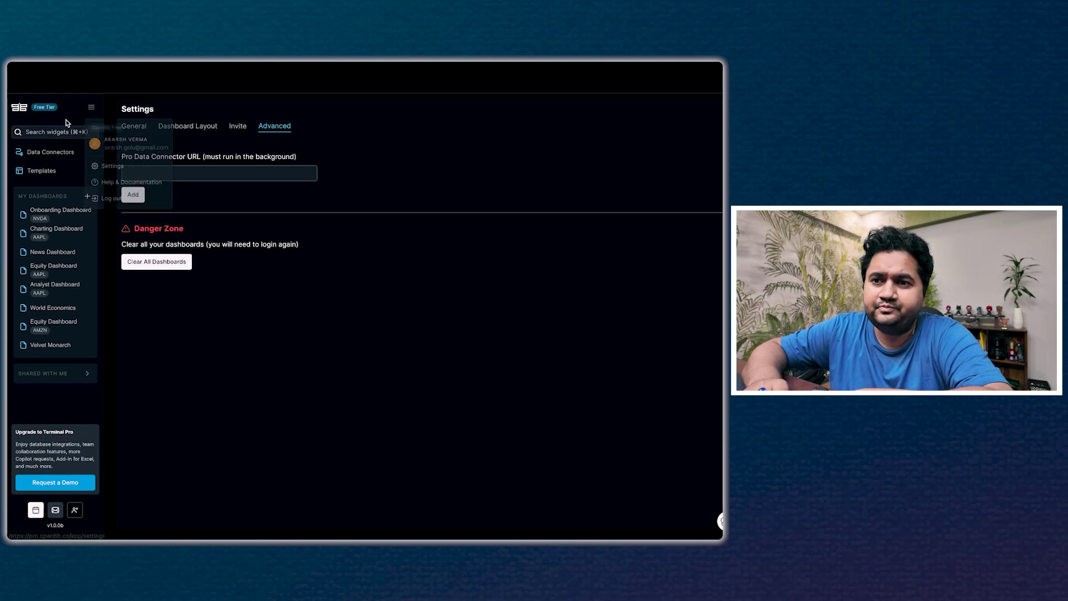
pyautogui.click(17, 111)
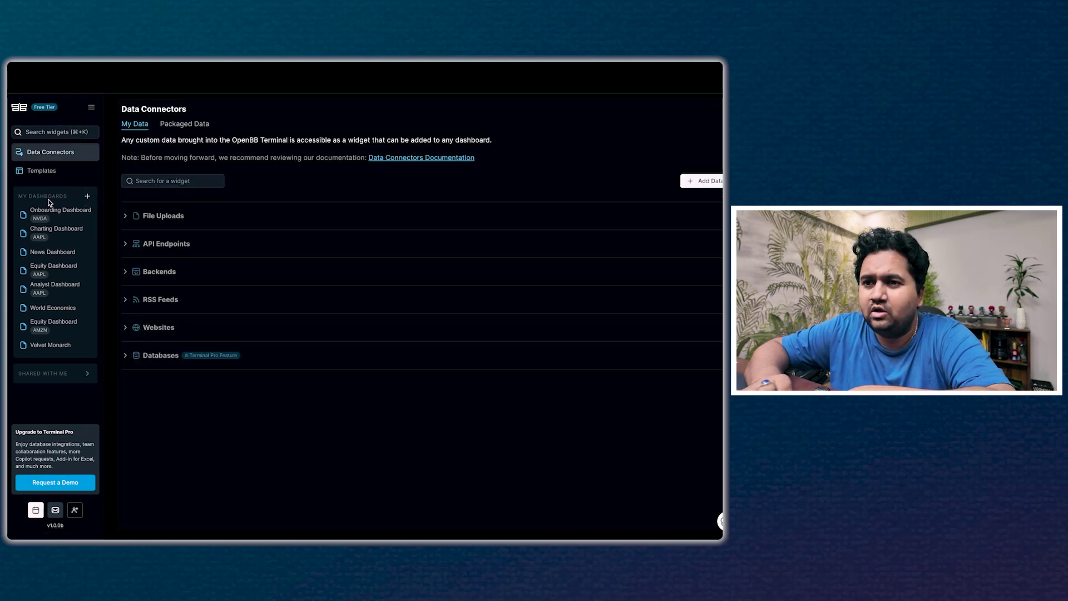
# Exit full screen on the YouTube Studio analytics Inspiration page to return toward OpenBB
pyautogui.moveTo(696, 62)
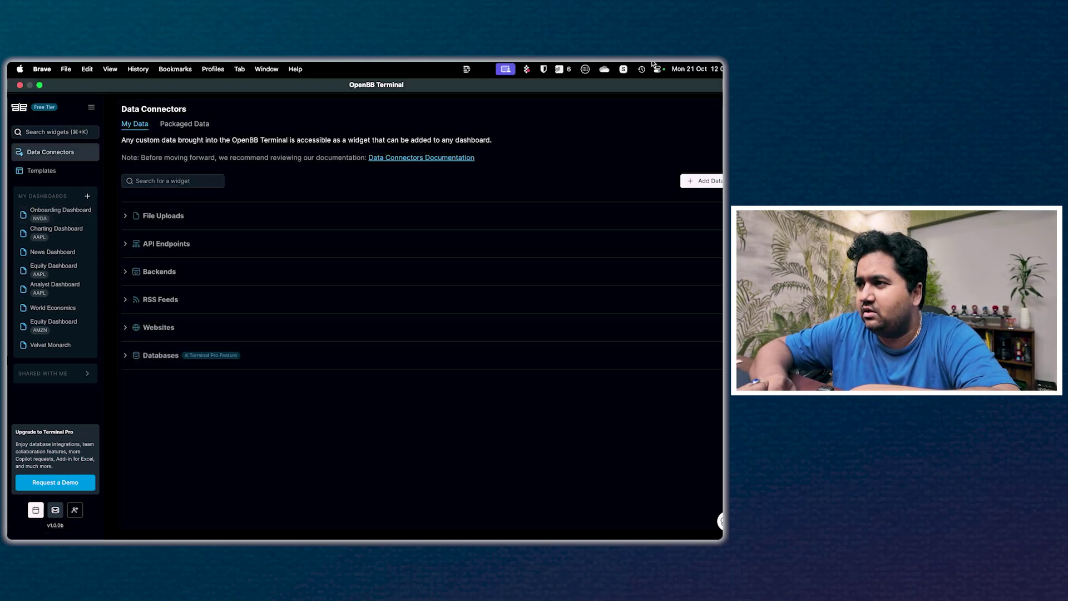
pyautogui.click(40, 85)
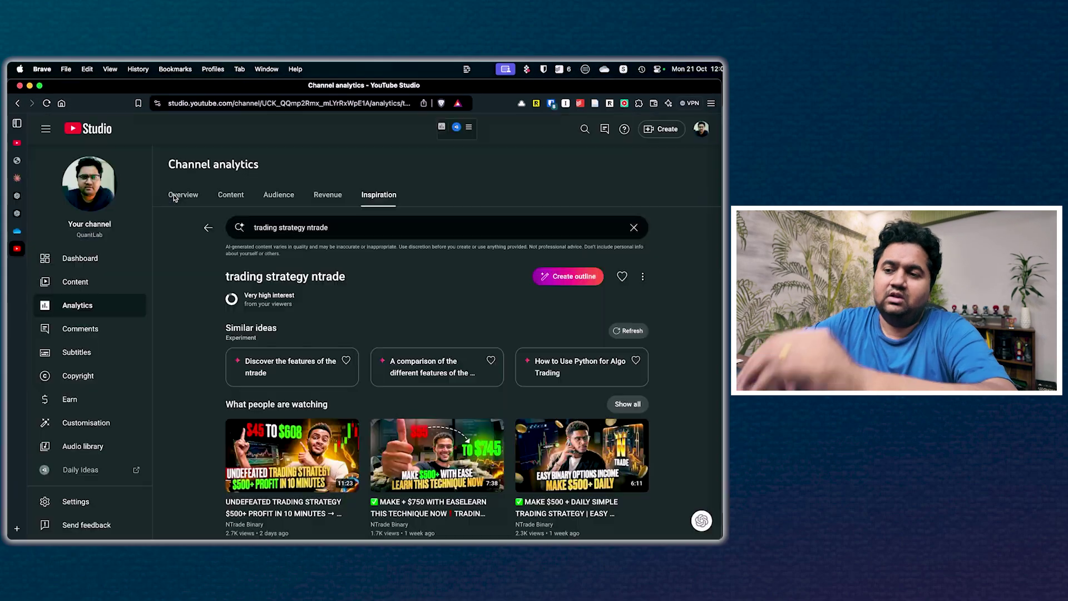